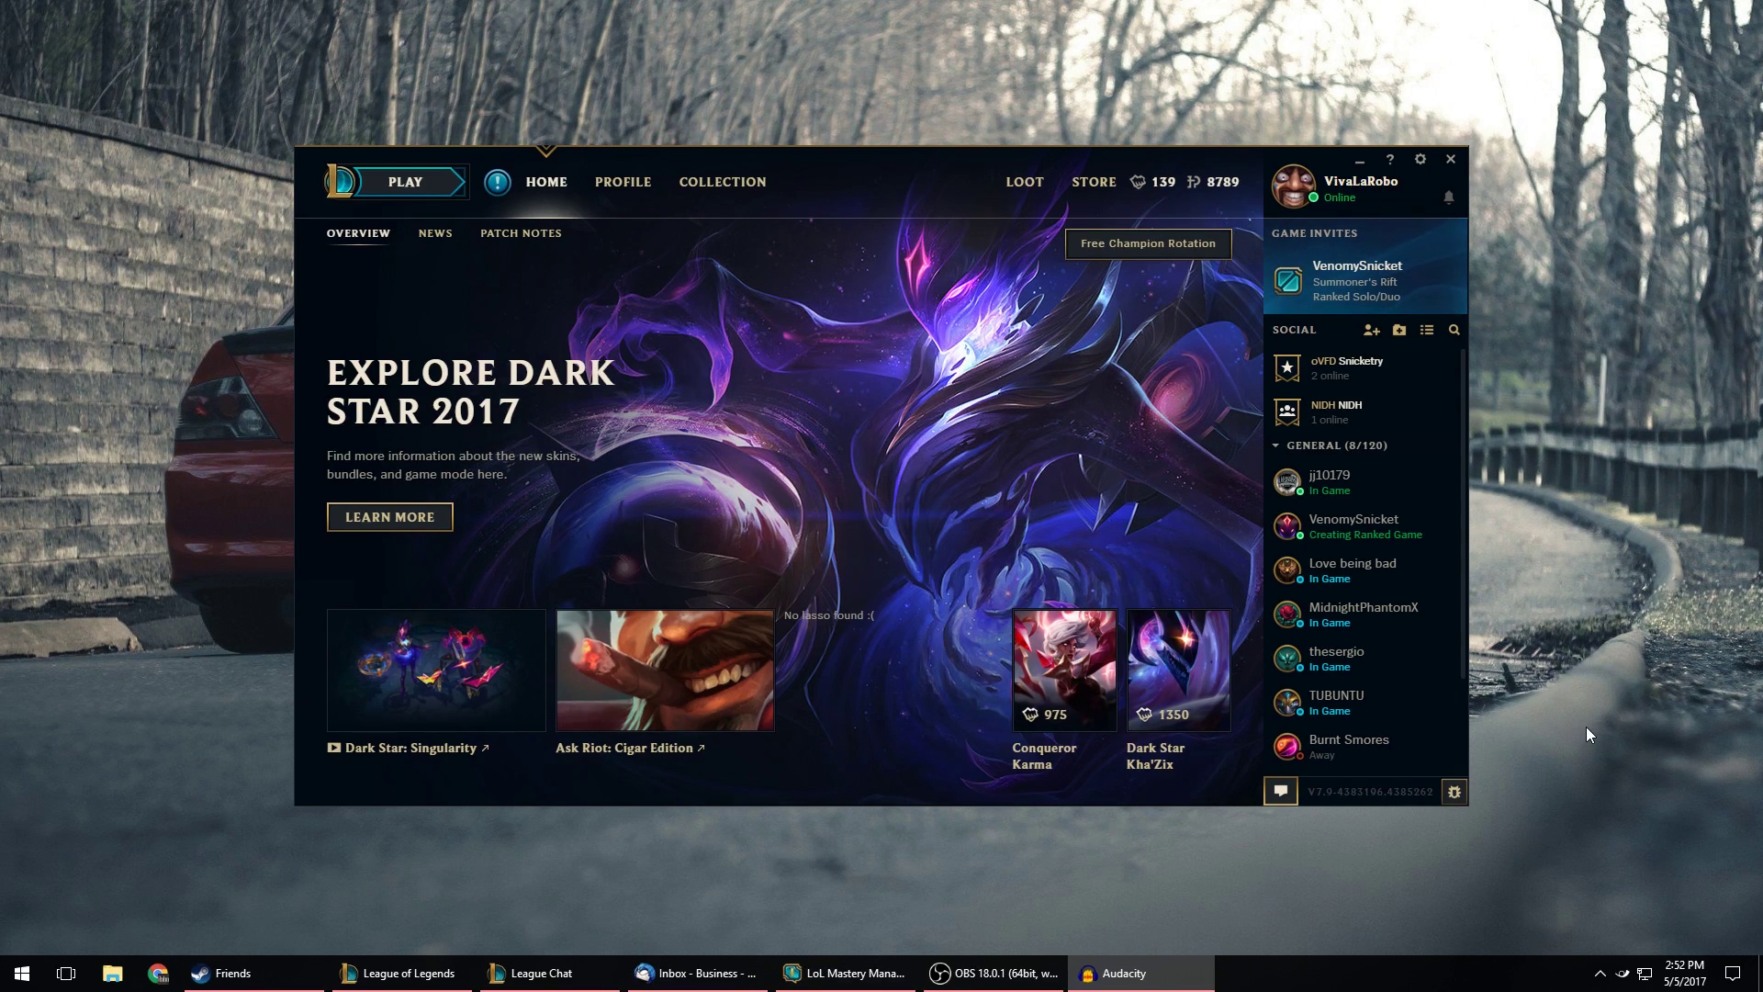
- Glance at the hidden tray icons and the desktop context menu, then dismiss both
click(1602, 973)
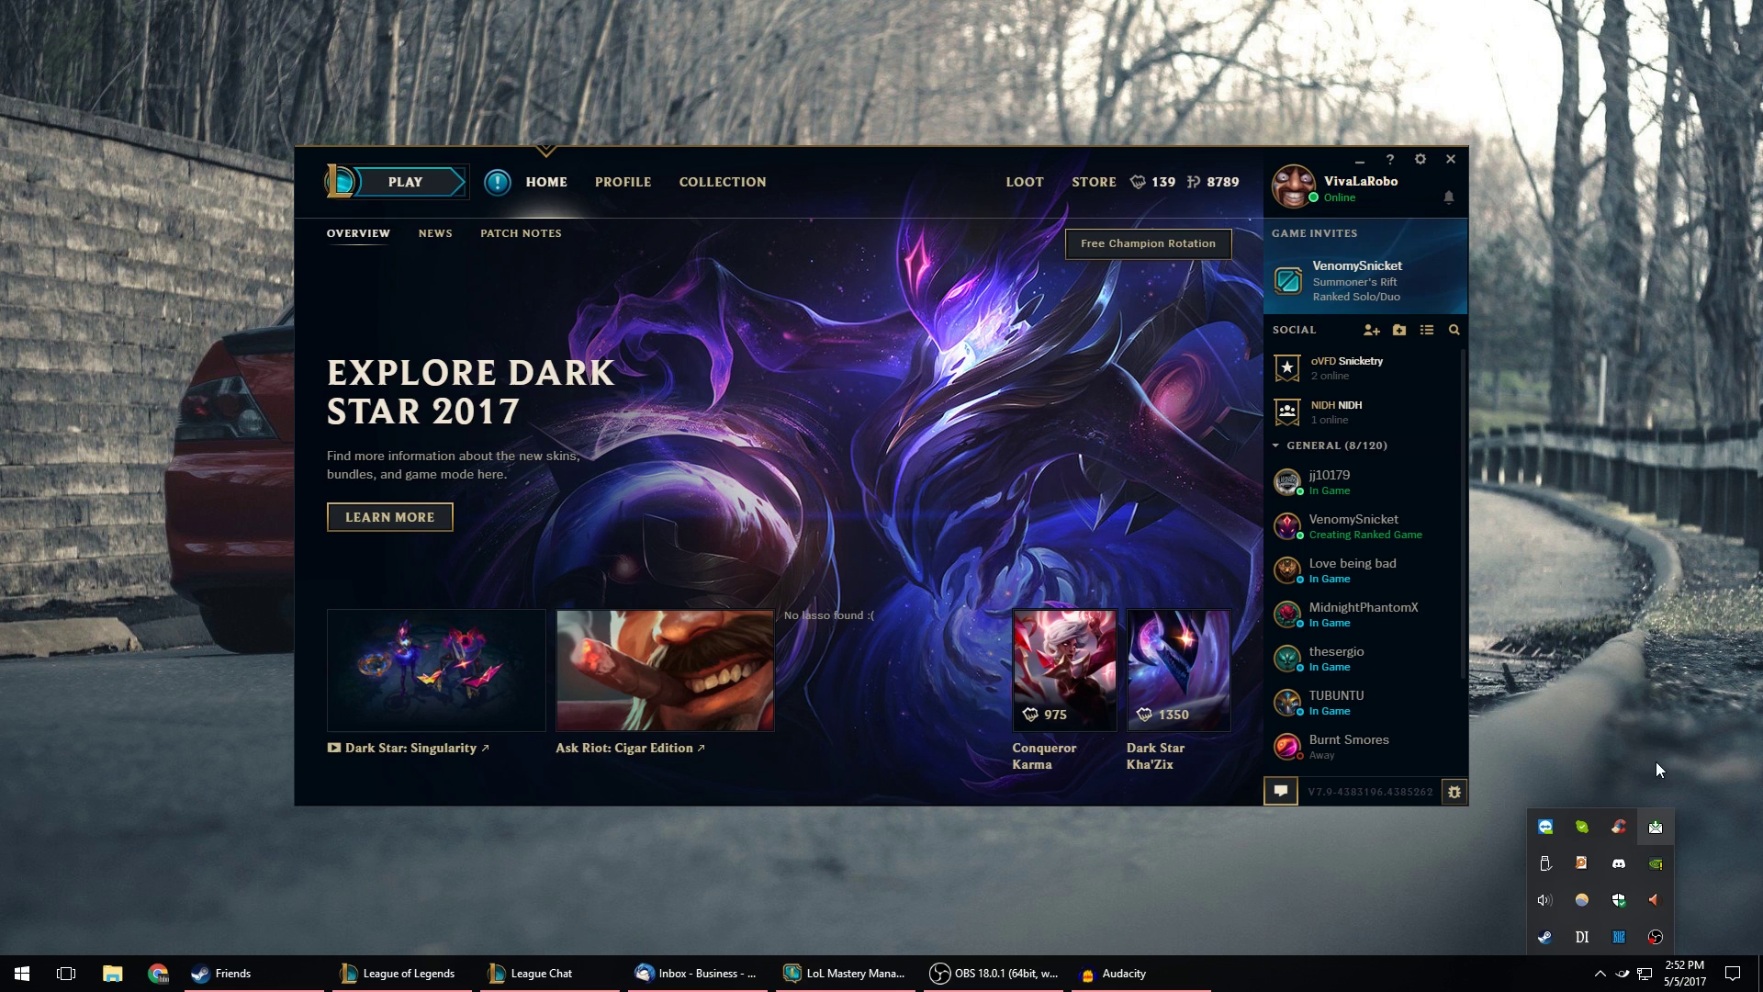
click(1586, 651)
right_click(1556, 575)
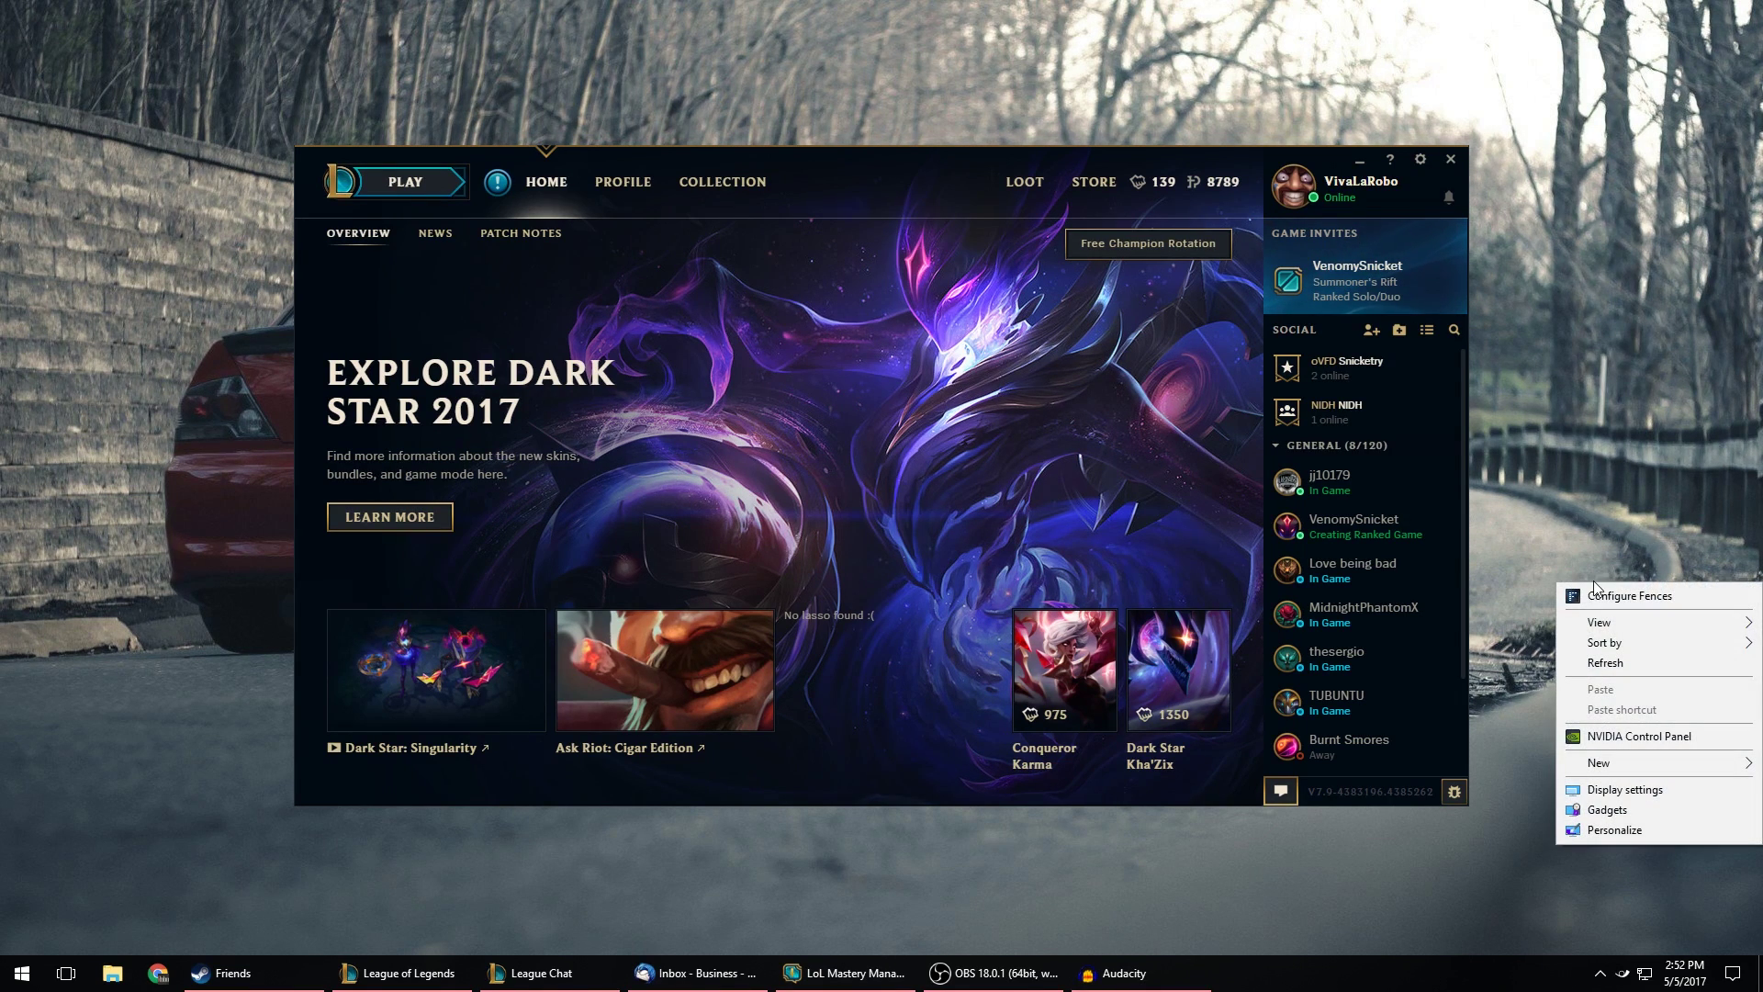
click(1585, 509)
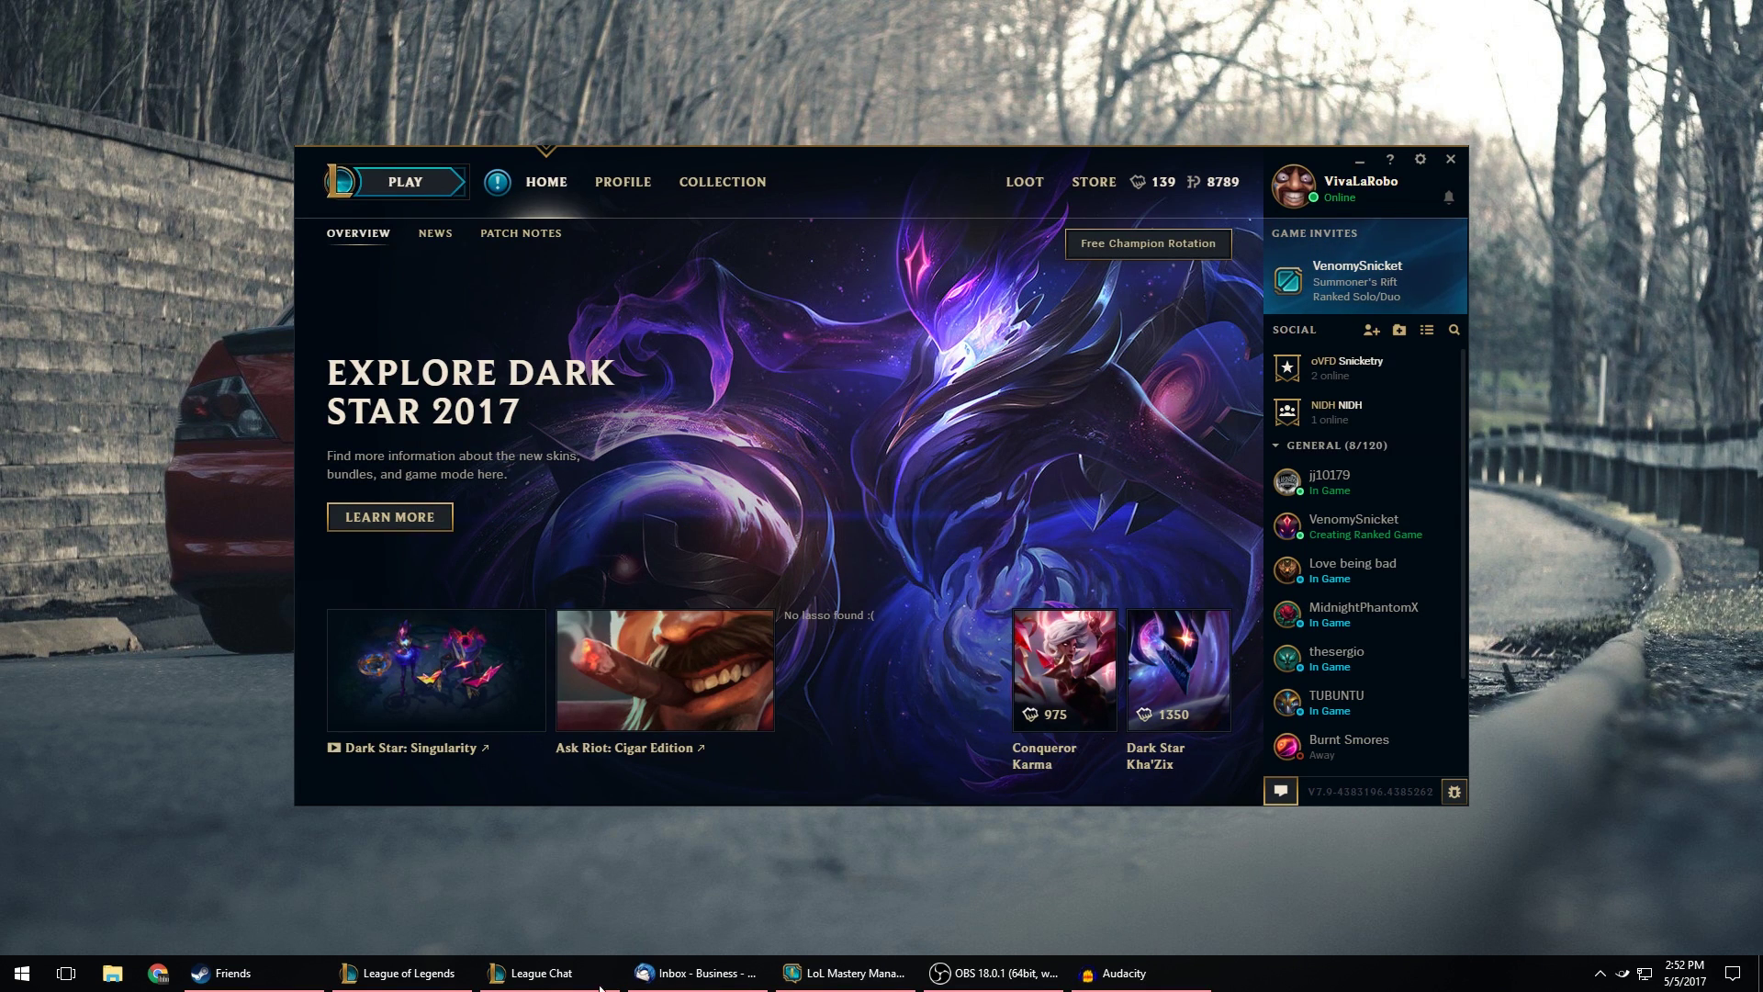
- Search 'ge' from the Start menu to launch GeForce Experience
click(22, 973)
text(ge)
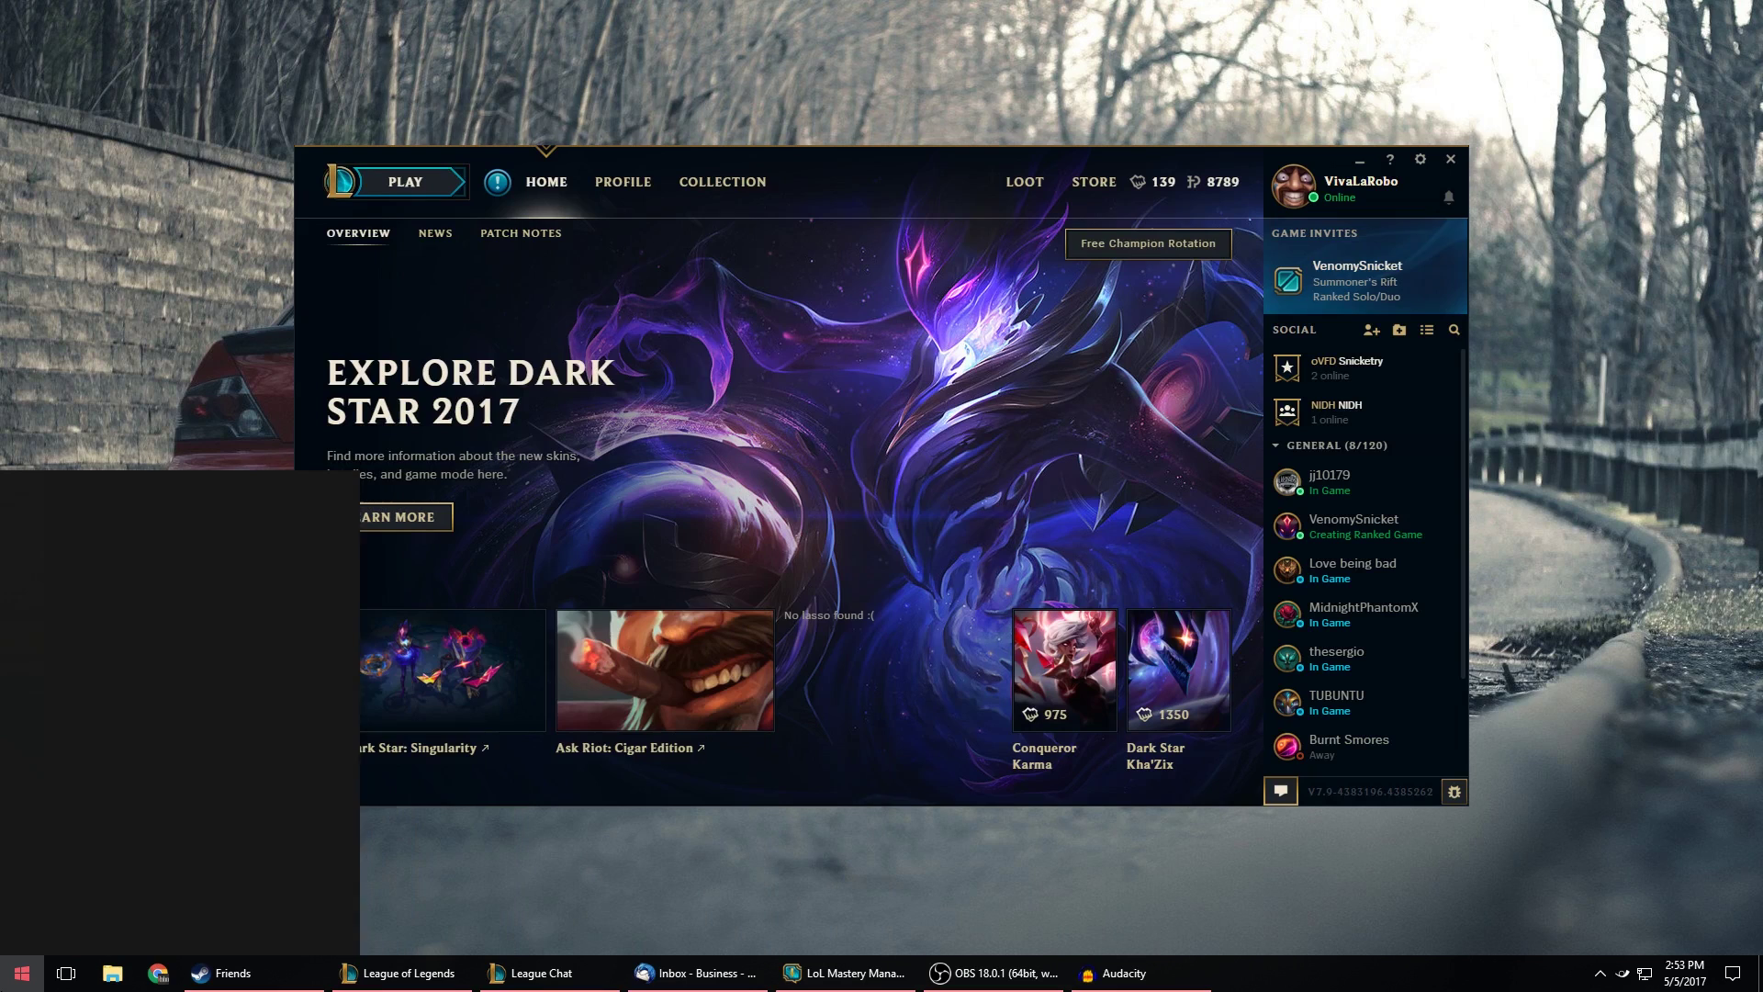
key(Escape)
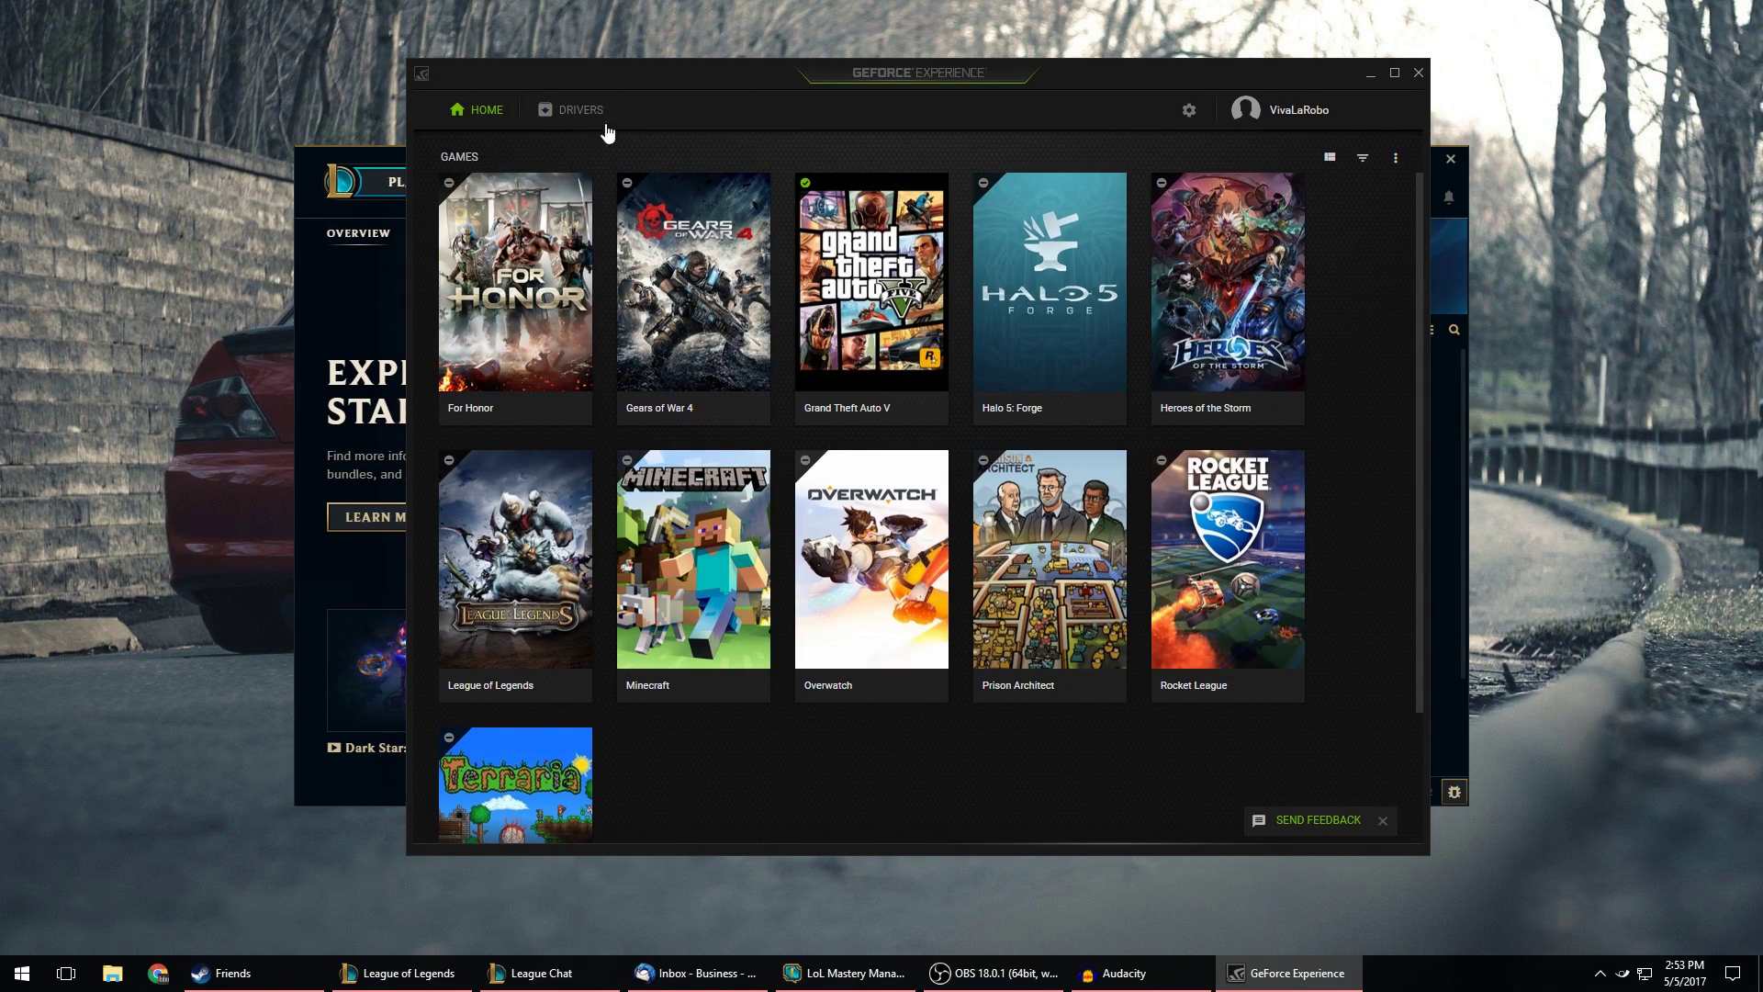
- Reposition the GeForce Experience window and scroll its General settings down to the enabled Share section
drag(1066, 75, 1009, 143)
mouse_move(840, 473)
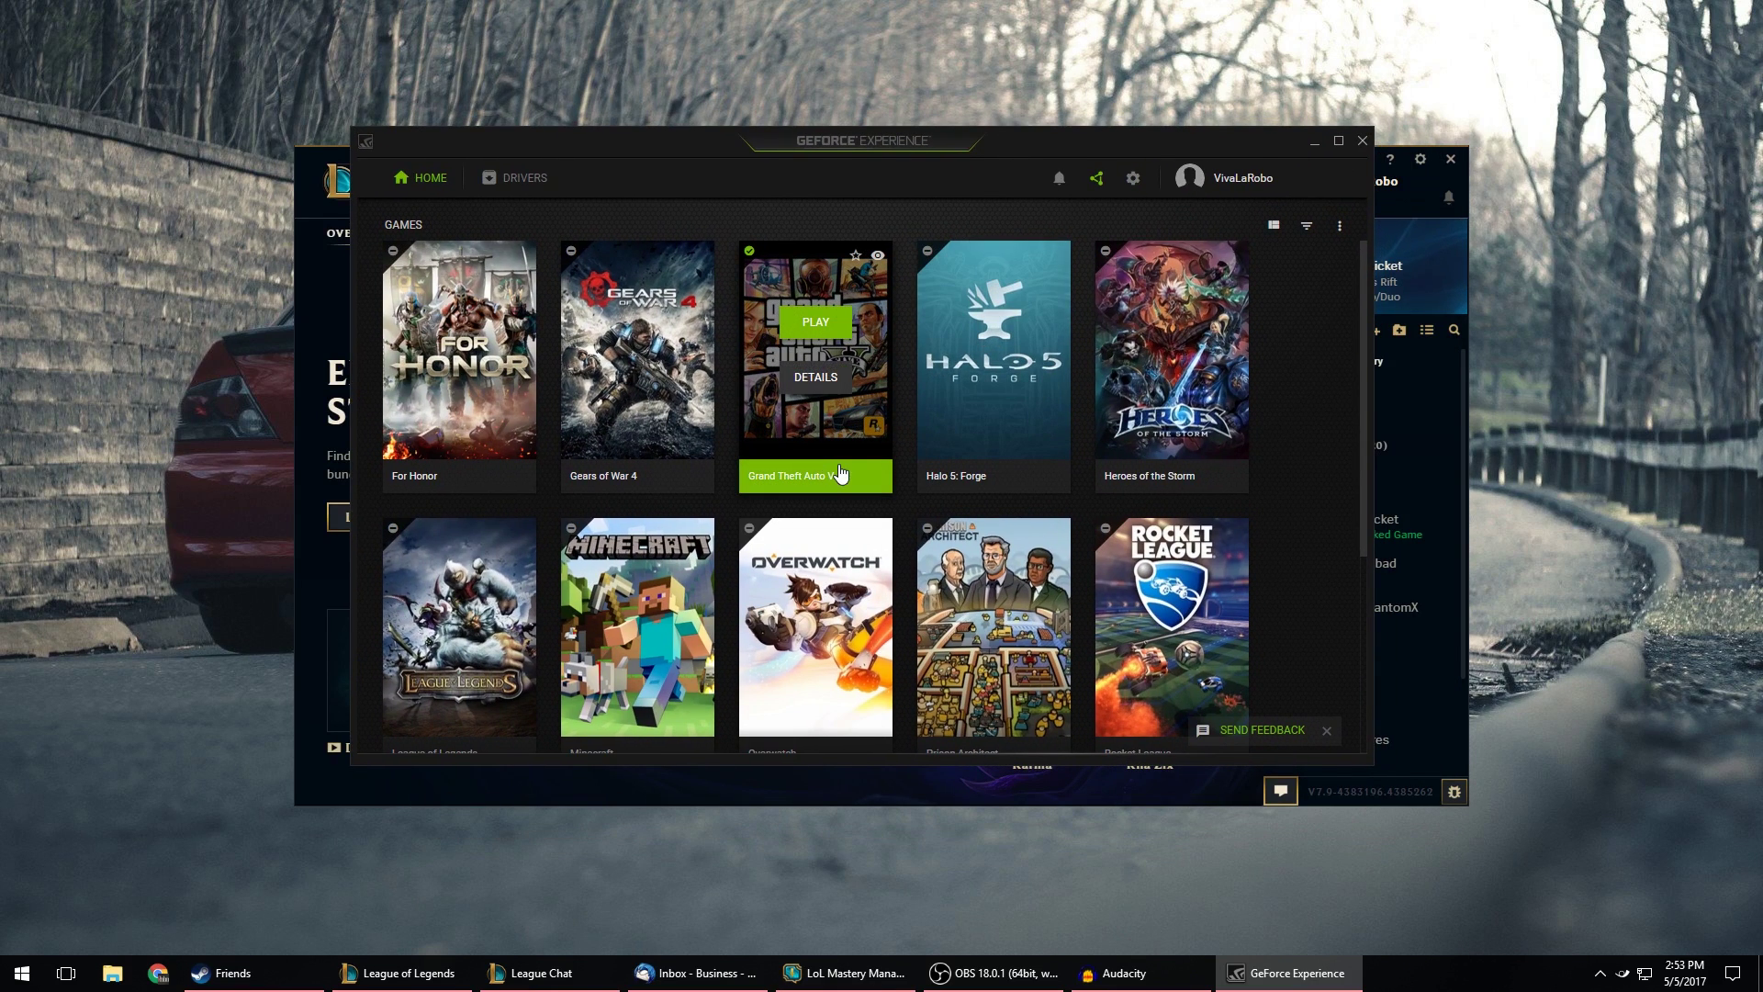
click(1134, 180)
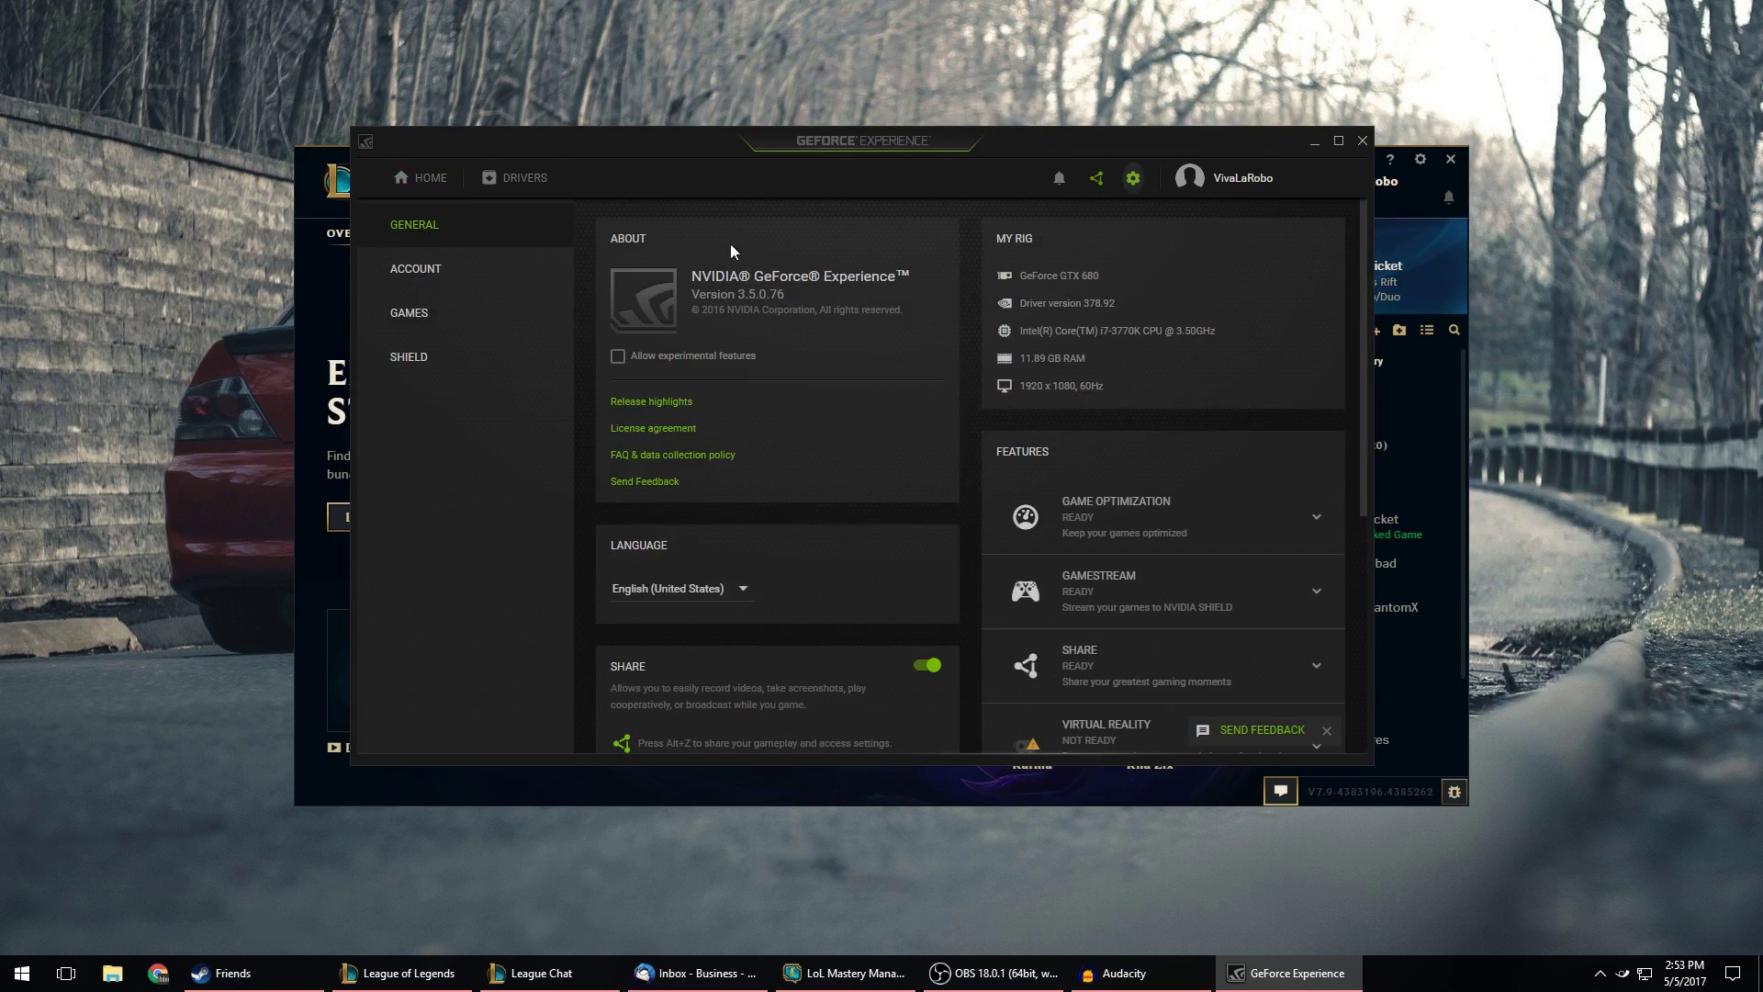
scroll(918, 420, down, 5)
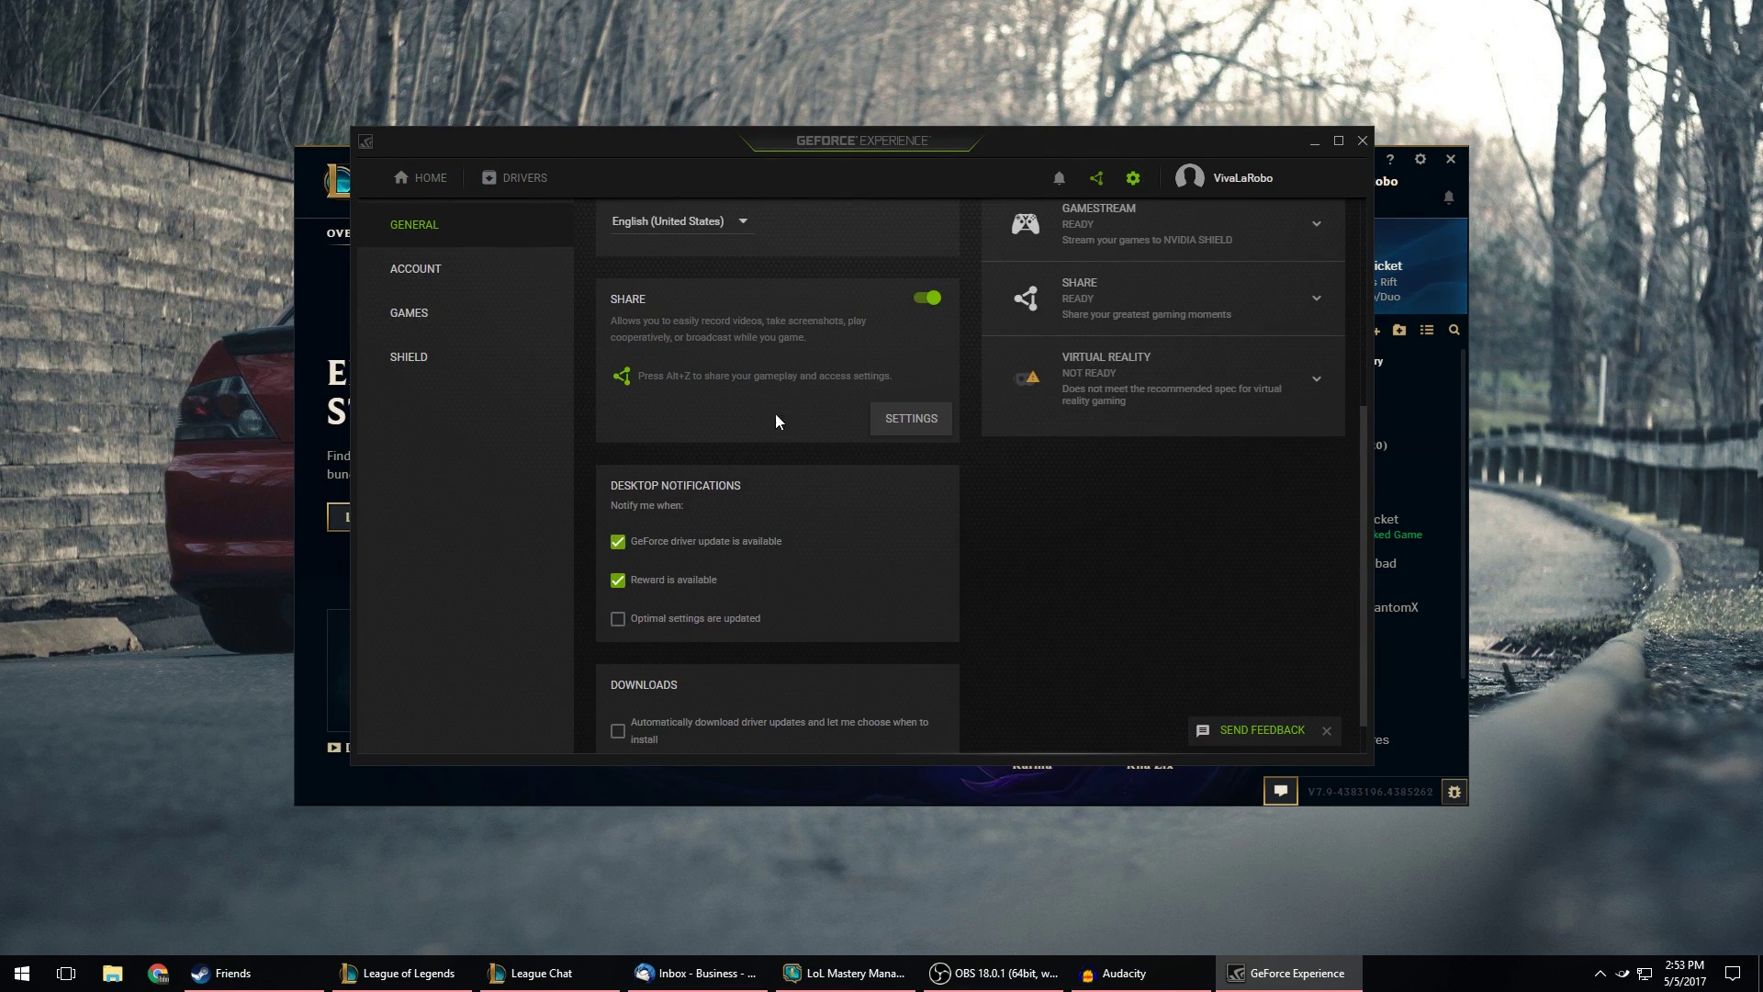
scroll(775, 417, up, 5)
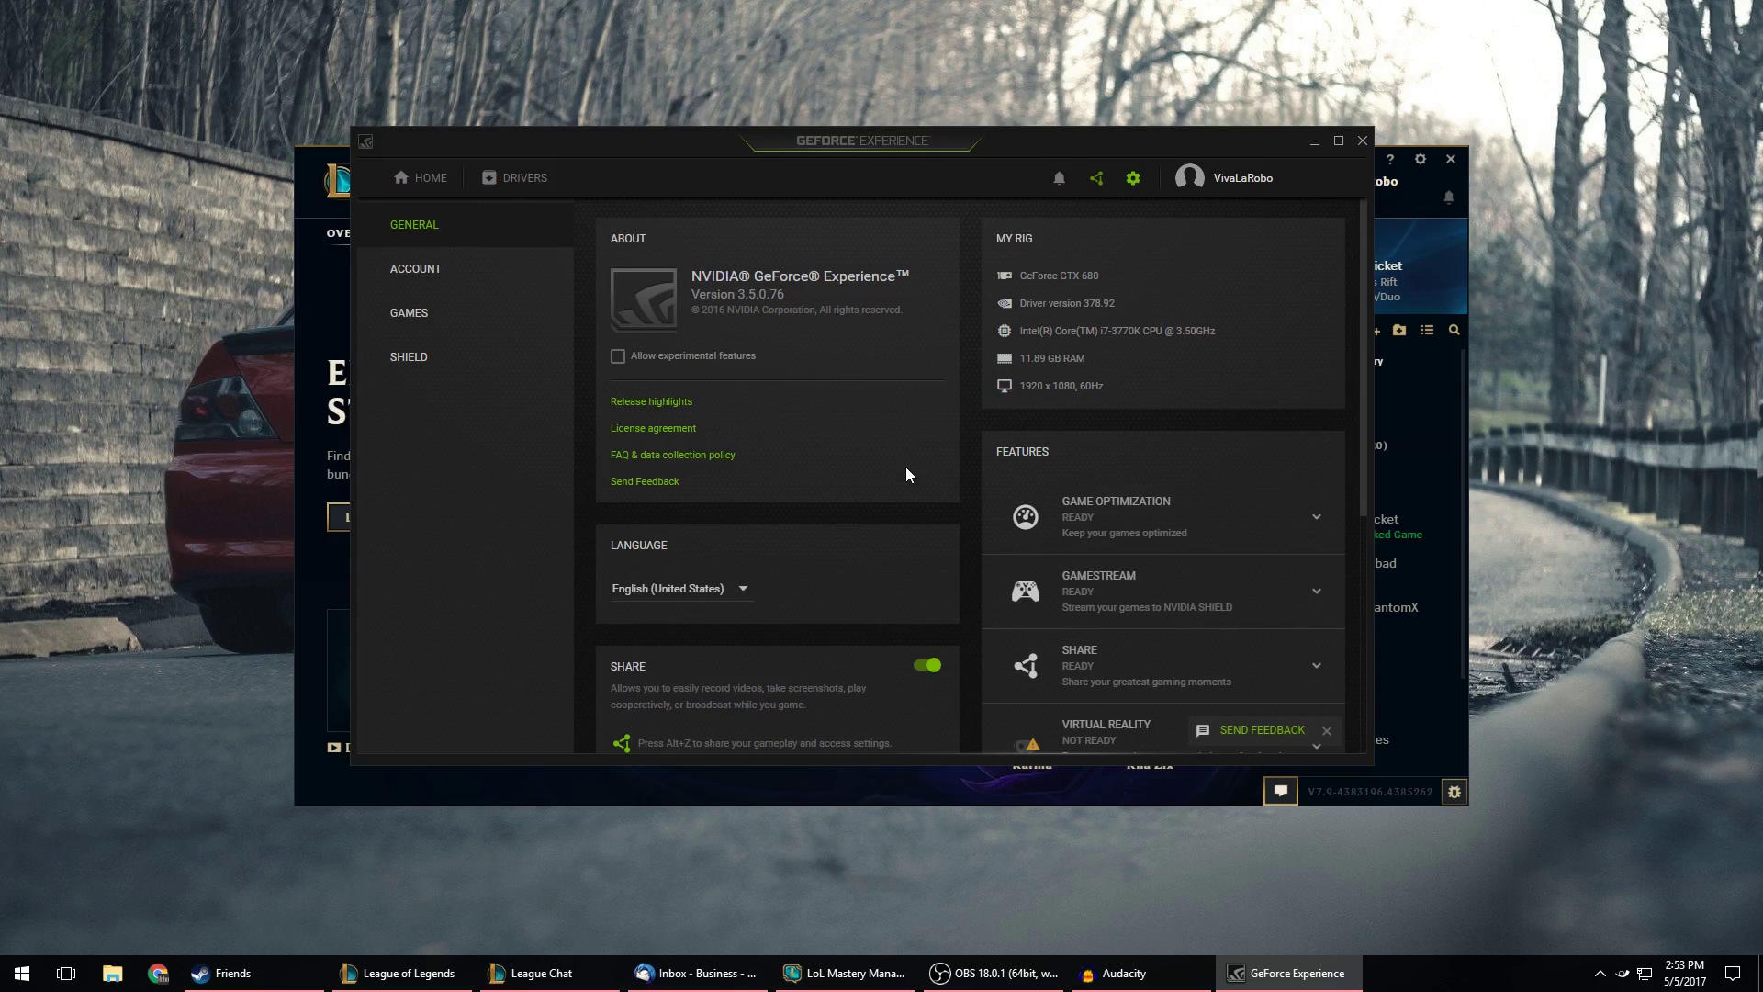
scroll(910, 459, down, 3)
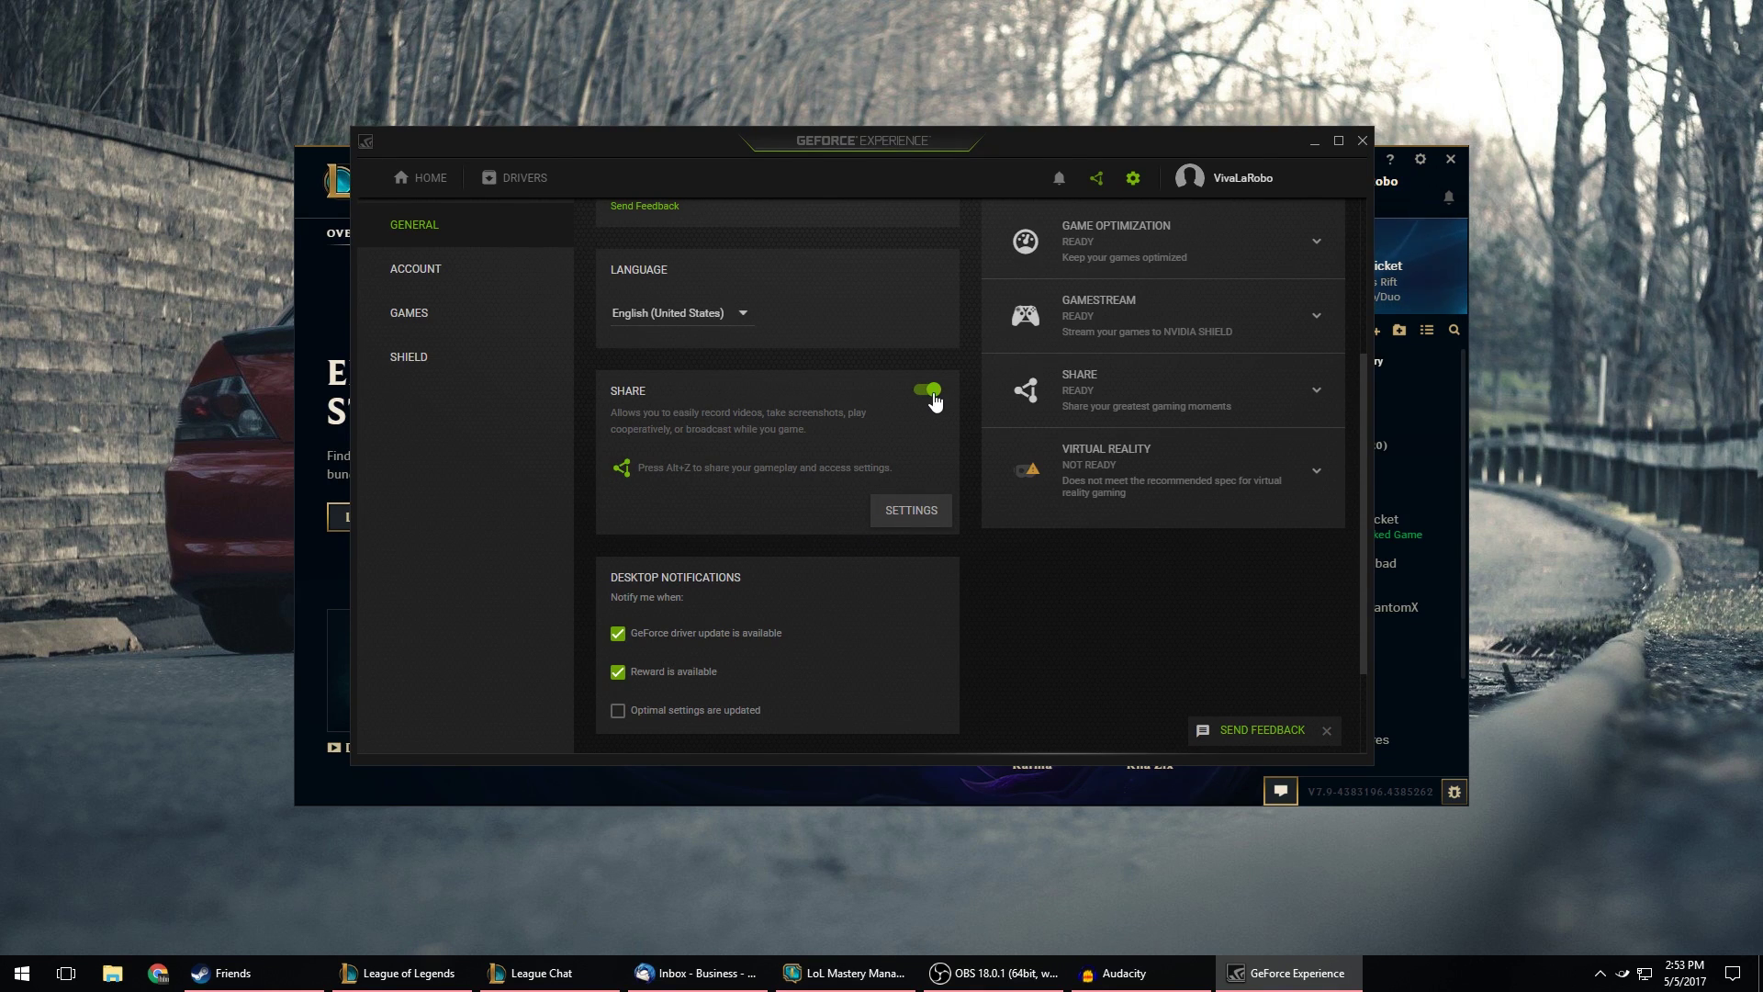
- Open the Share overlay settings and review the Recordings save folder
click(922, 516)
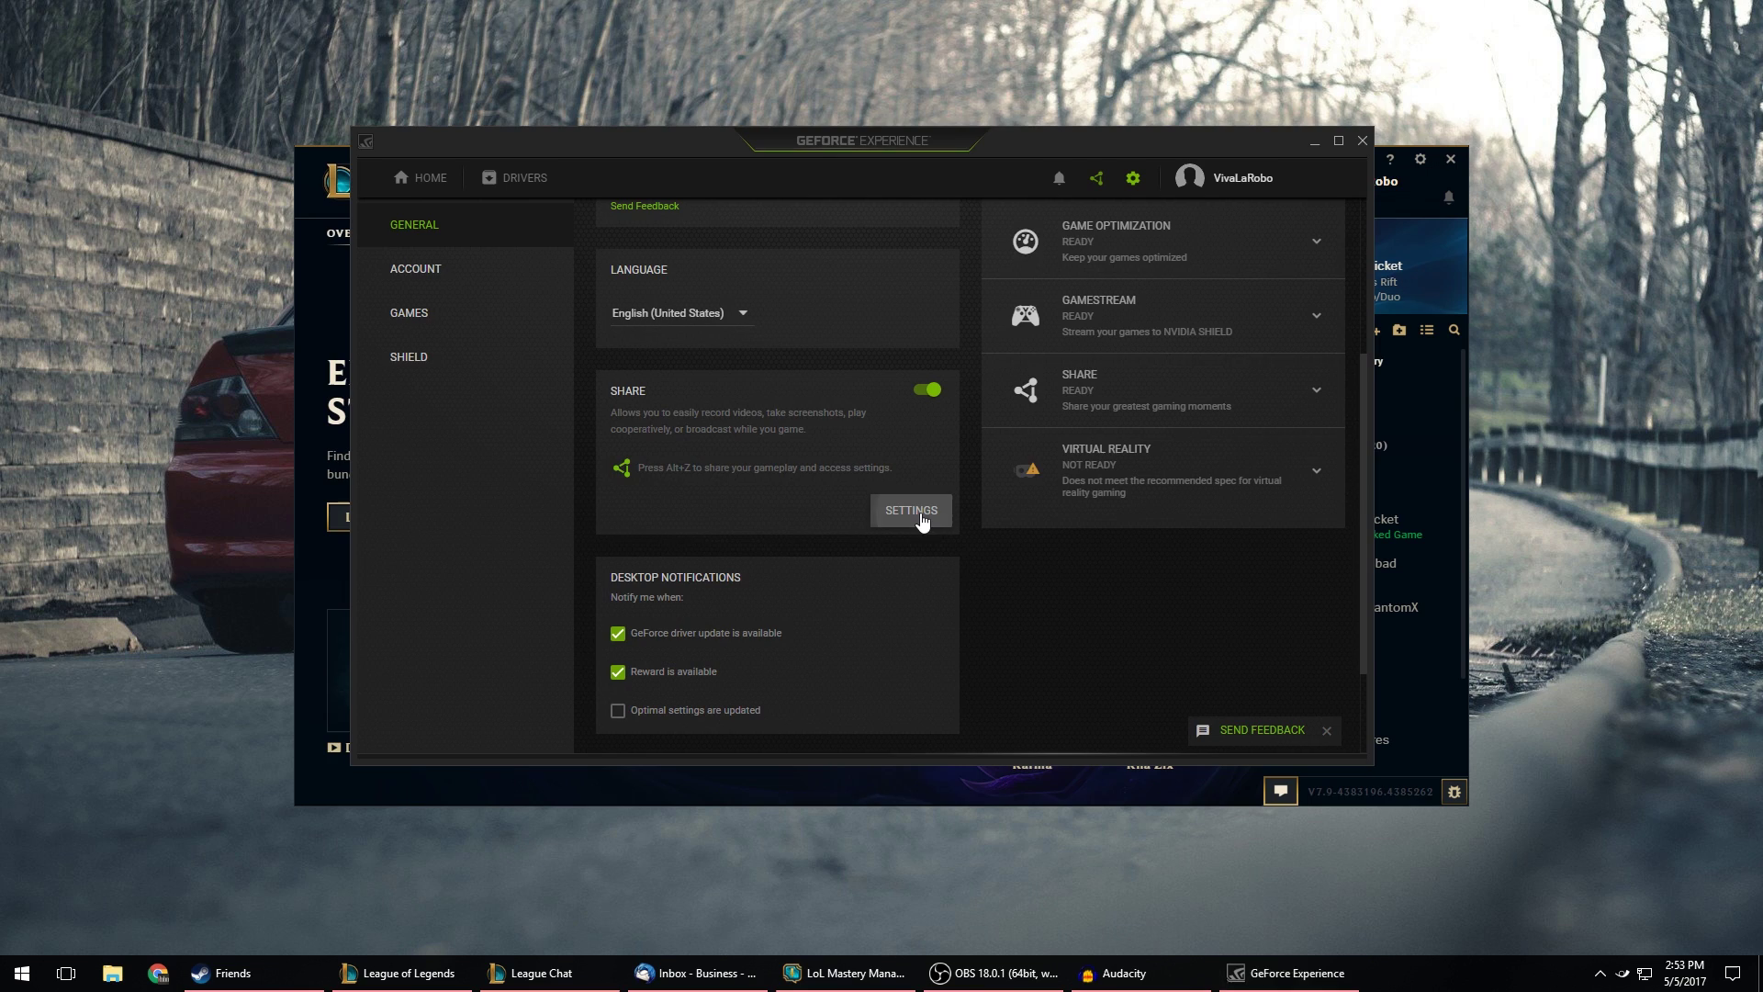
scroll(787, 483, down, 3)
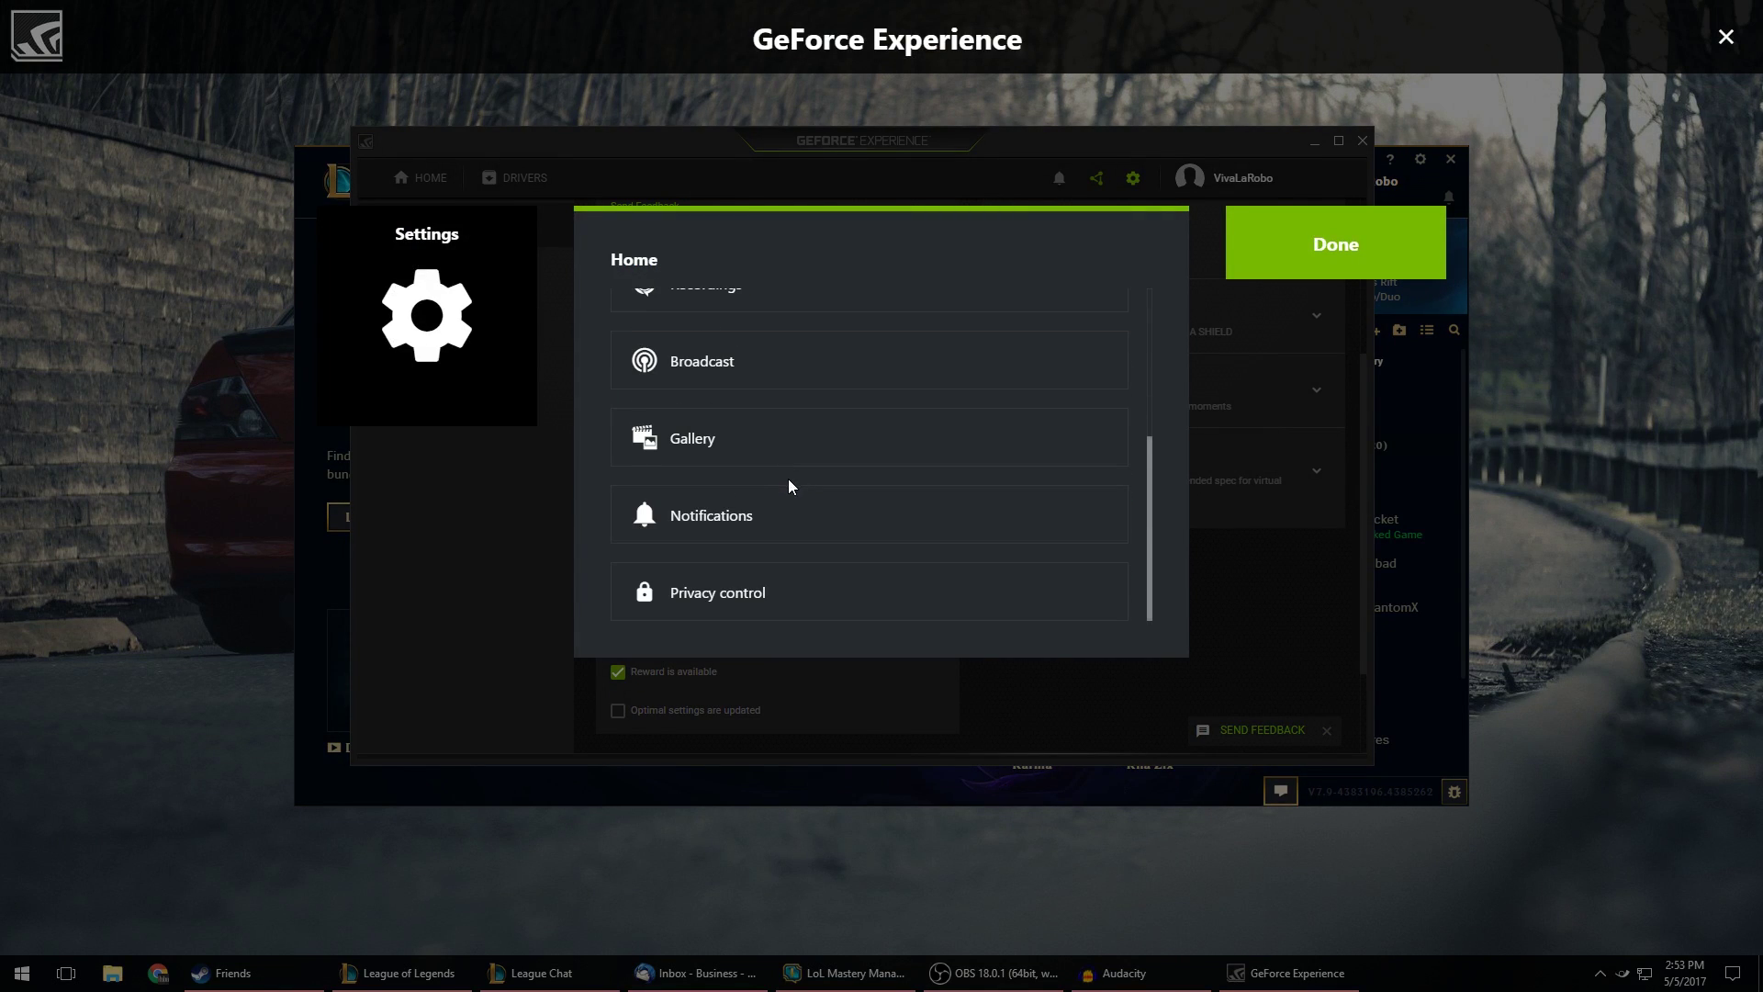
scroll(767, 454, up, 3)
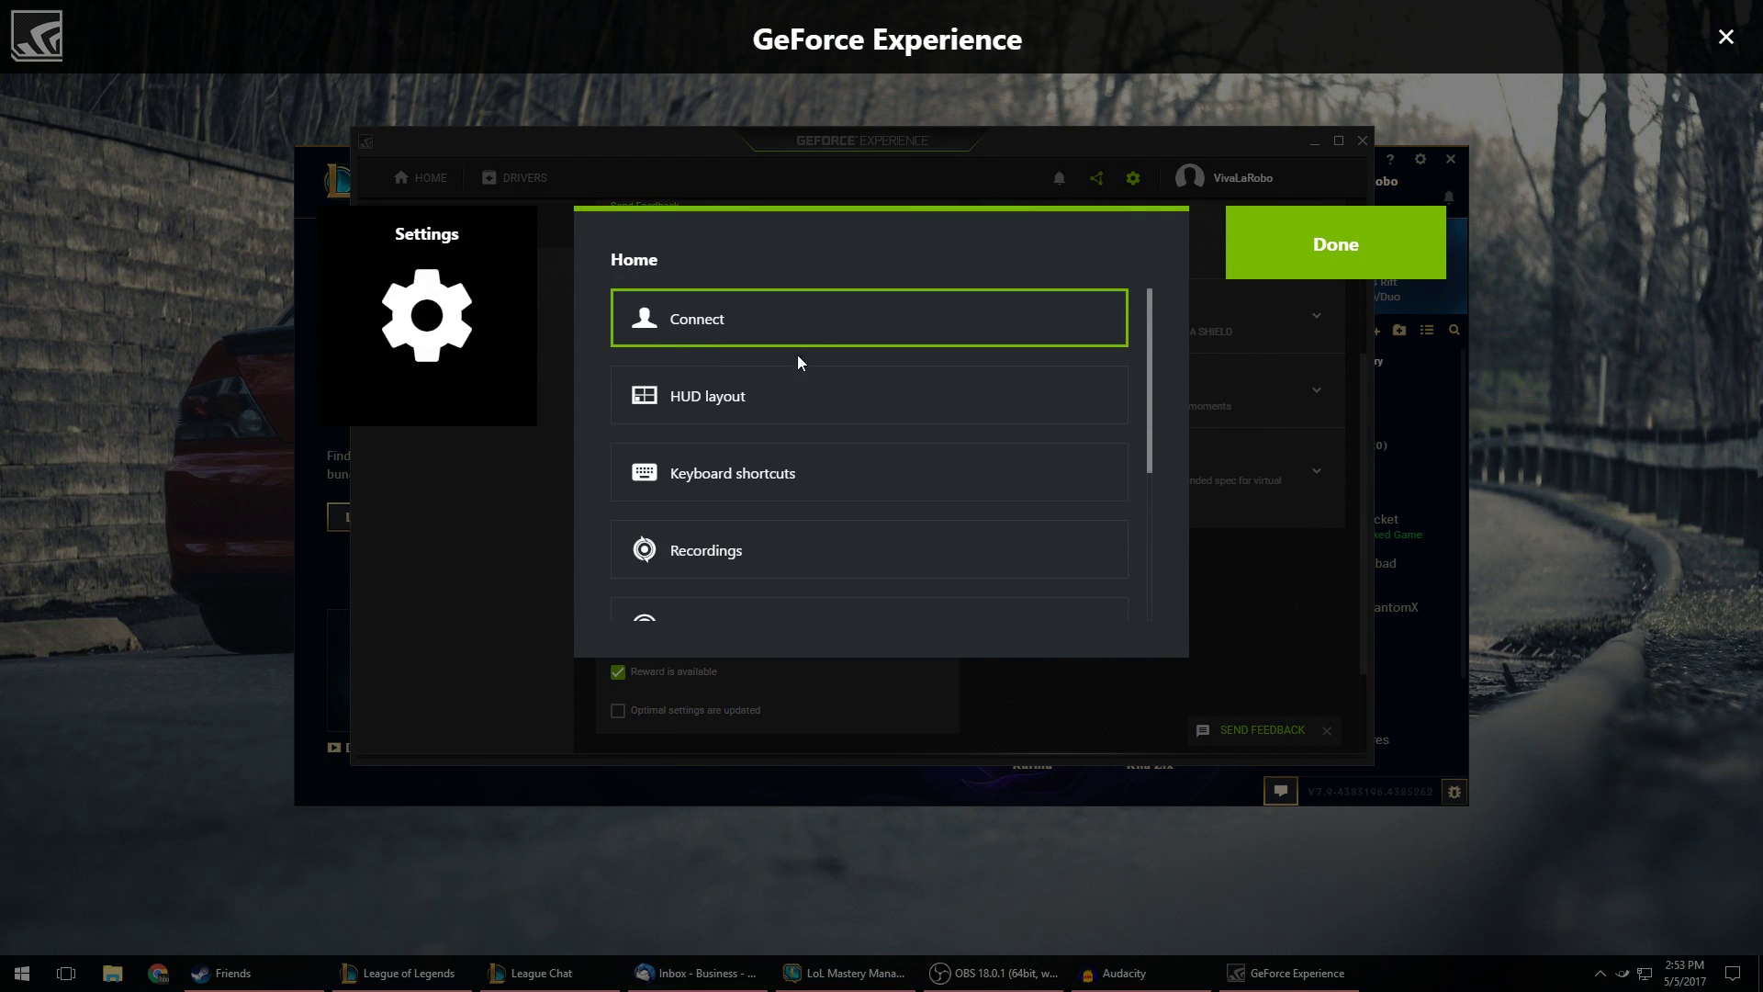
scroll(782, 478, down, 2)
click(782, 391)
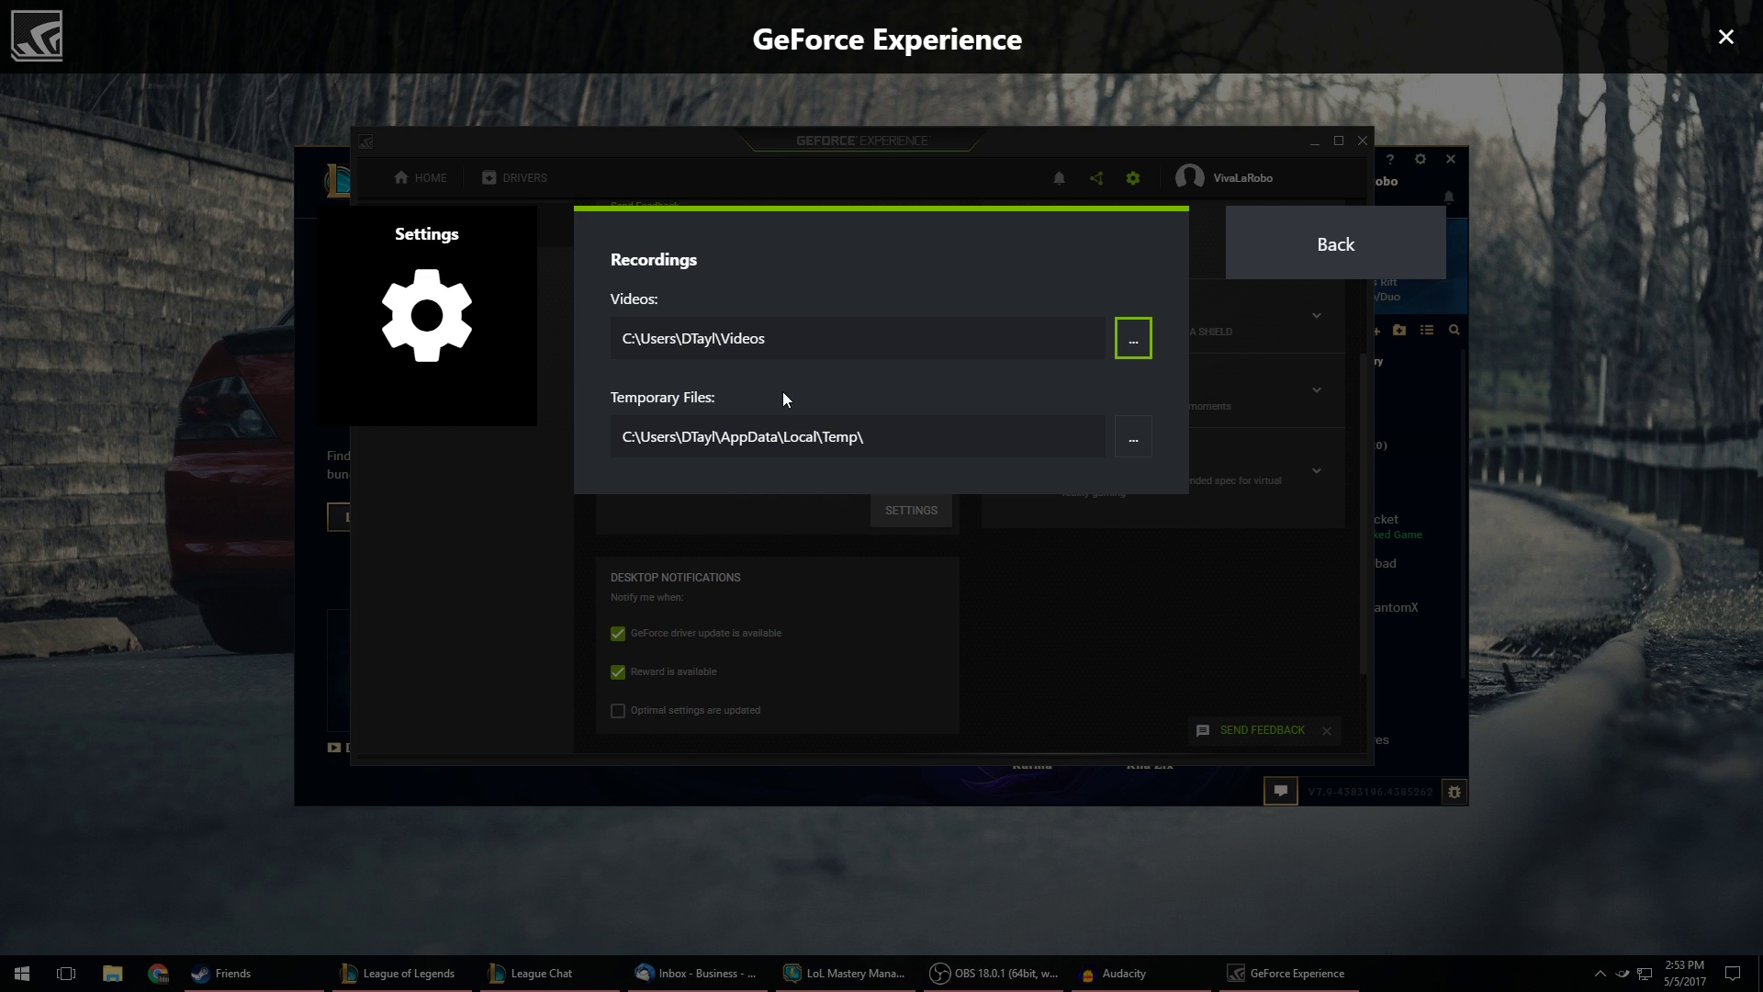
click(1235, 271)
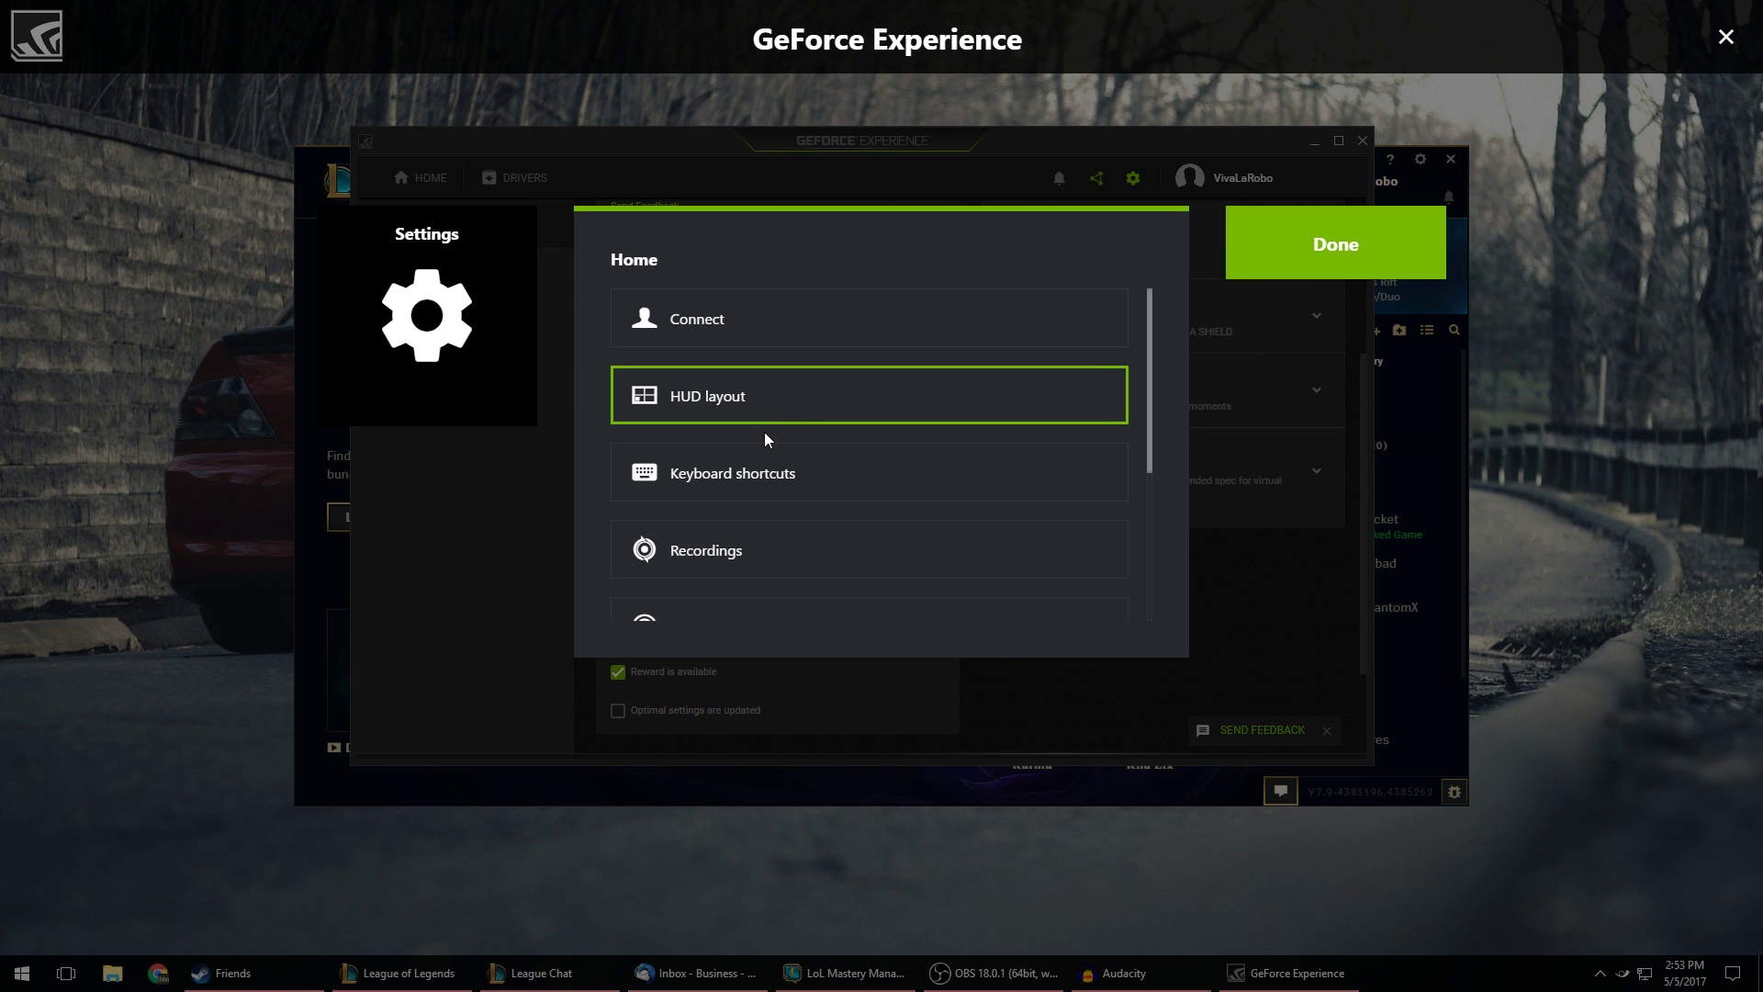
- Review the assigned Share keyboard shortcuts, then return to the settings list
scroll(819, 477, down, 2)
scroll(725, 560, down, 2)
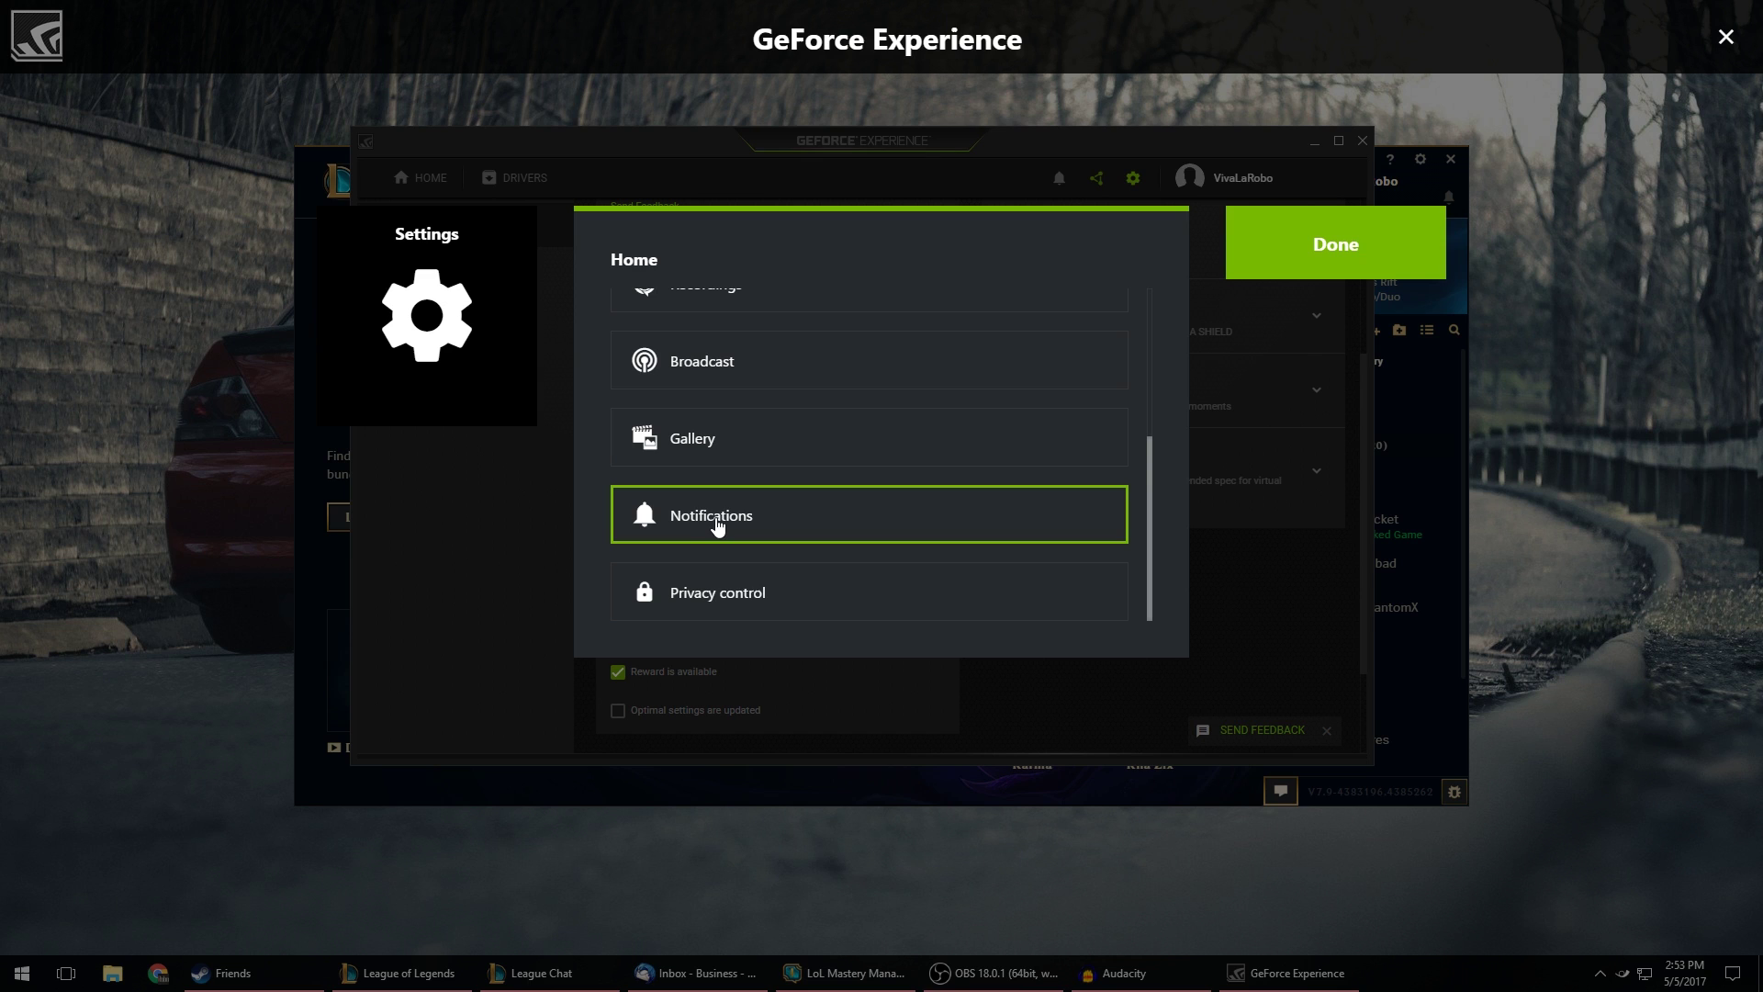
scroll(760, 597, up, 3)
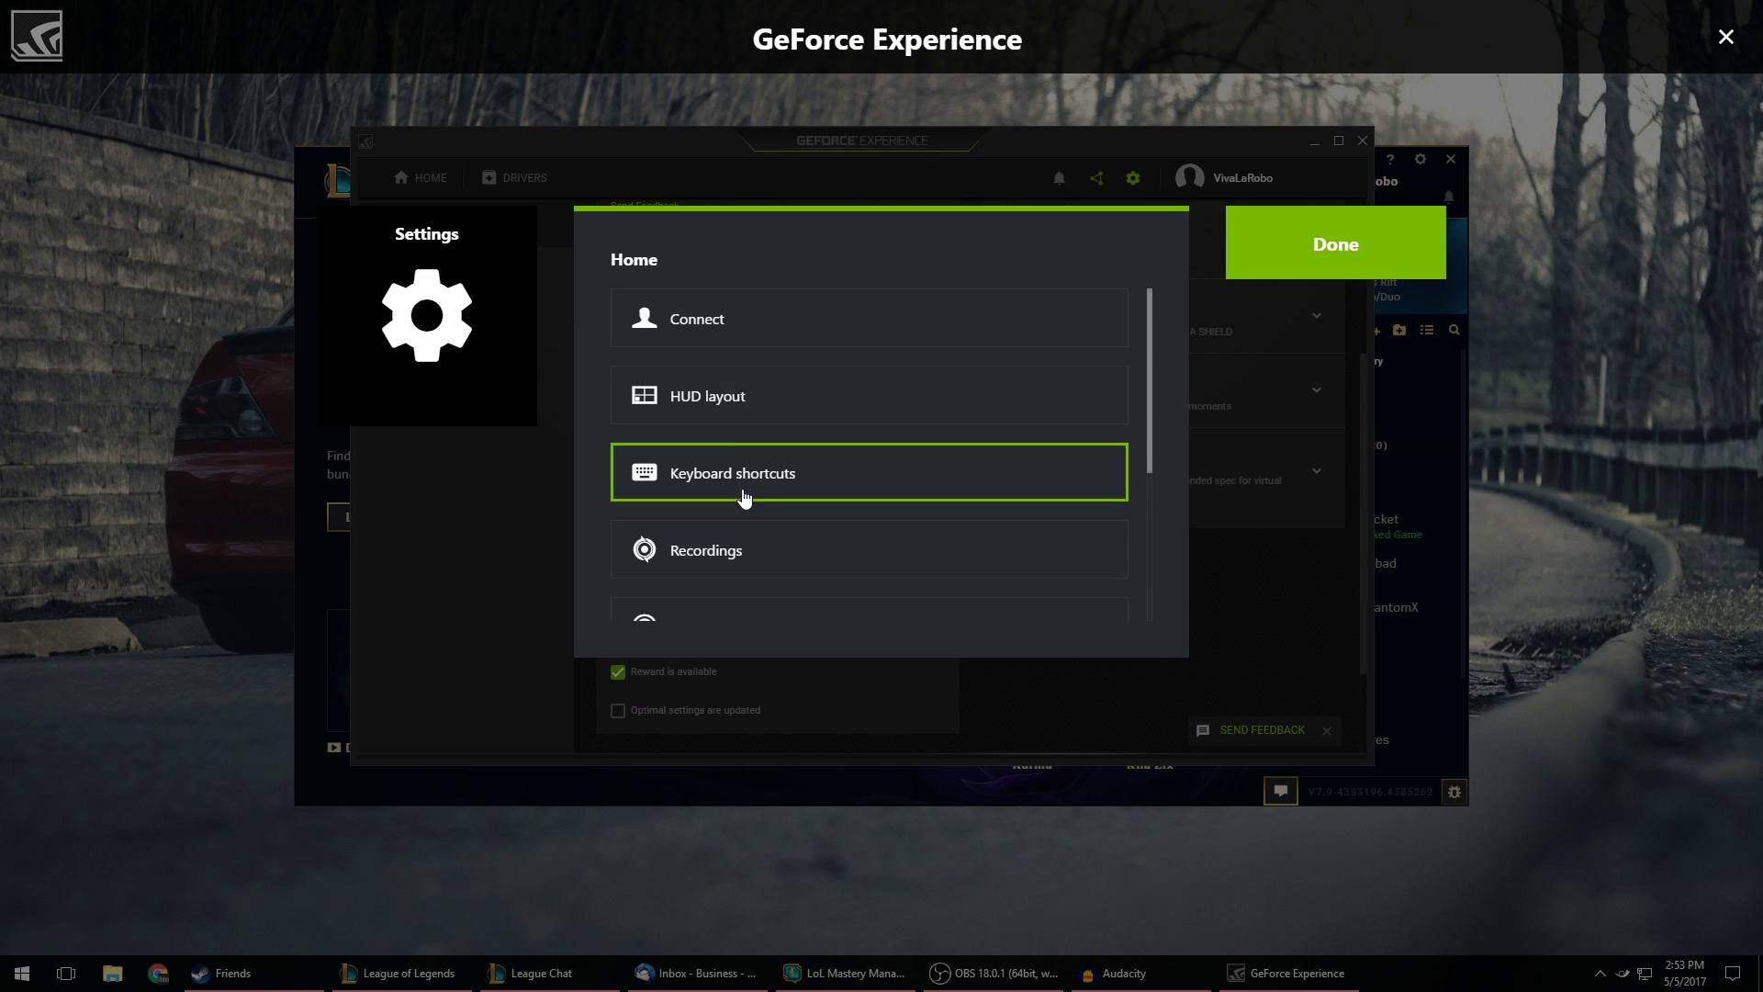
click(748, 473)
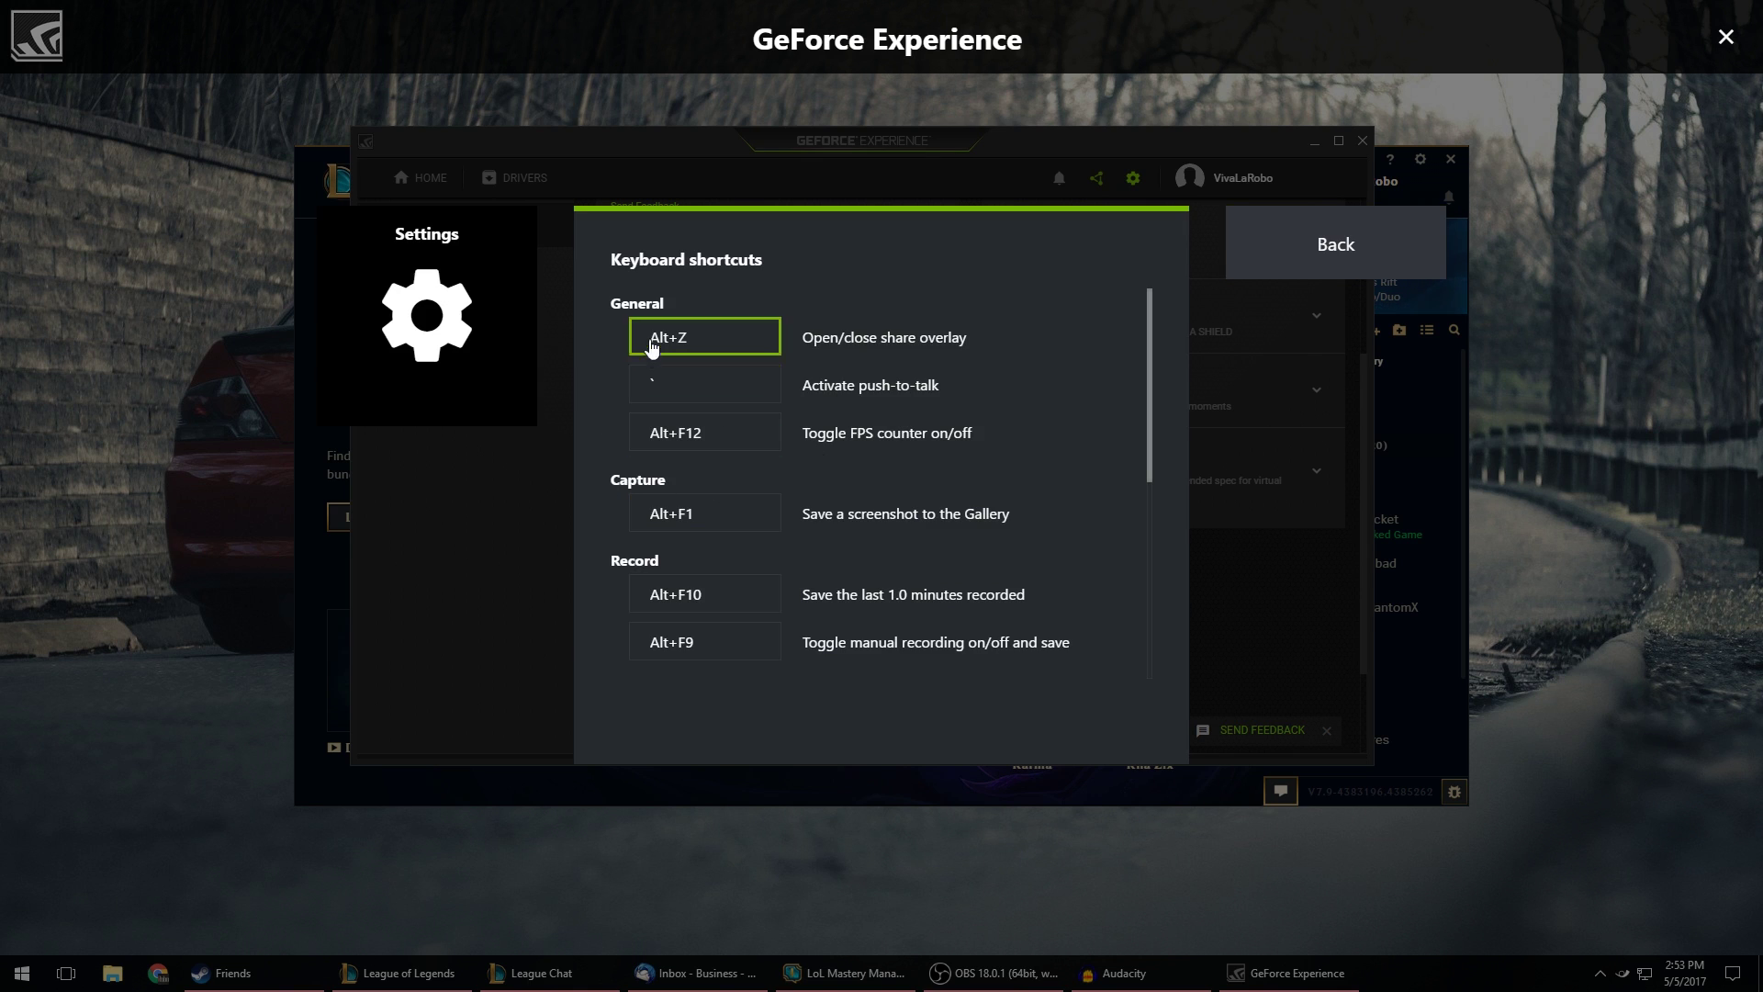
scroll(765, 448, down, 1)
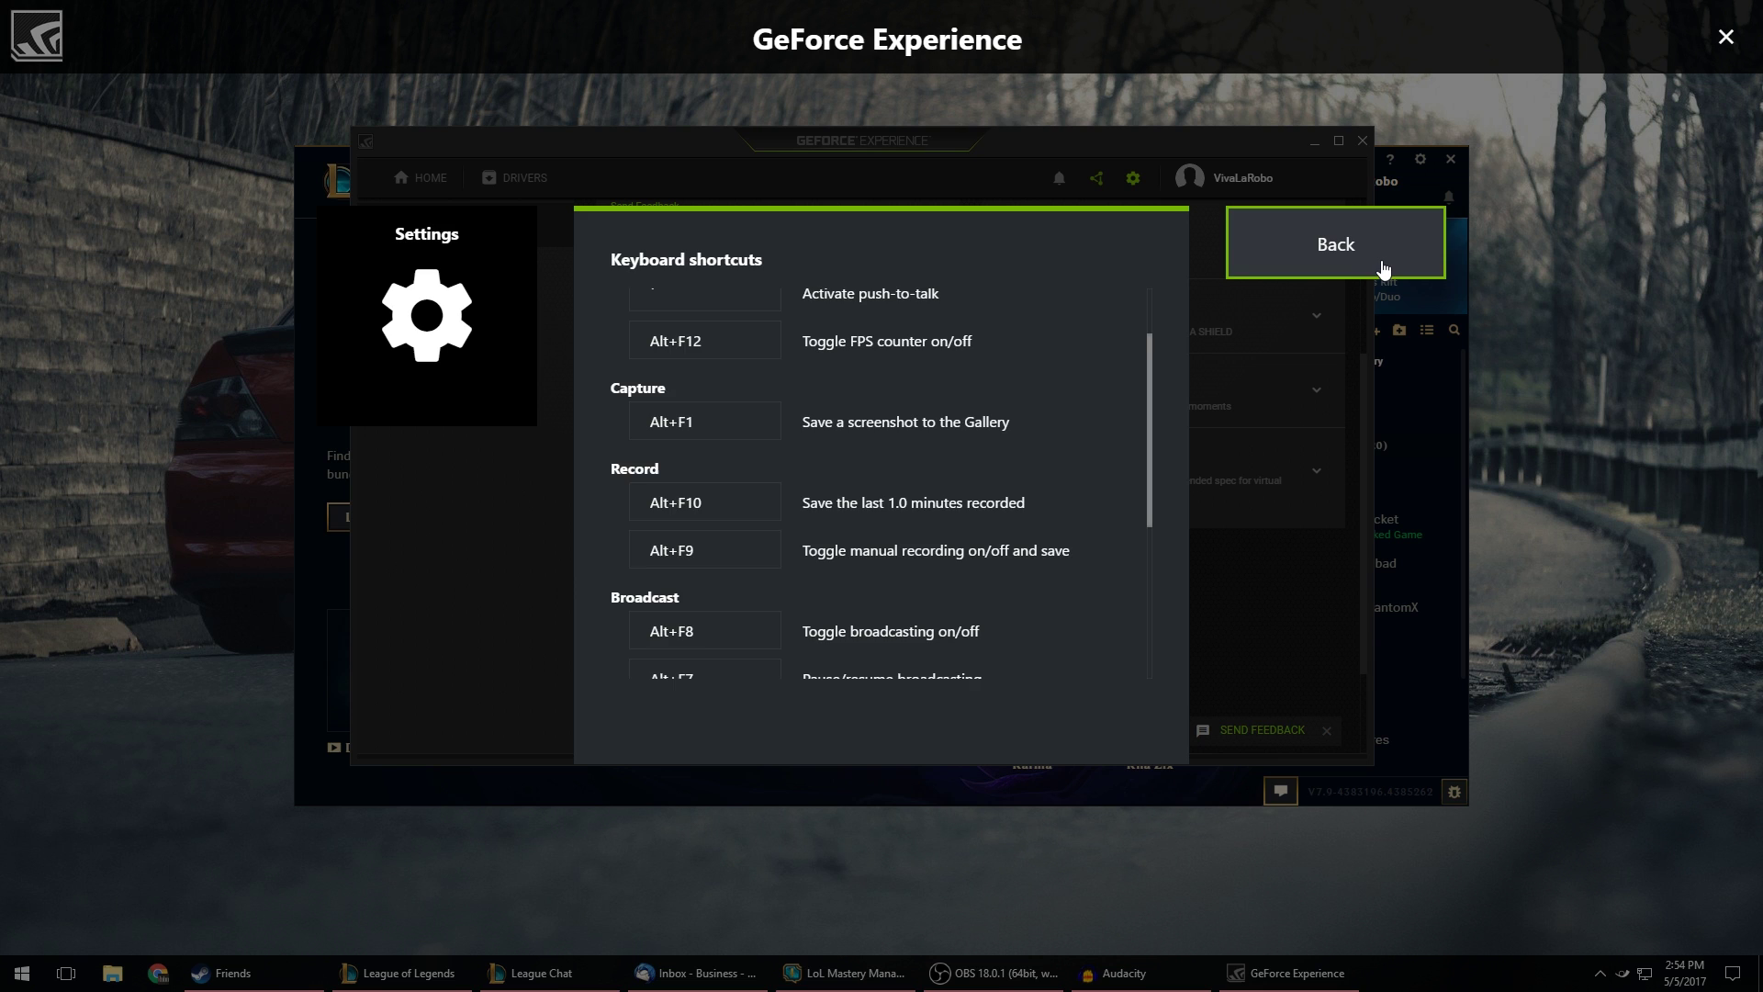
key(Return)
scroll(896, 491, down, 2)
scroll(890, 494, up, 2)
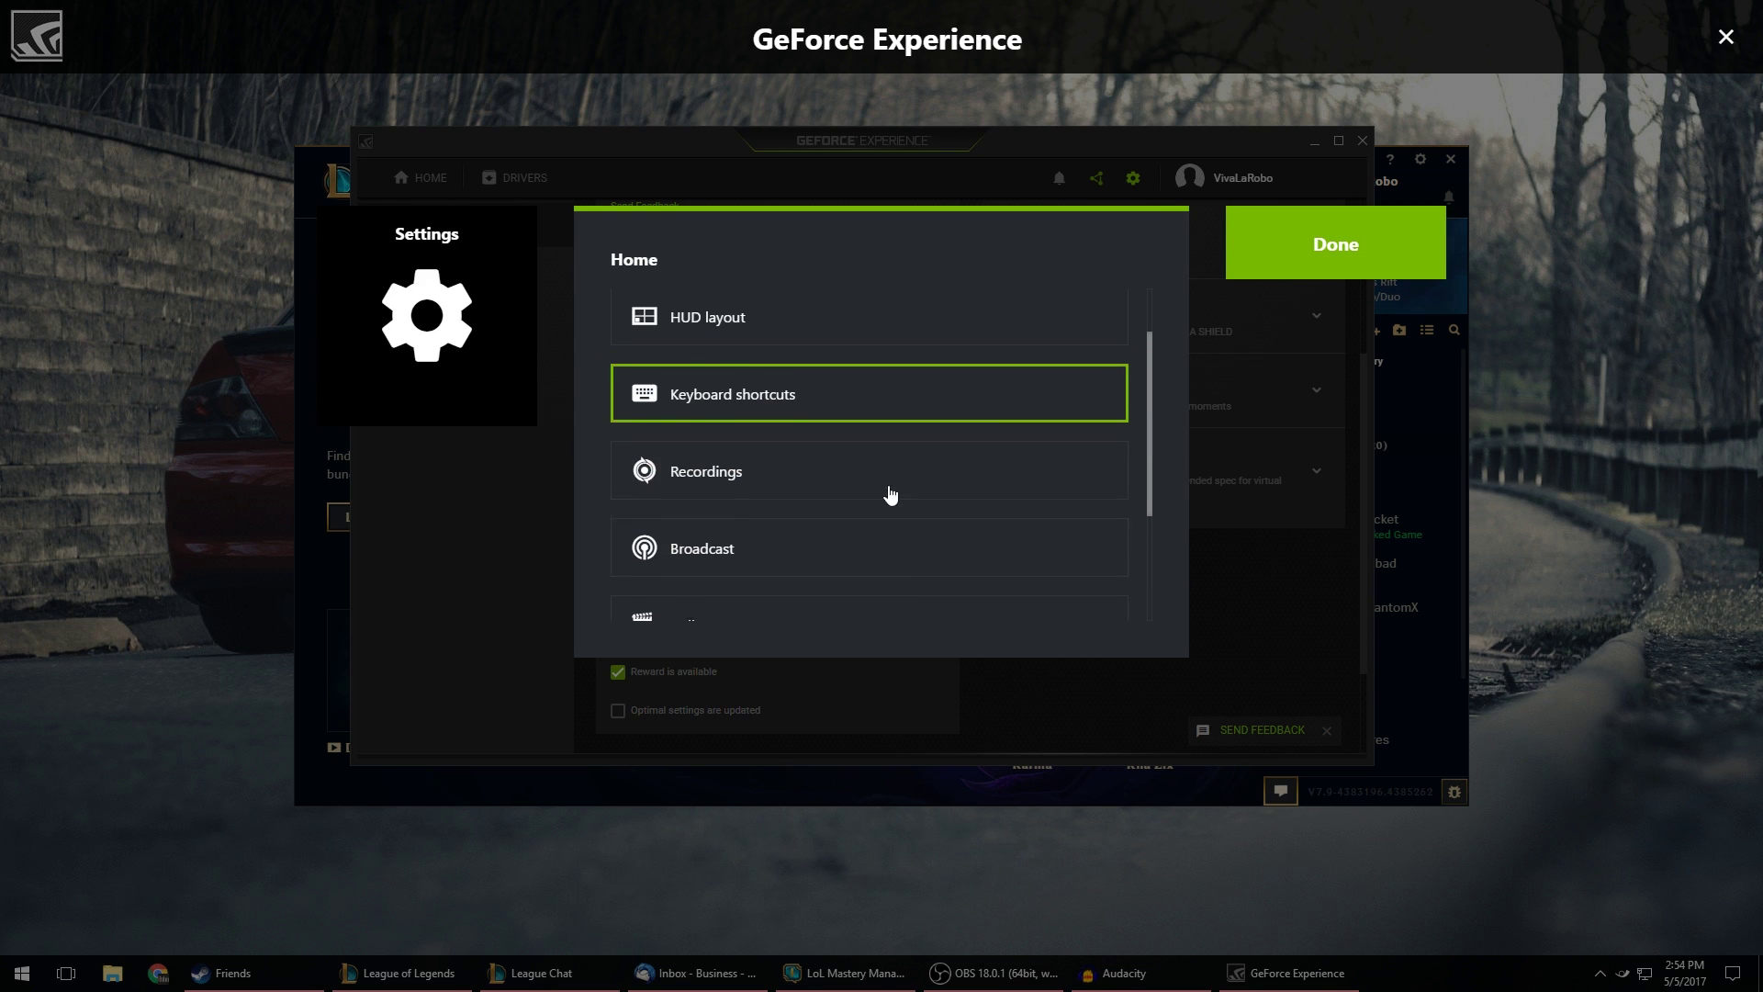
- Check the Connect accounts, then compare HUD positions, leaving Status Indicator at bottom-left
click(756, 321)
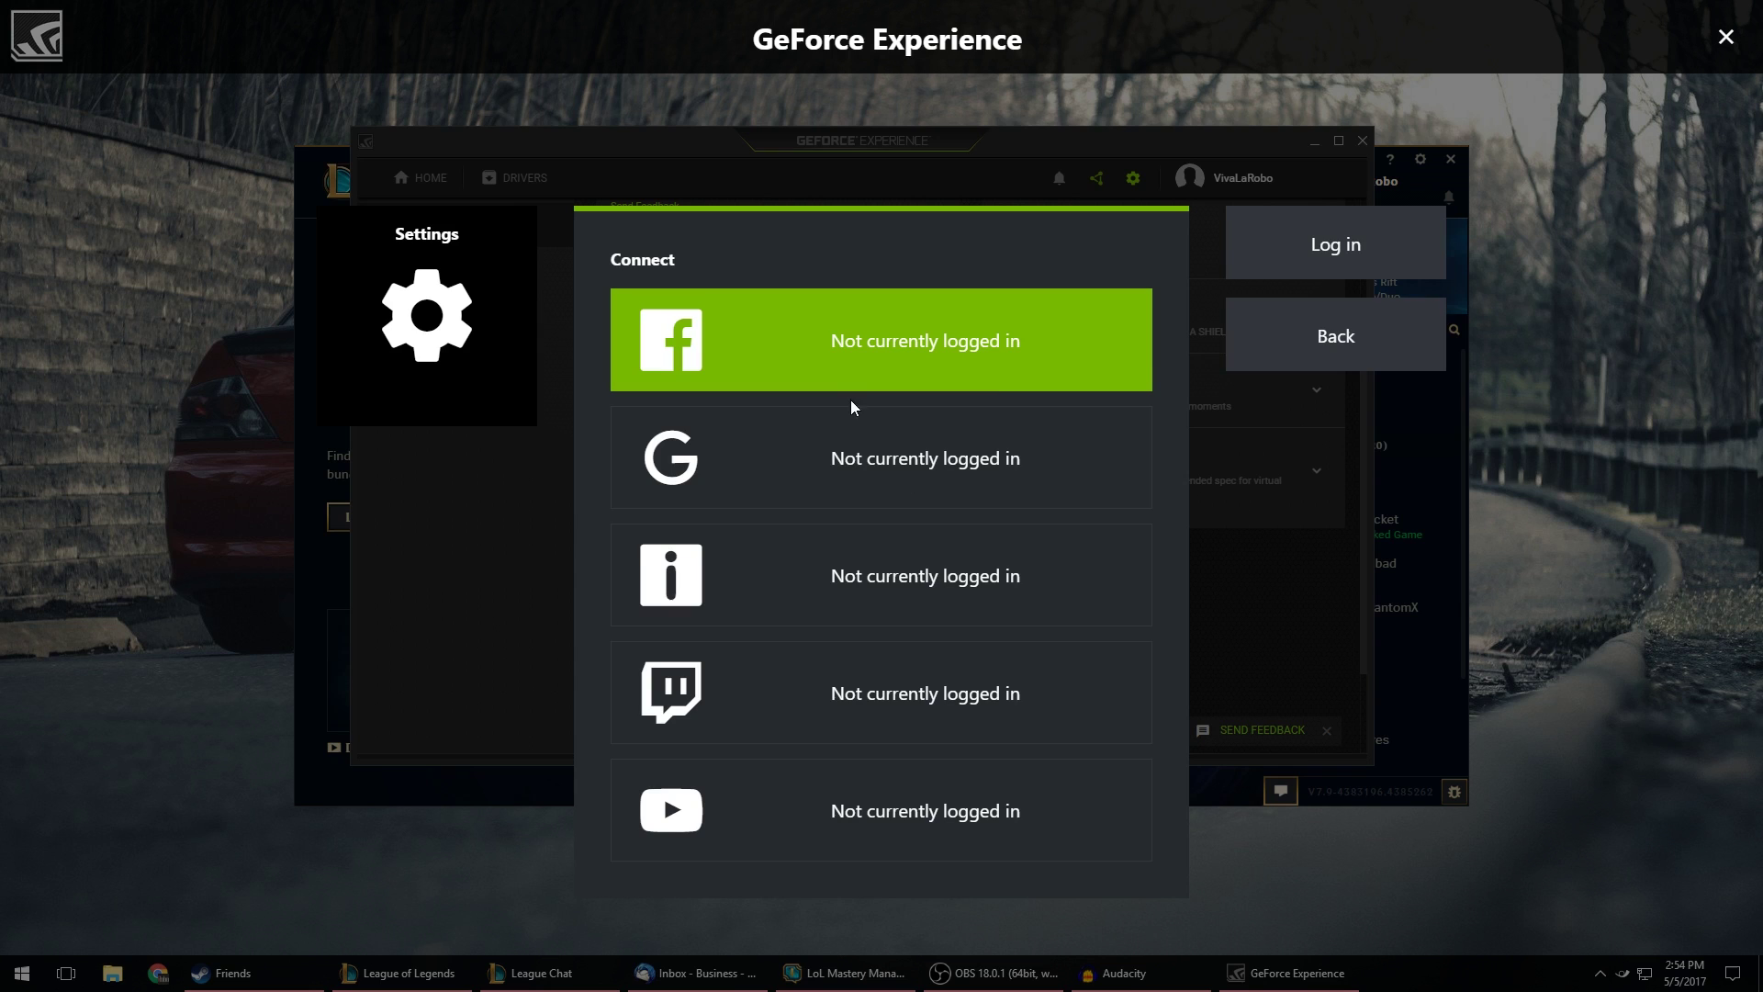
click(1309, 367)
click(803, 397)
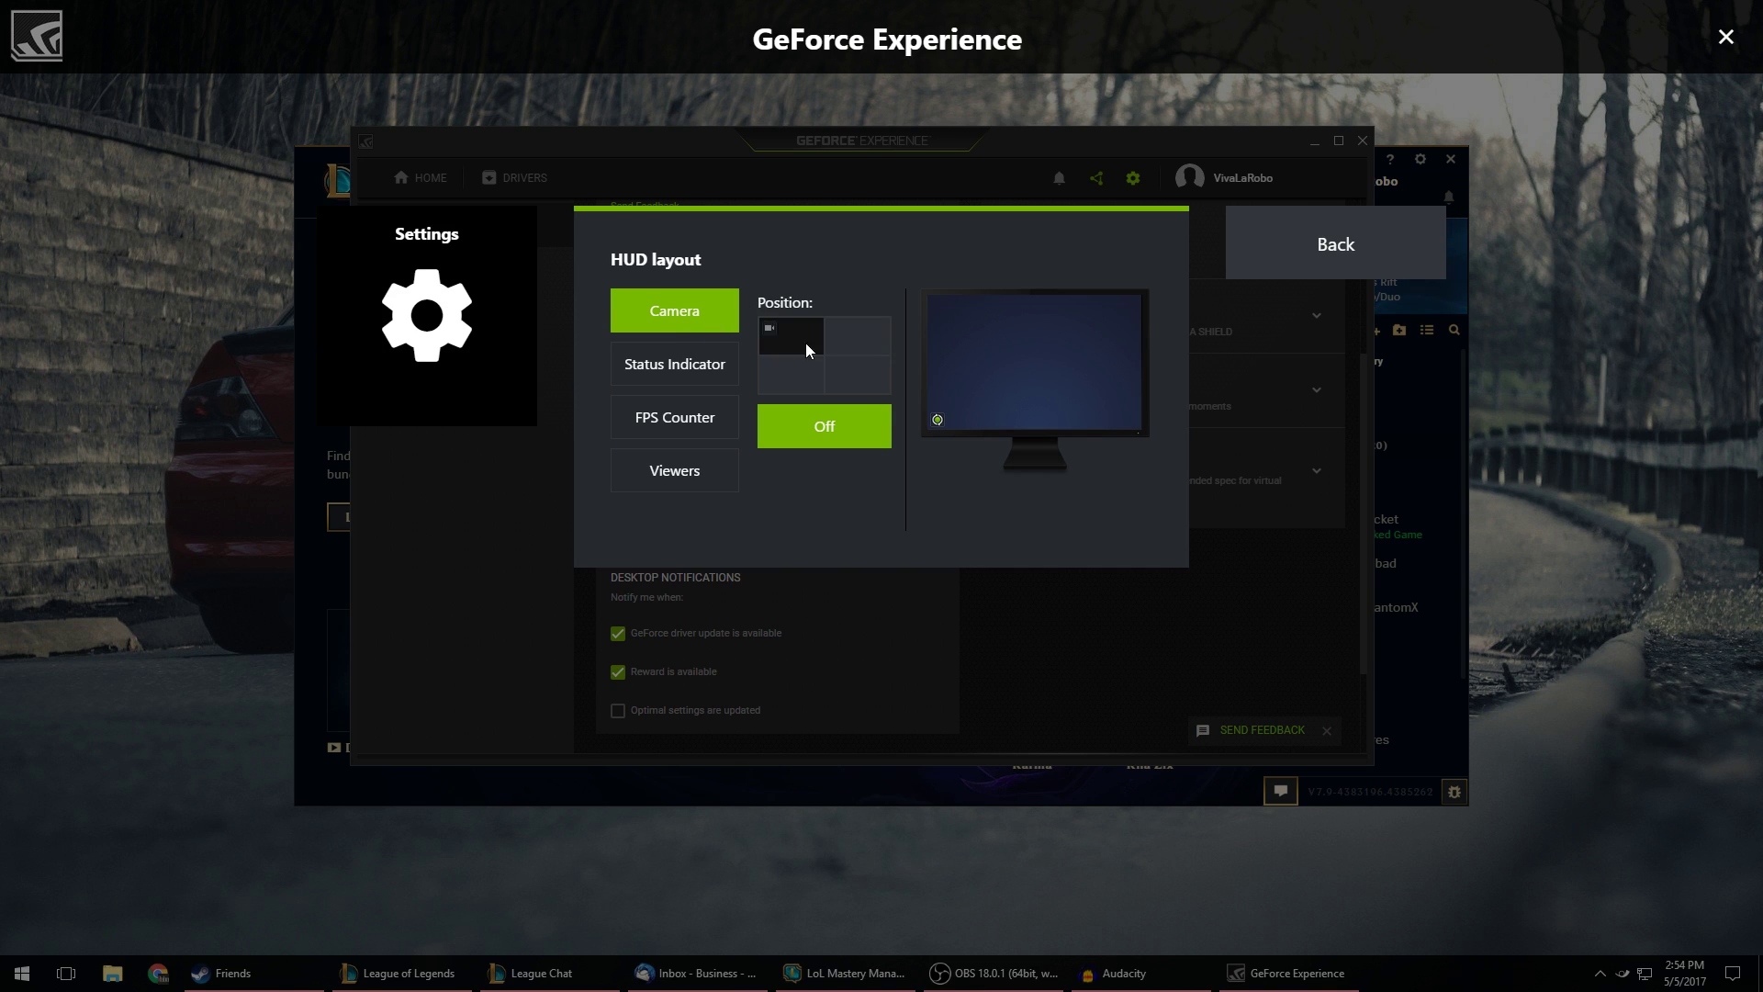
click(720, 364)
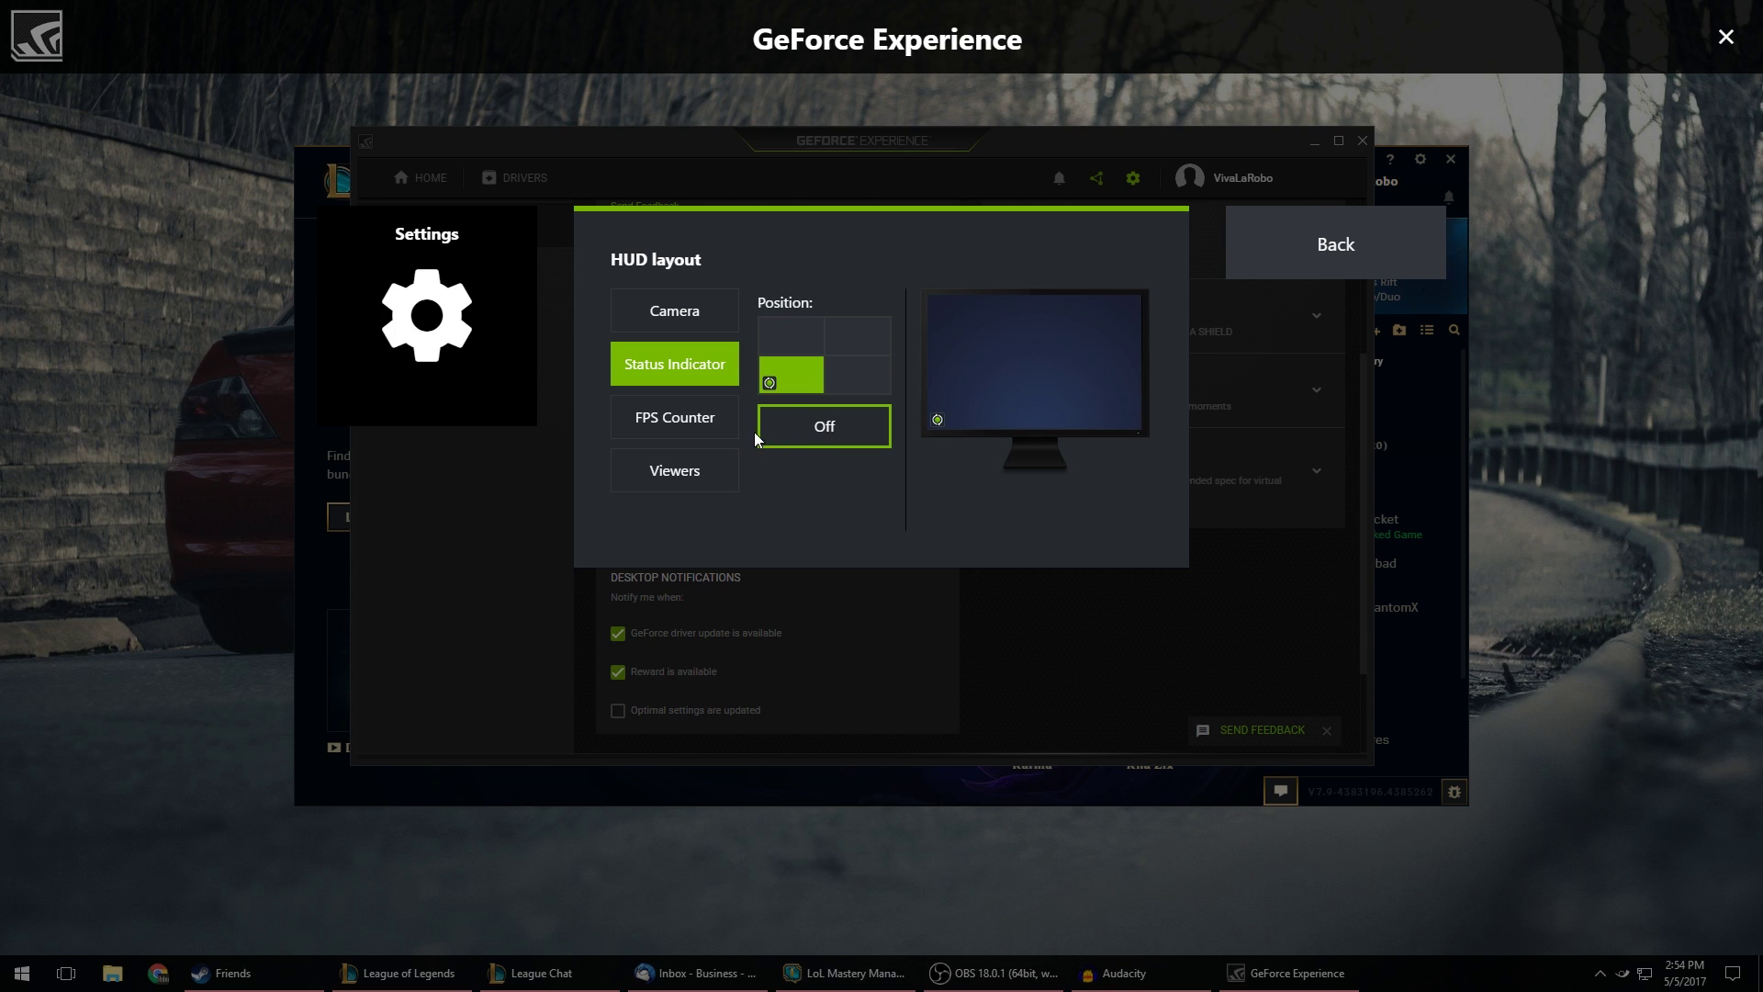
click(687, 439)
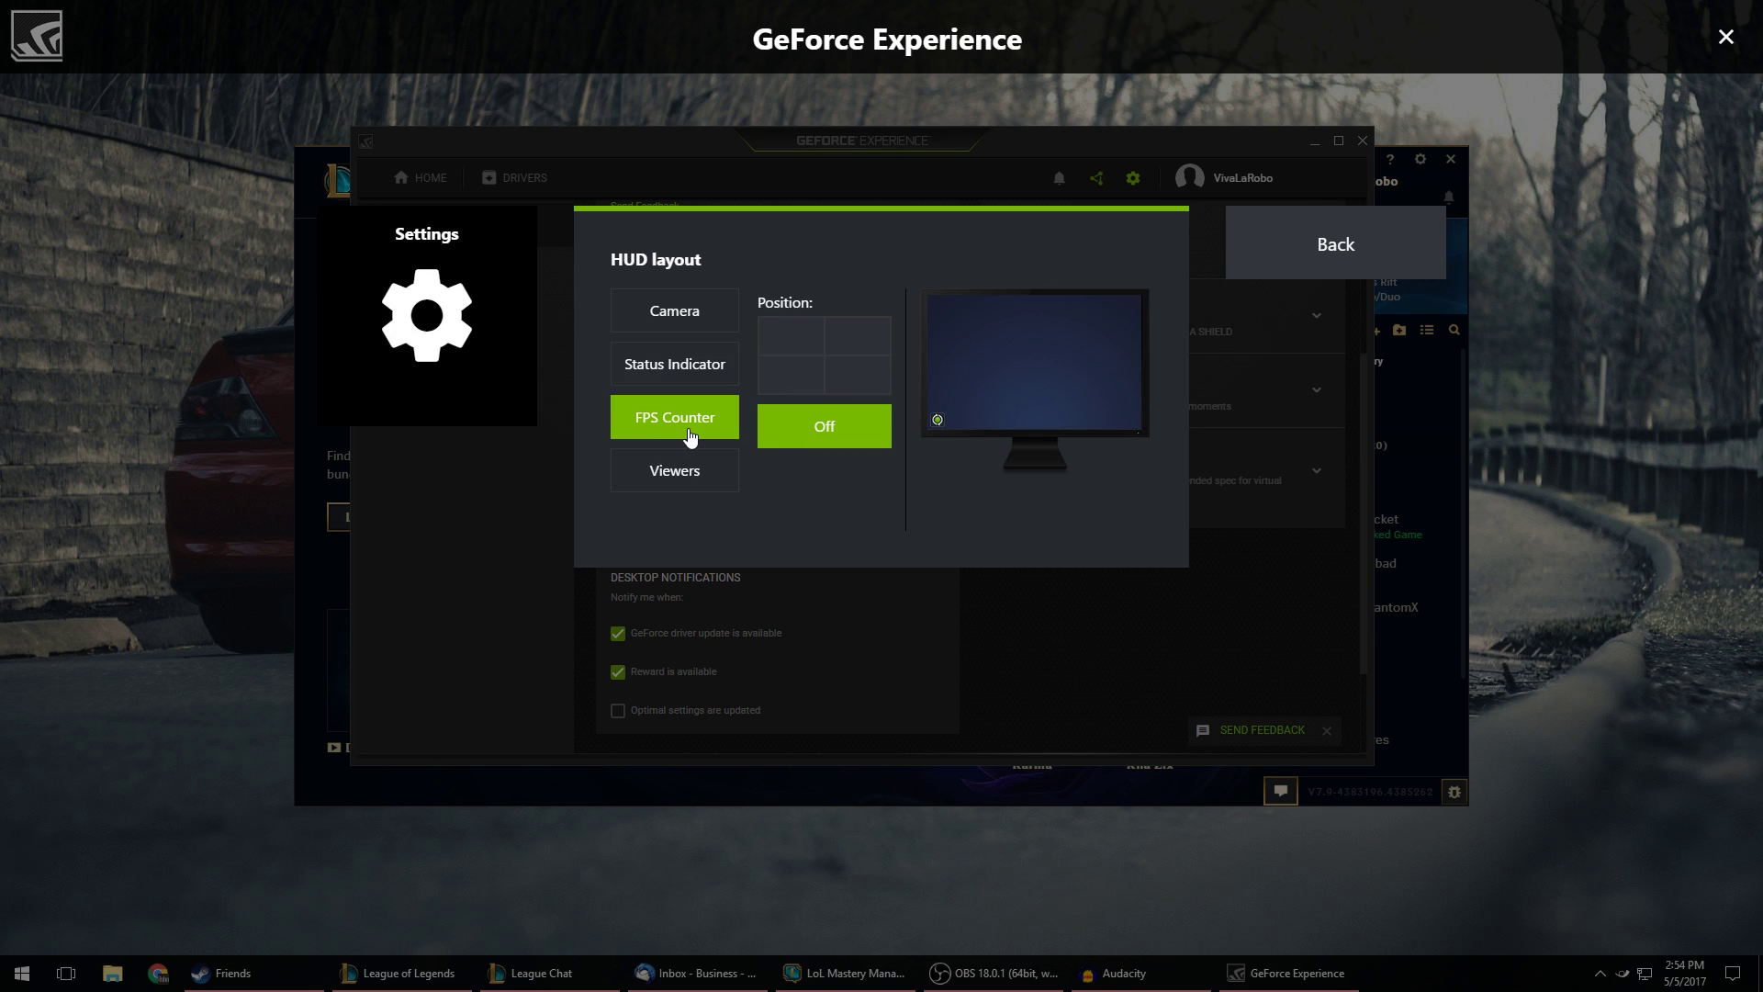
click(705, 474)
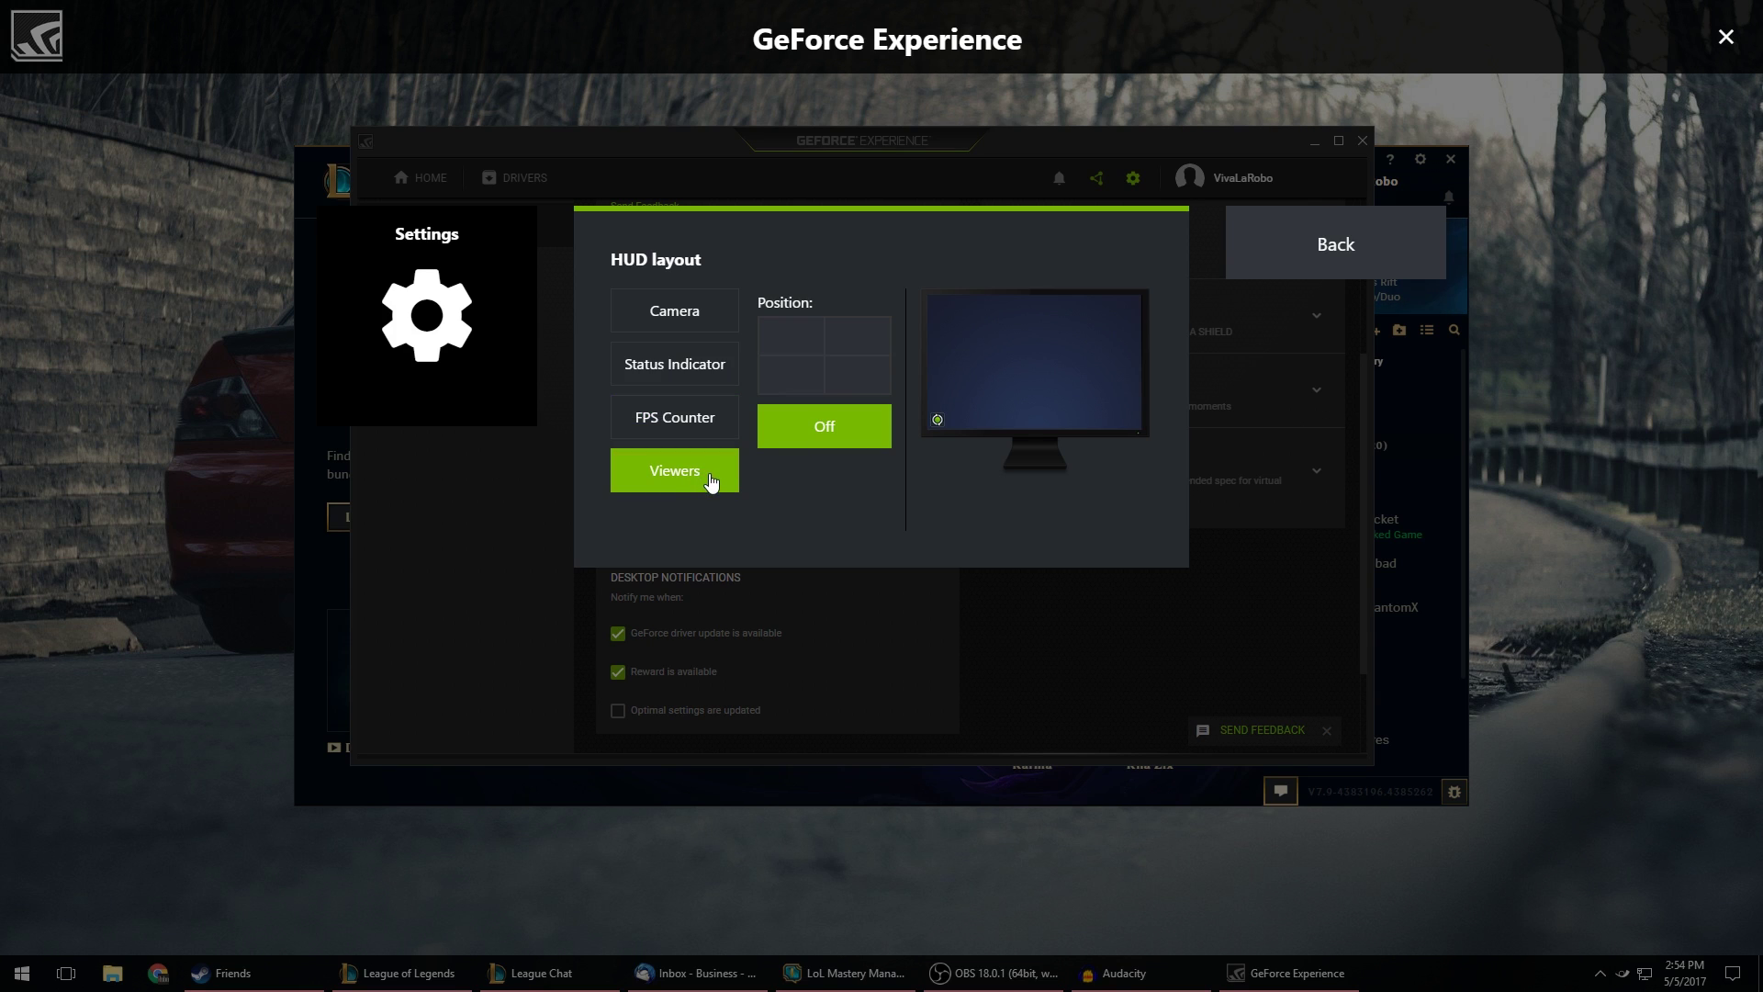
scroll(693, 354, up, 3)
click(693, 355)
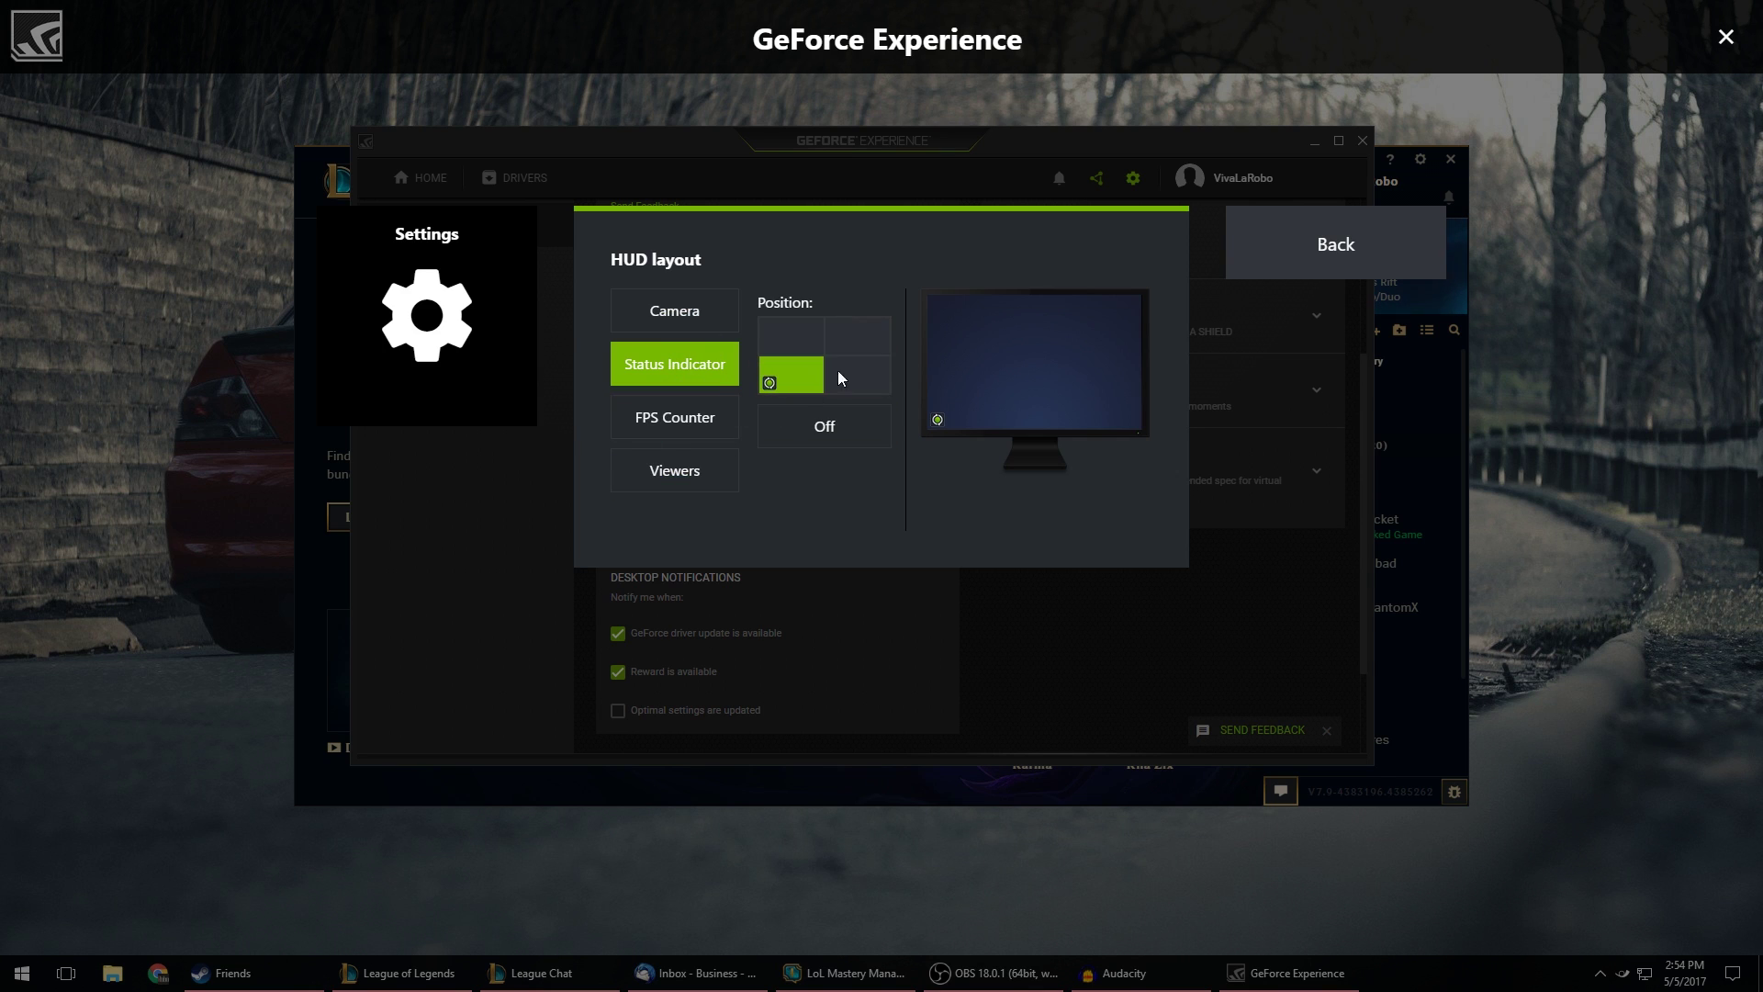
- Back out of HUD layout and close Settings, returning to the share overlay's main panel
click(1276, 254)
scroll(745, 480, down, 2)
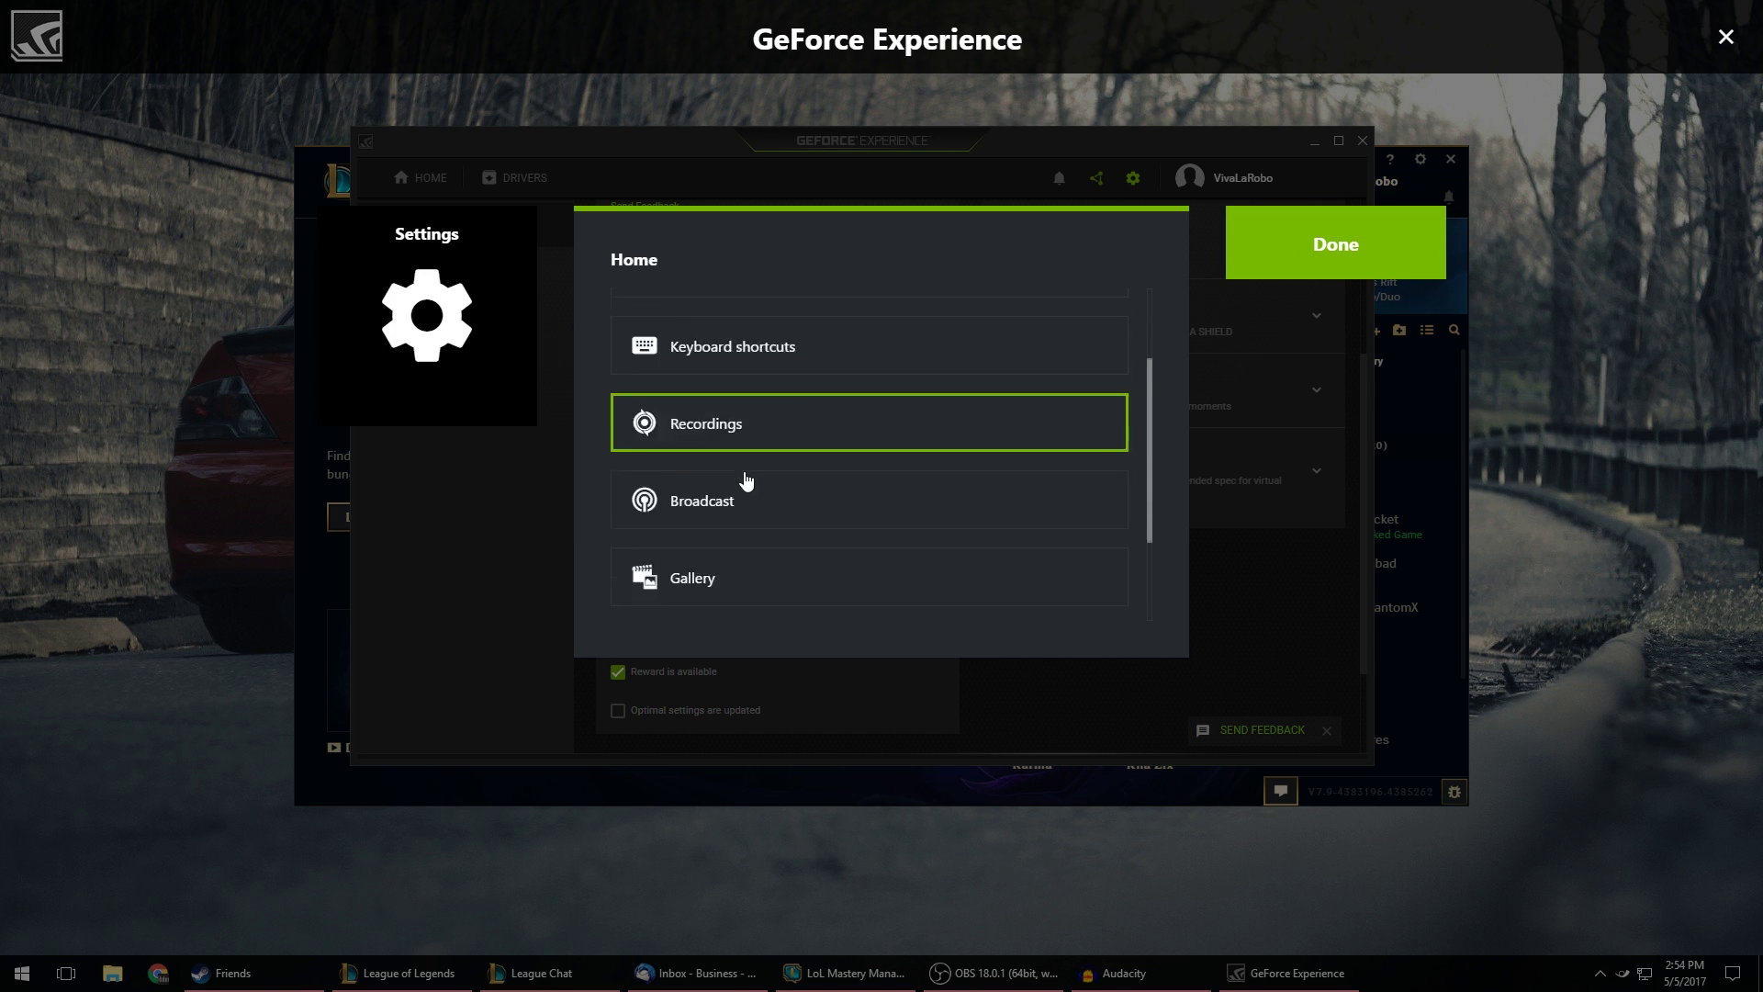
scroll(933, 478, up, 2)
scroll(827, 478, down, 4)
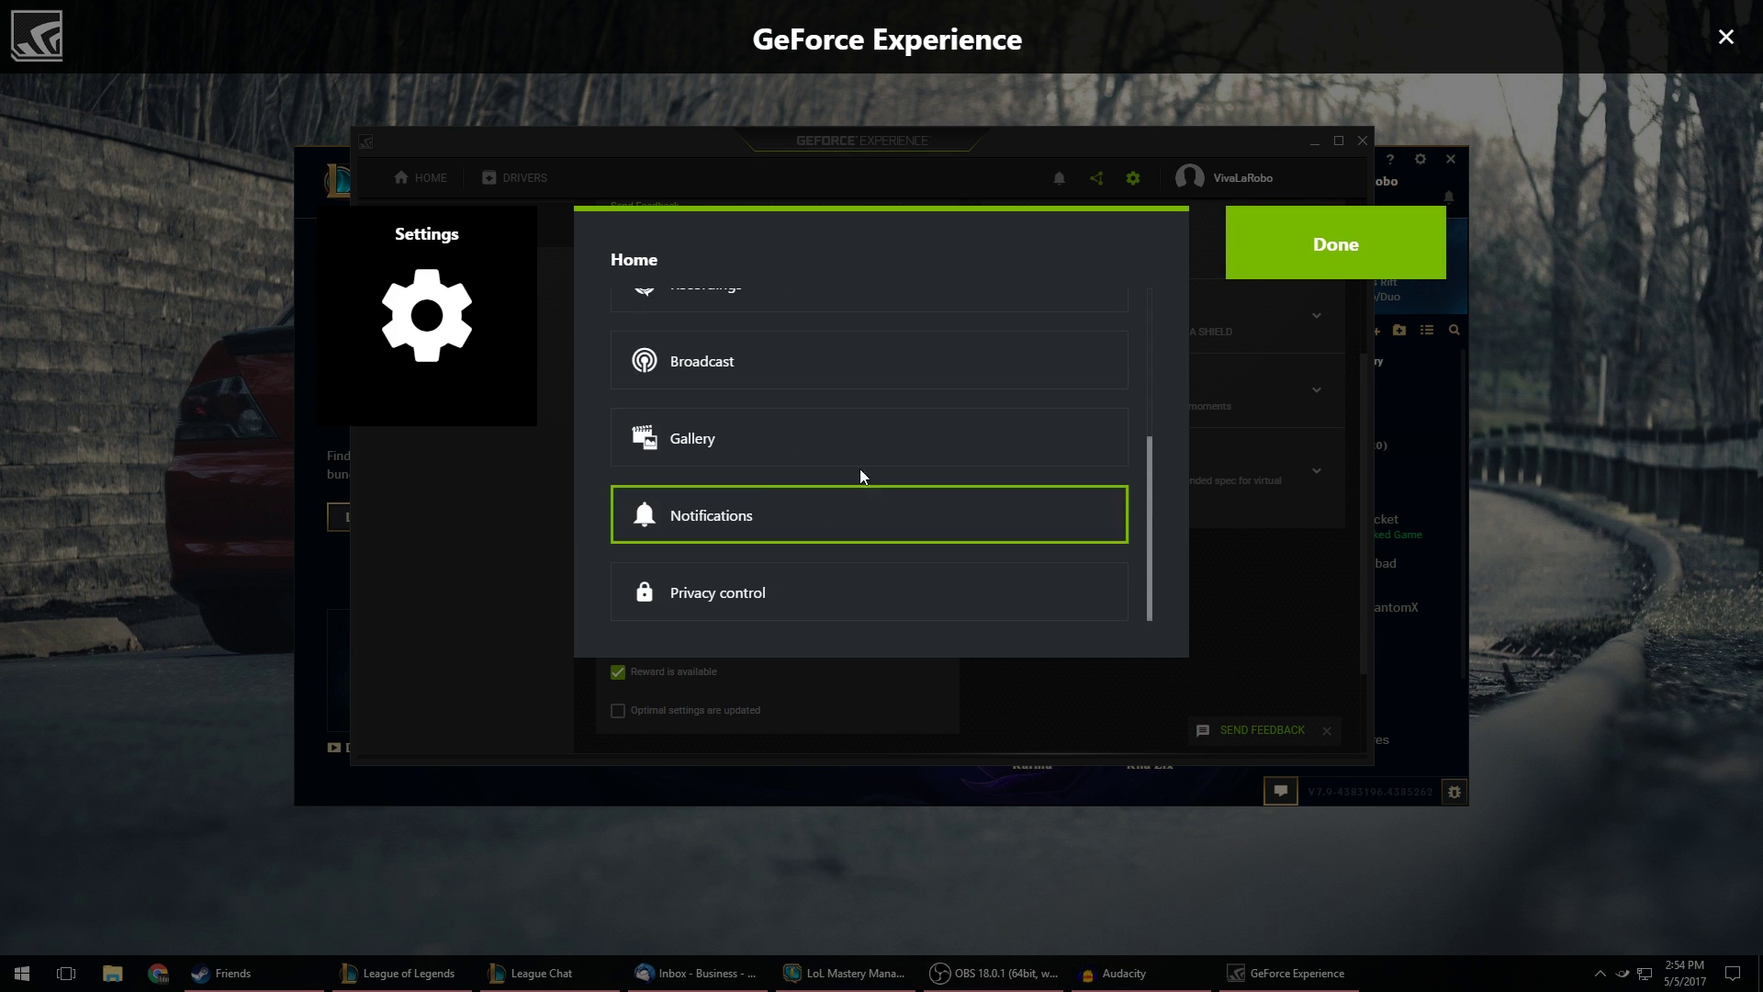
scroll(1117, 332, up, 3)
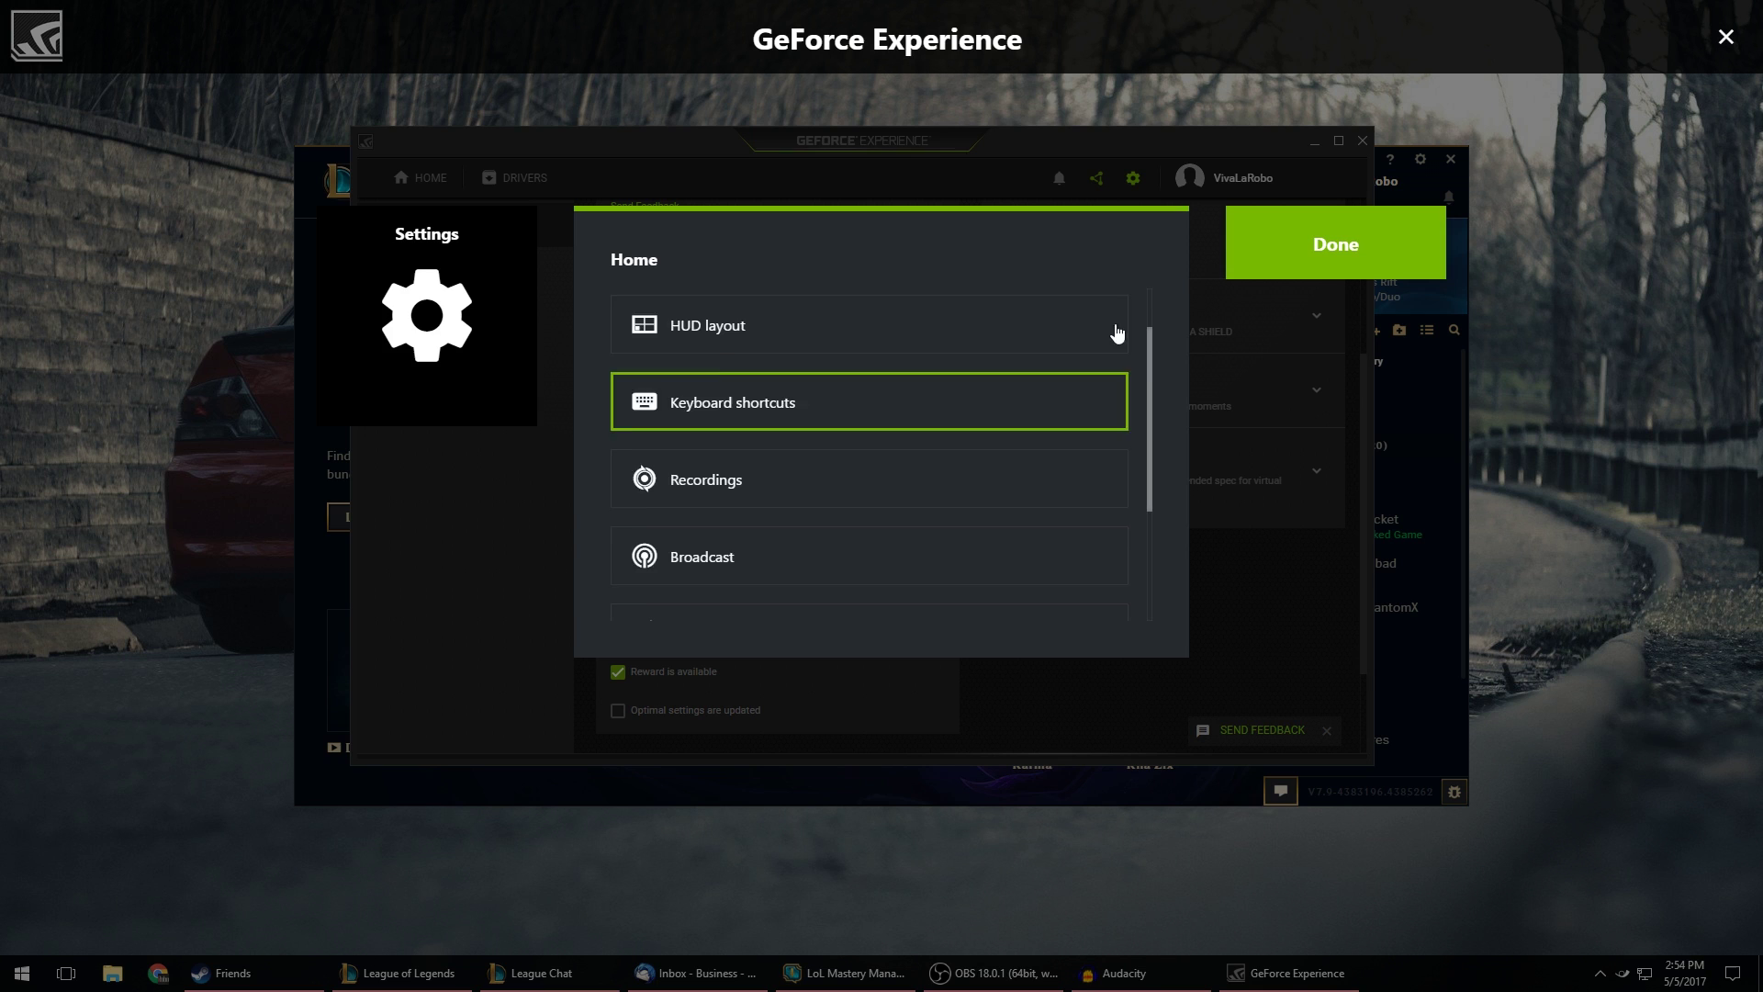
scroll(1117, 332, up, 1)
key(Escape)
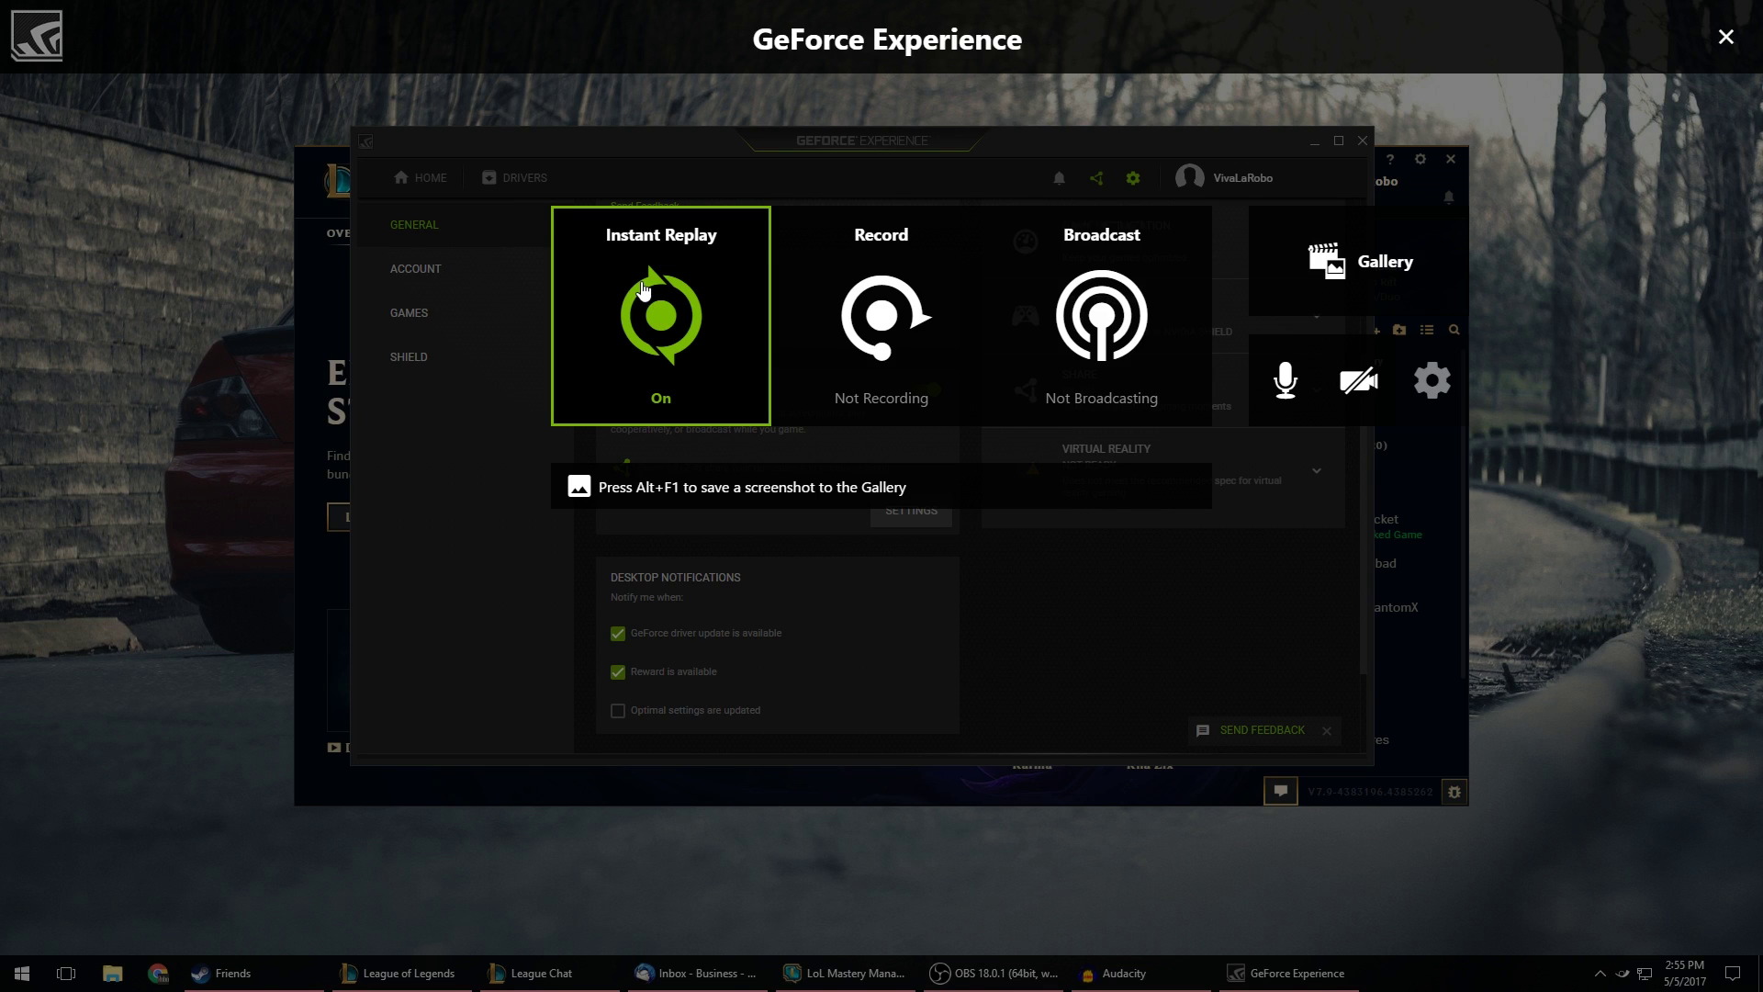
- Set the Instant Replay length to about 1 minute at High quality and save
click(654, 333)
click(663, 572)
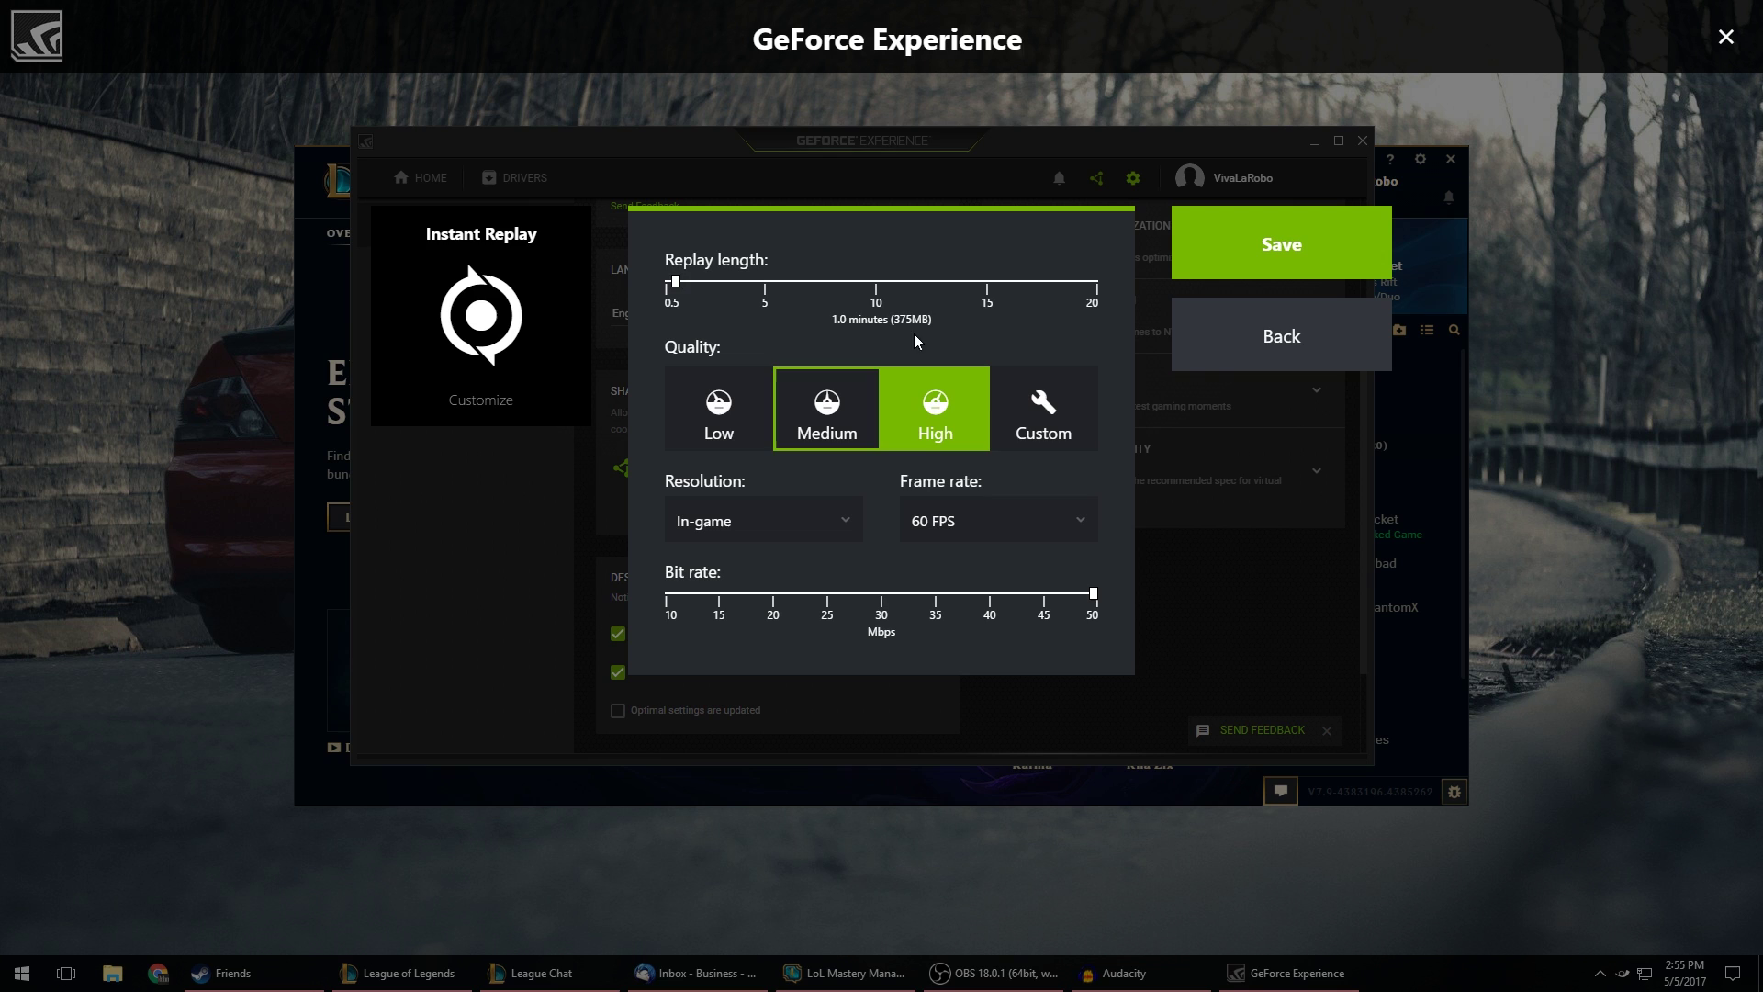
drag(677, 283, 1120, 309)
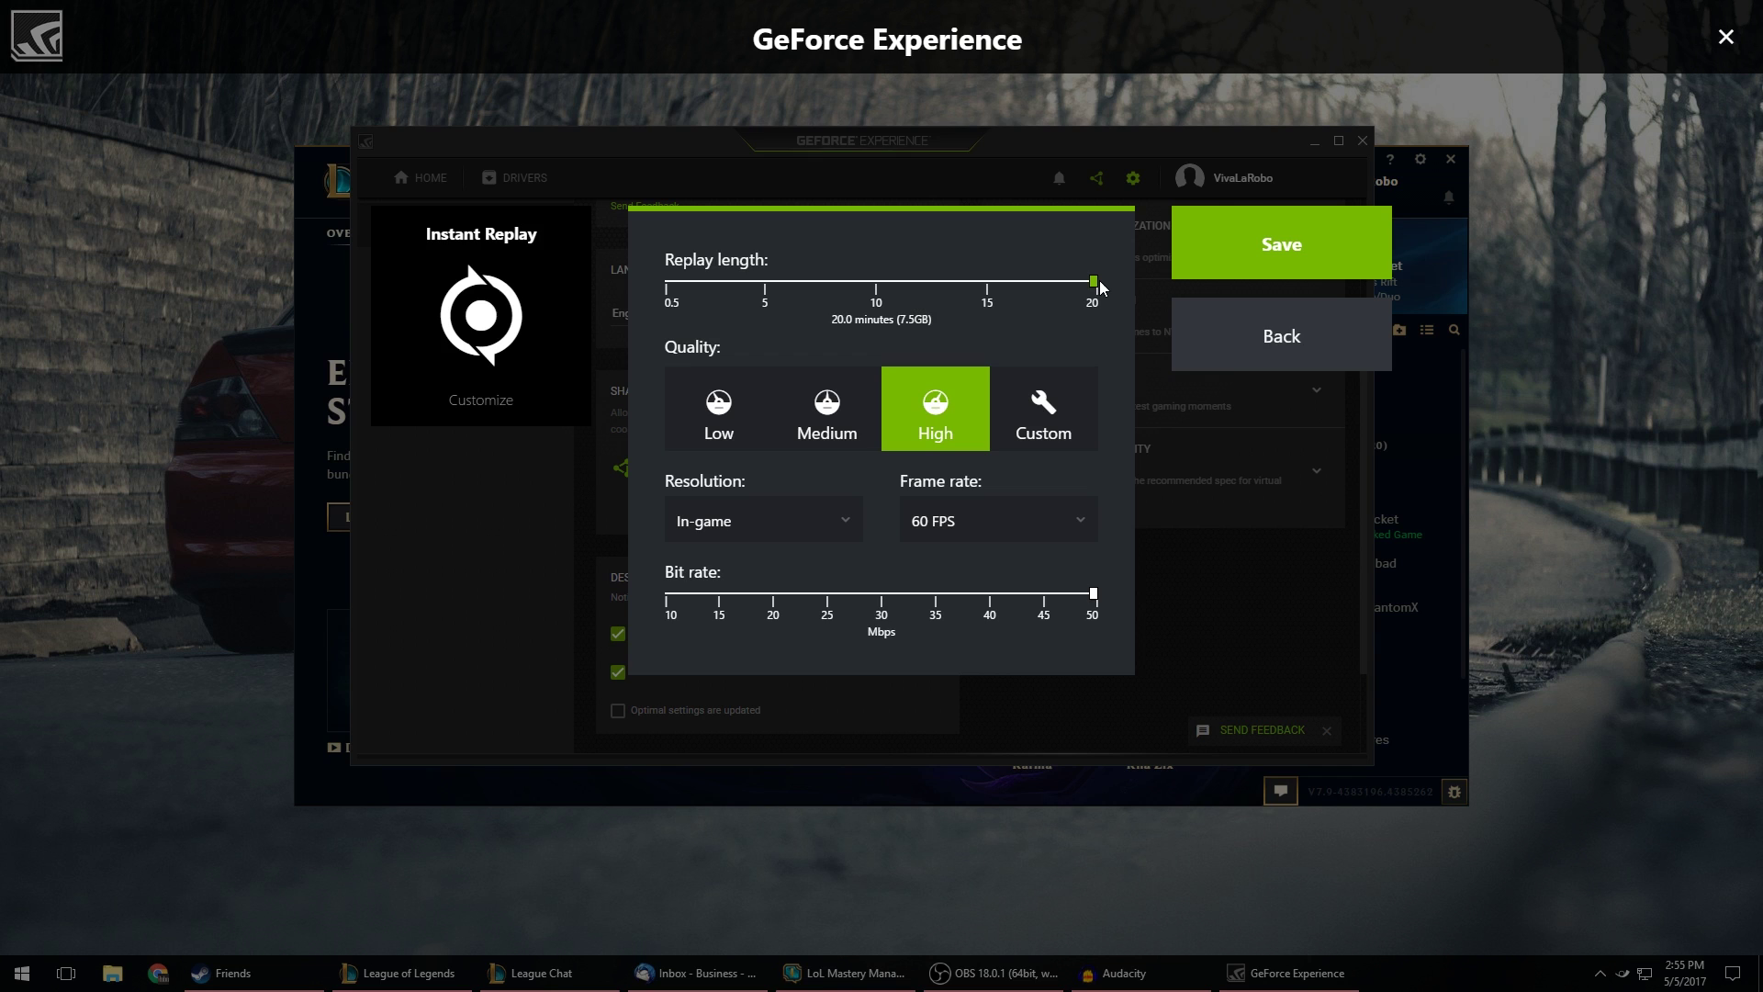
drag(1094, 283, 680, 315)
click(1291, 262)
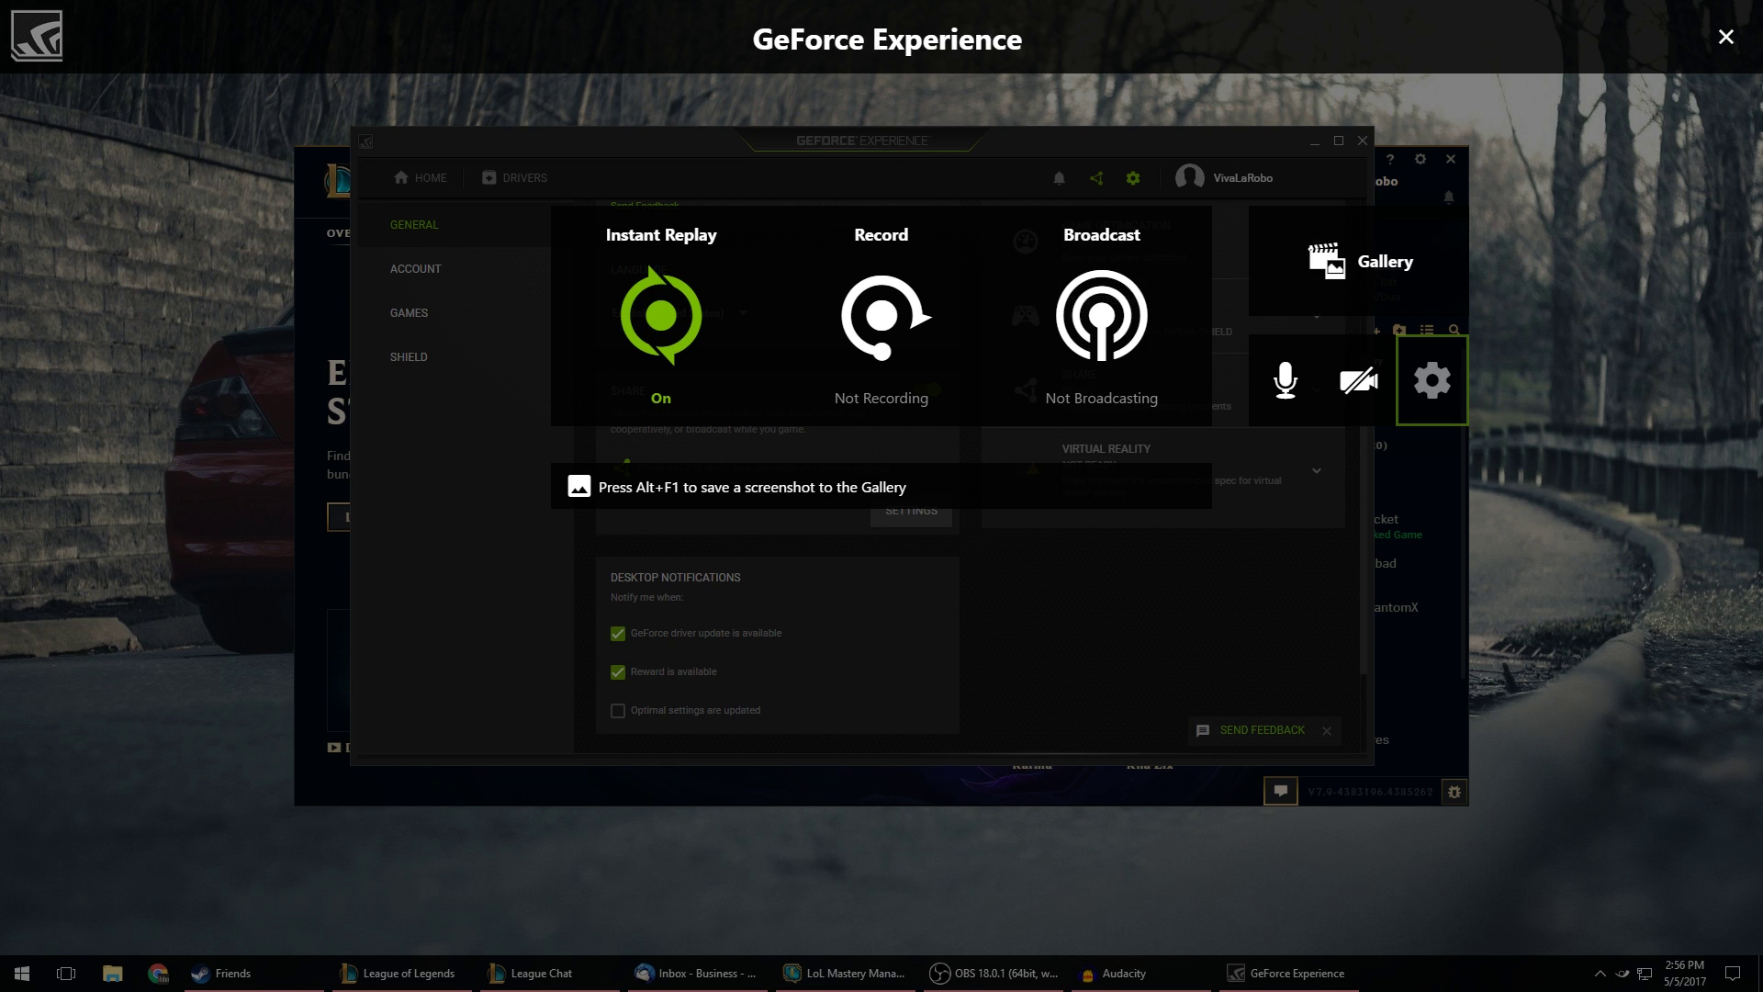
- Switch away from the share overlay to the League of Legends lobby
key(alt+Tab)
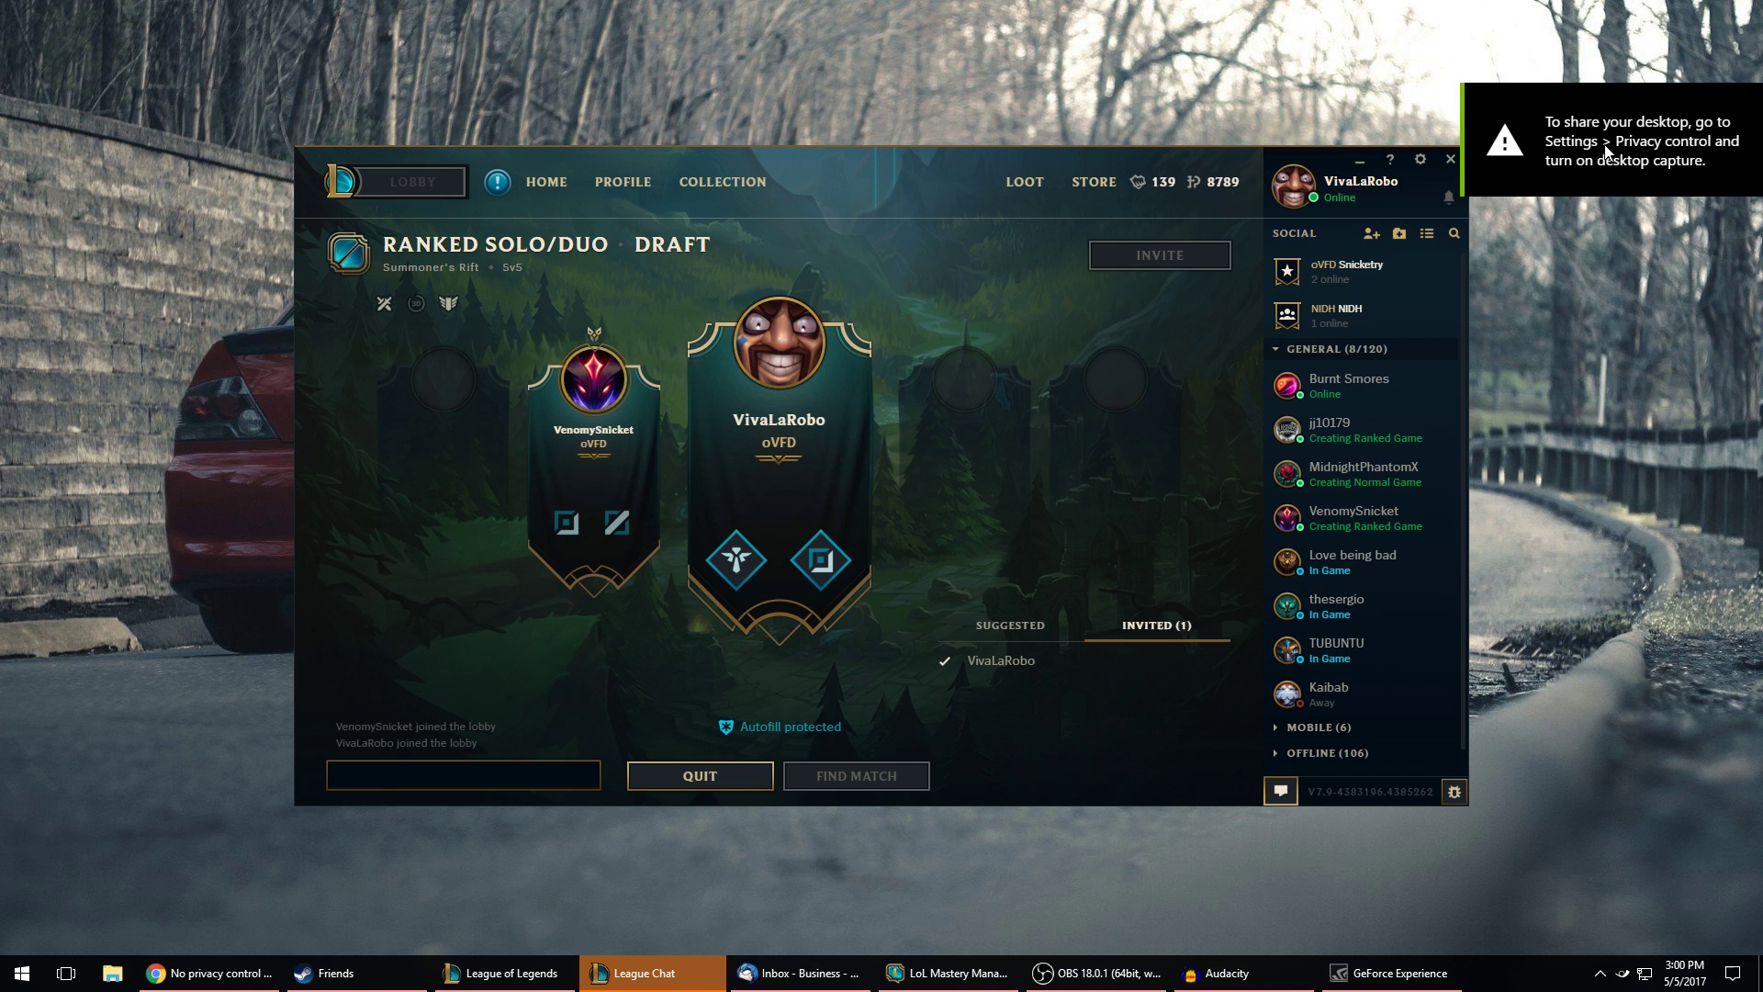
- Allow desktop capture in the Share Privacy control settings, then close the overlay
click(1391, 973)
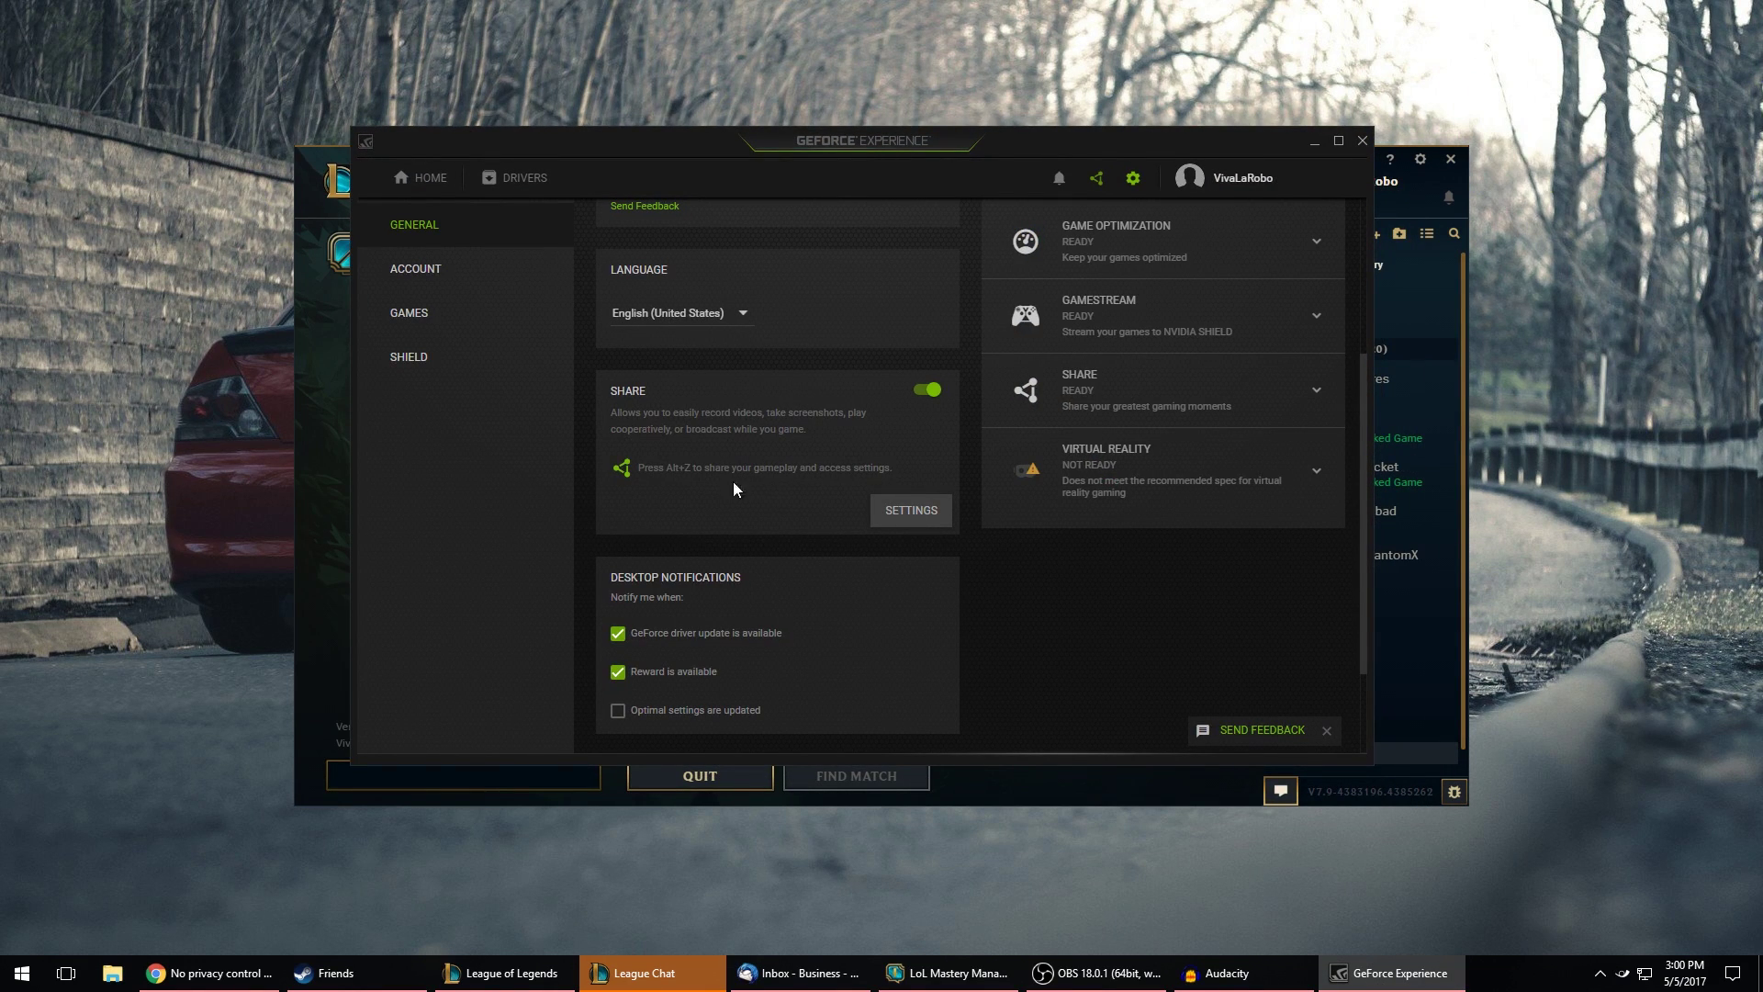
click(881, 505)
scroll(789, 528, down, 3)
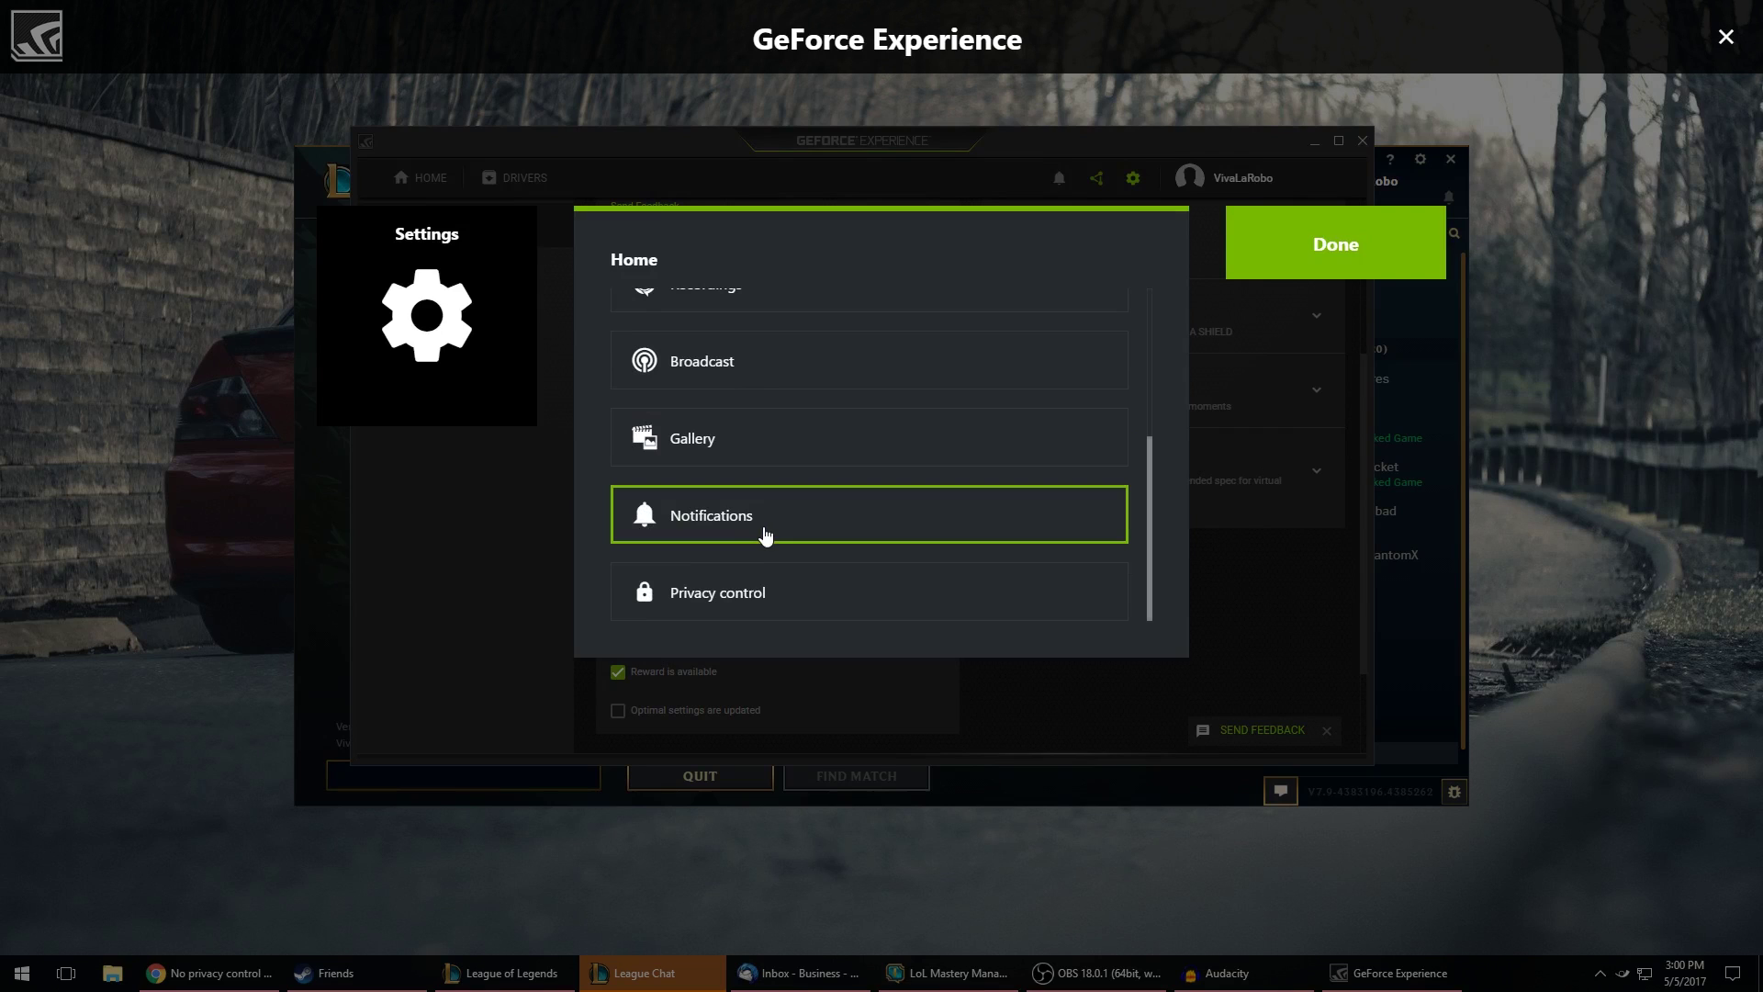
click(706, 616)
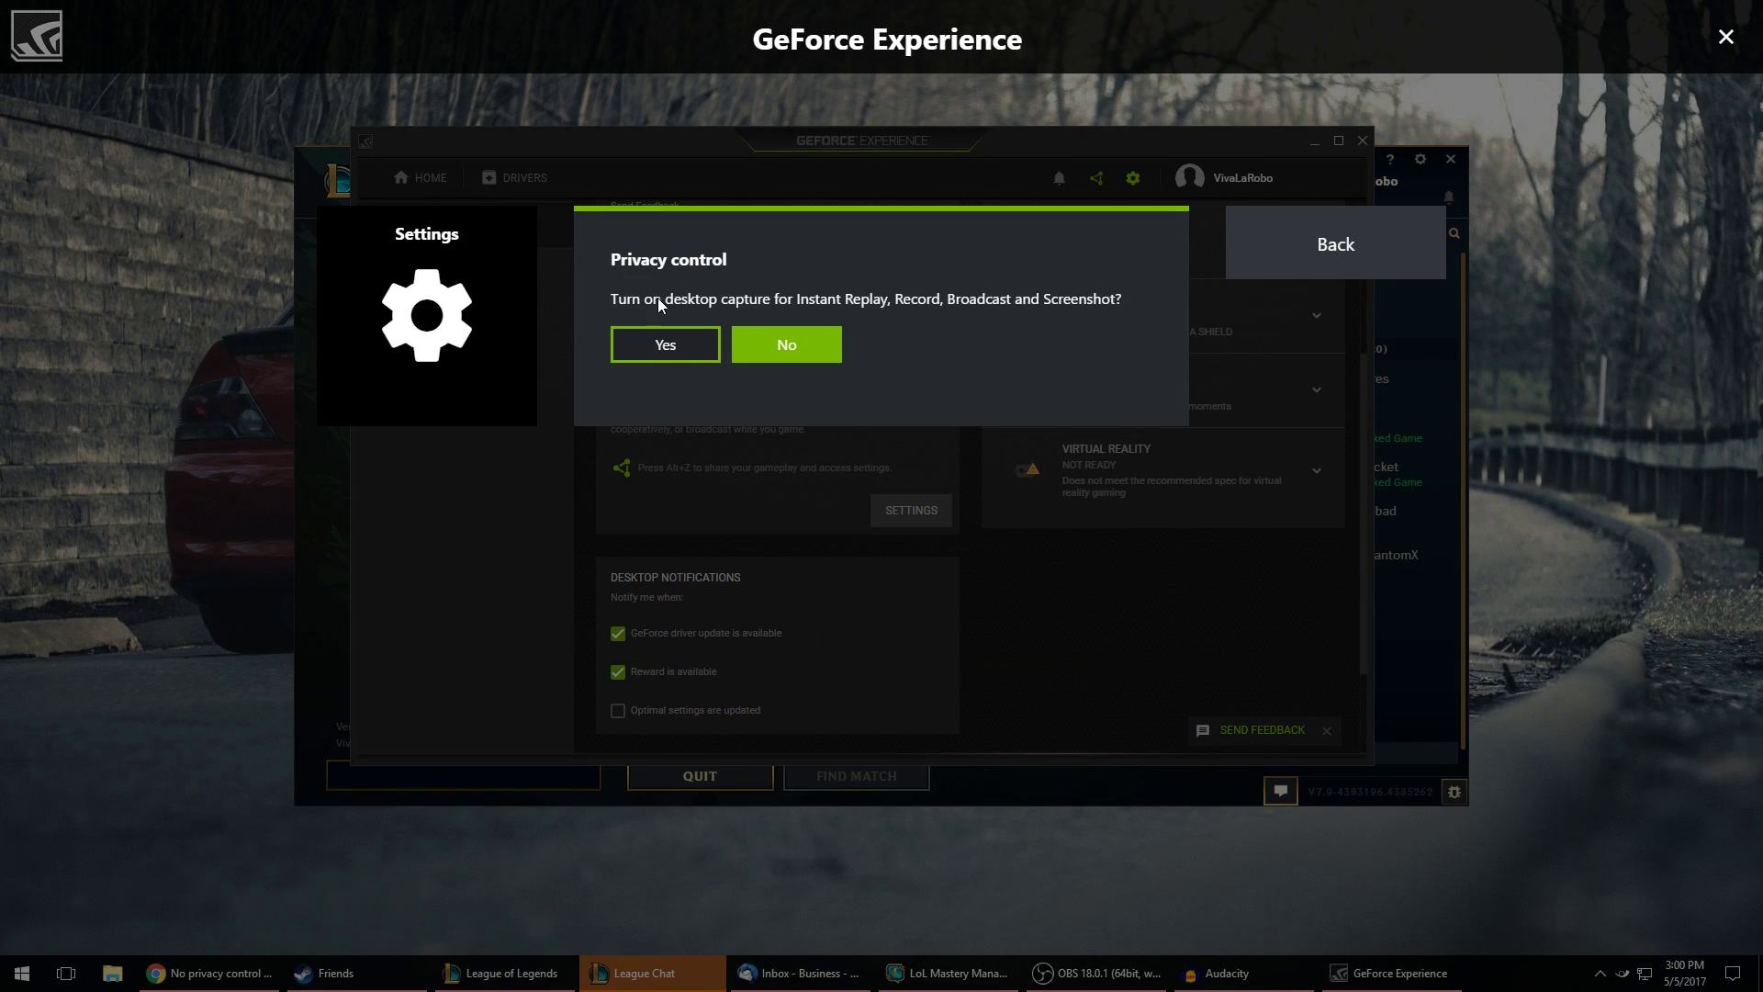
click(648, 351)
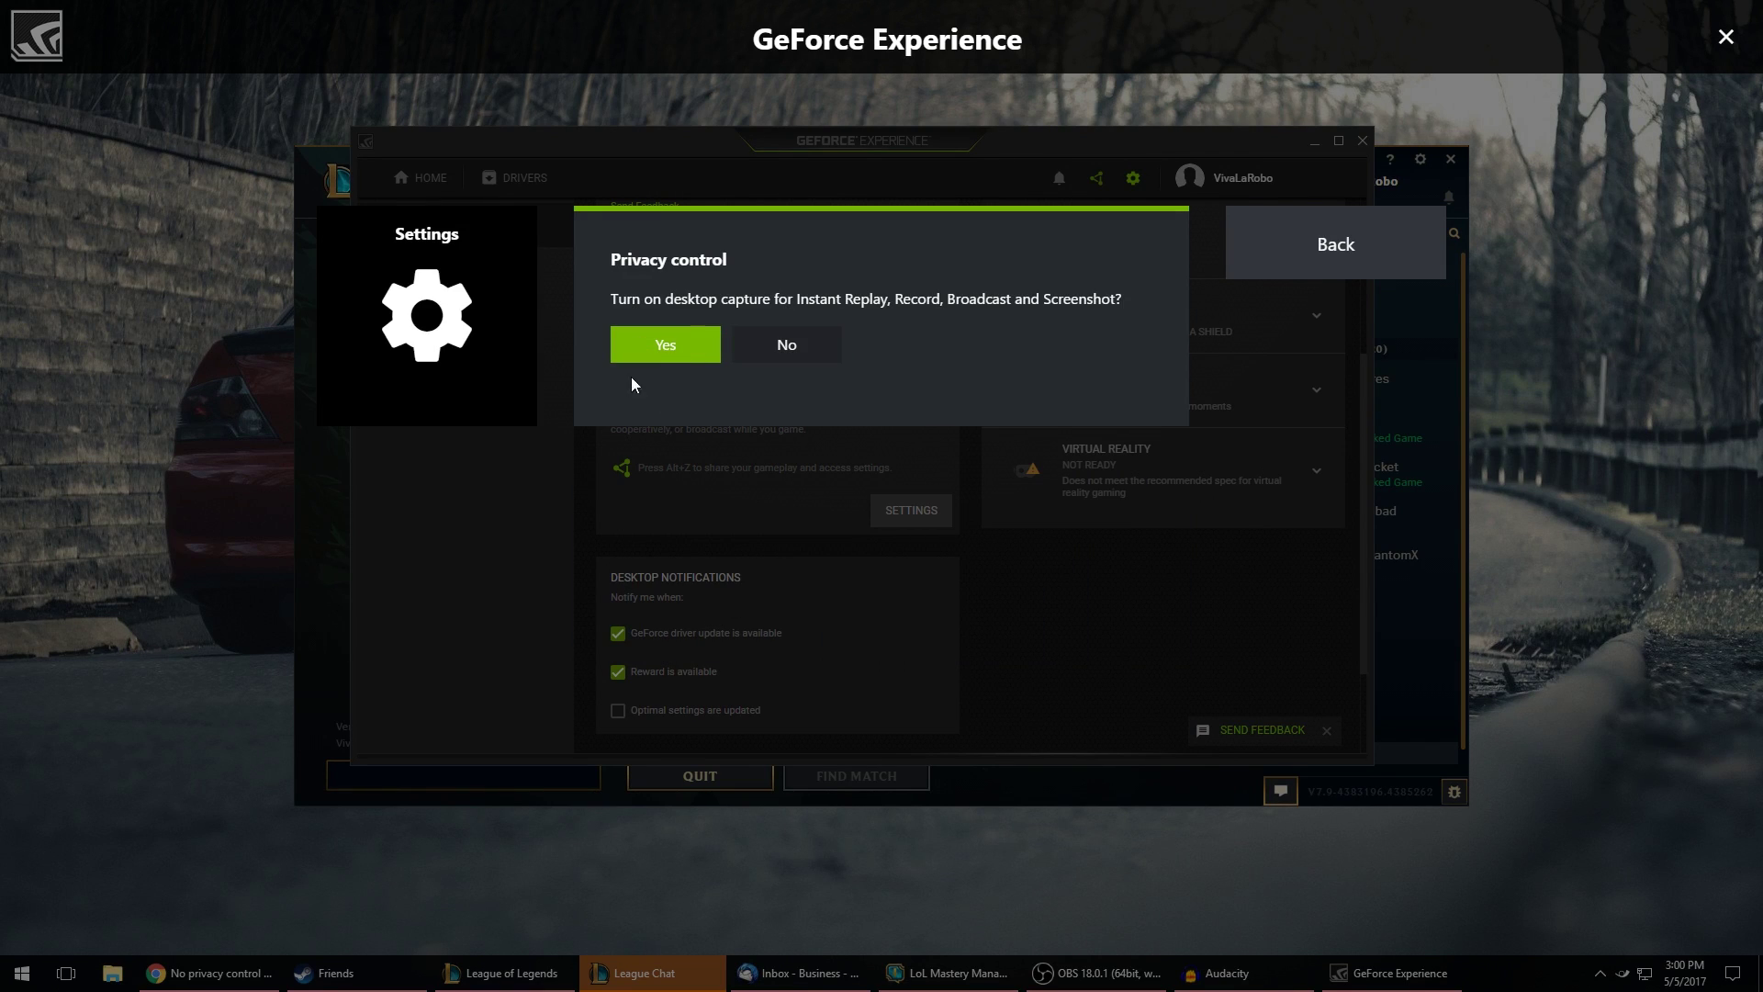
click(1241, 263)
click(1331, 230)
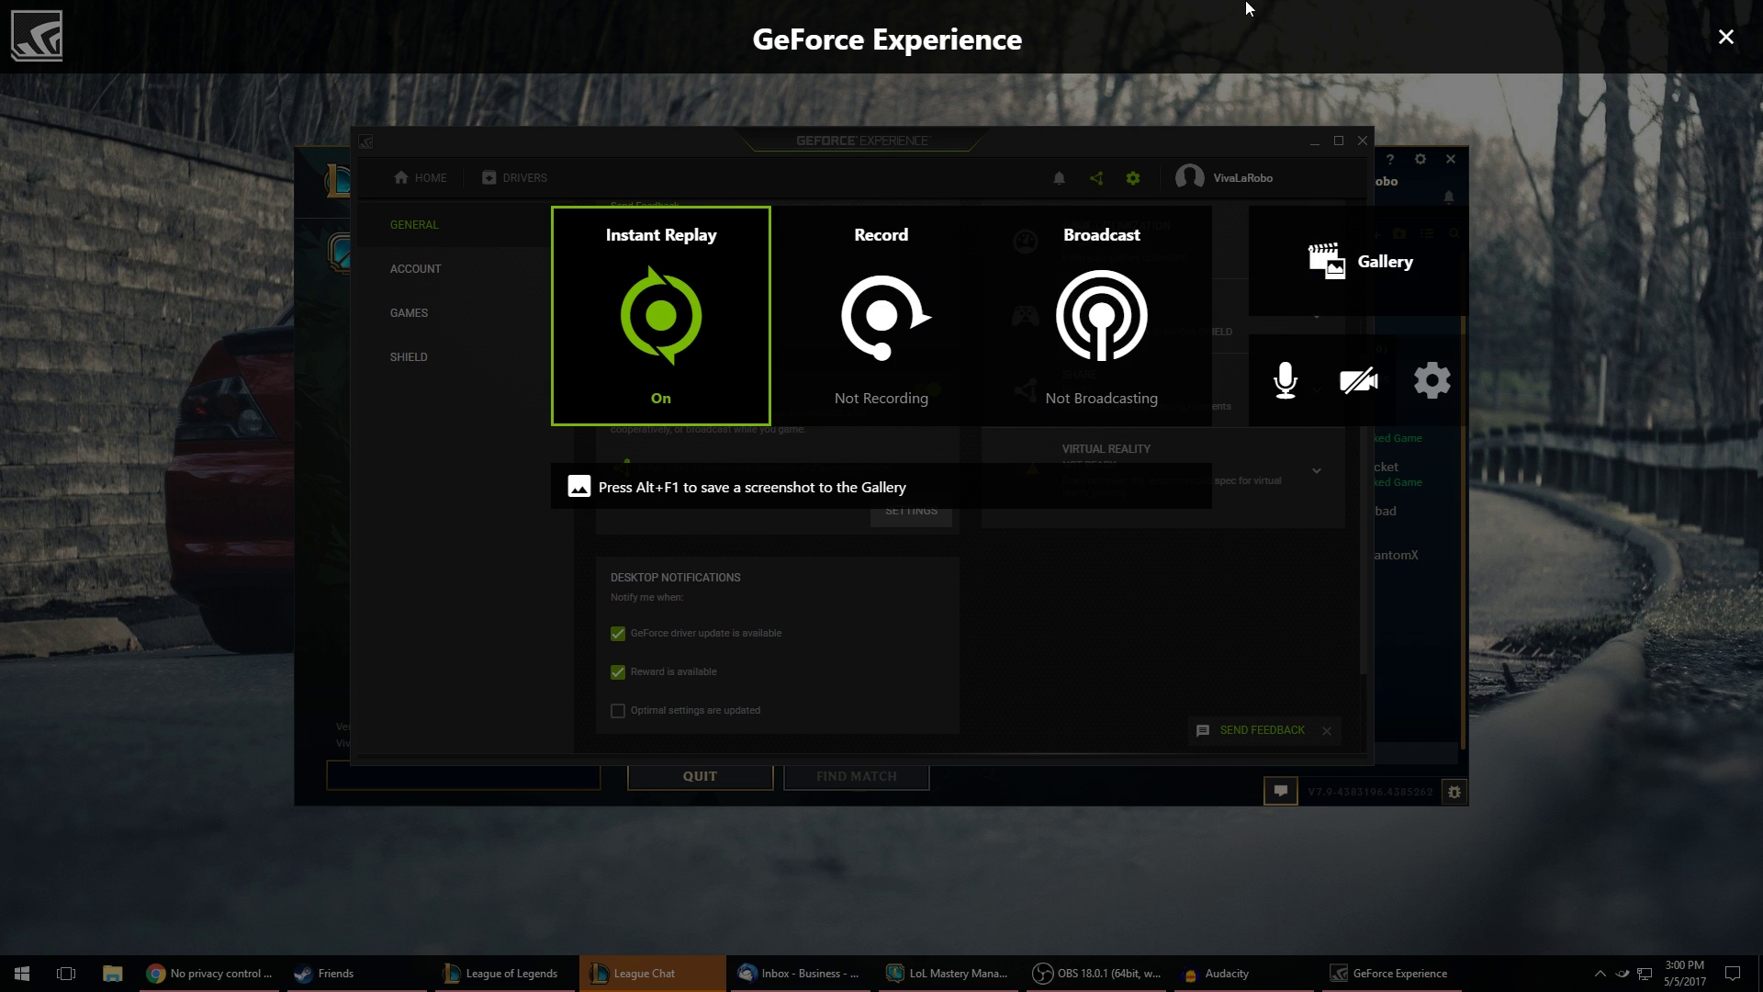
click(1725, 39)
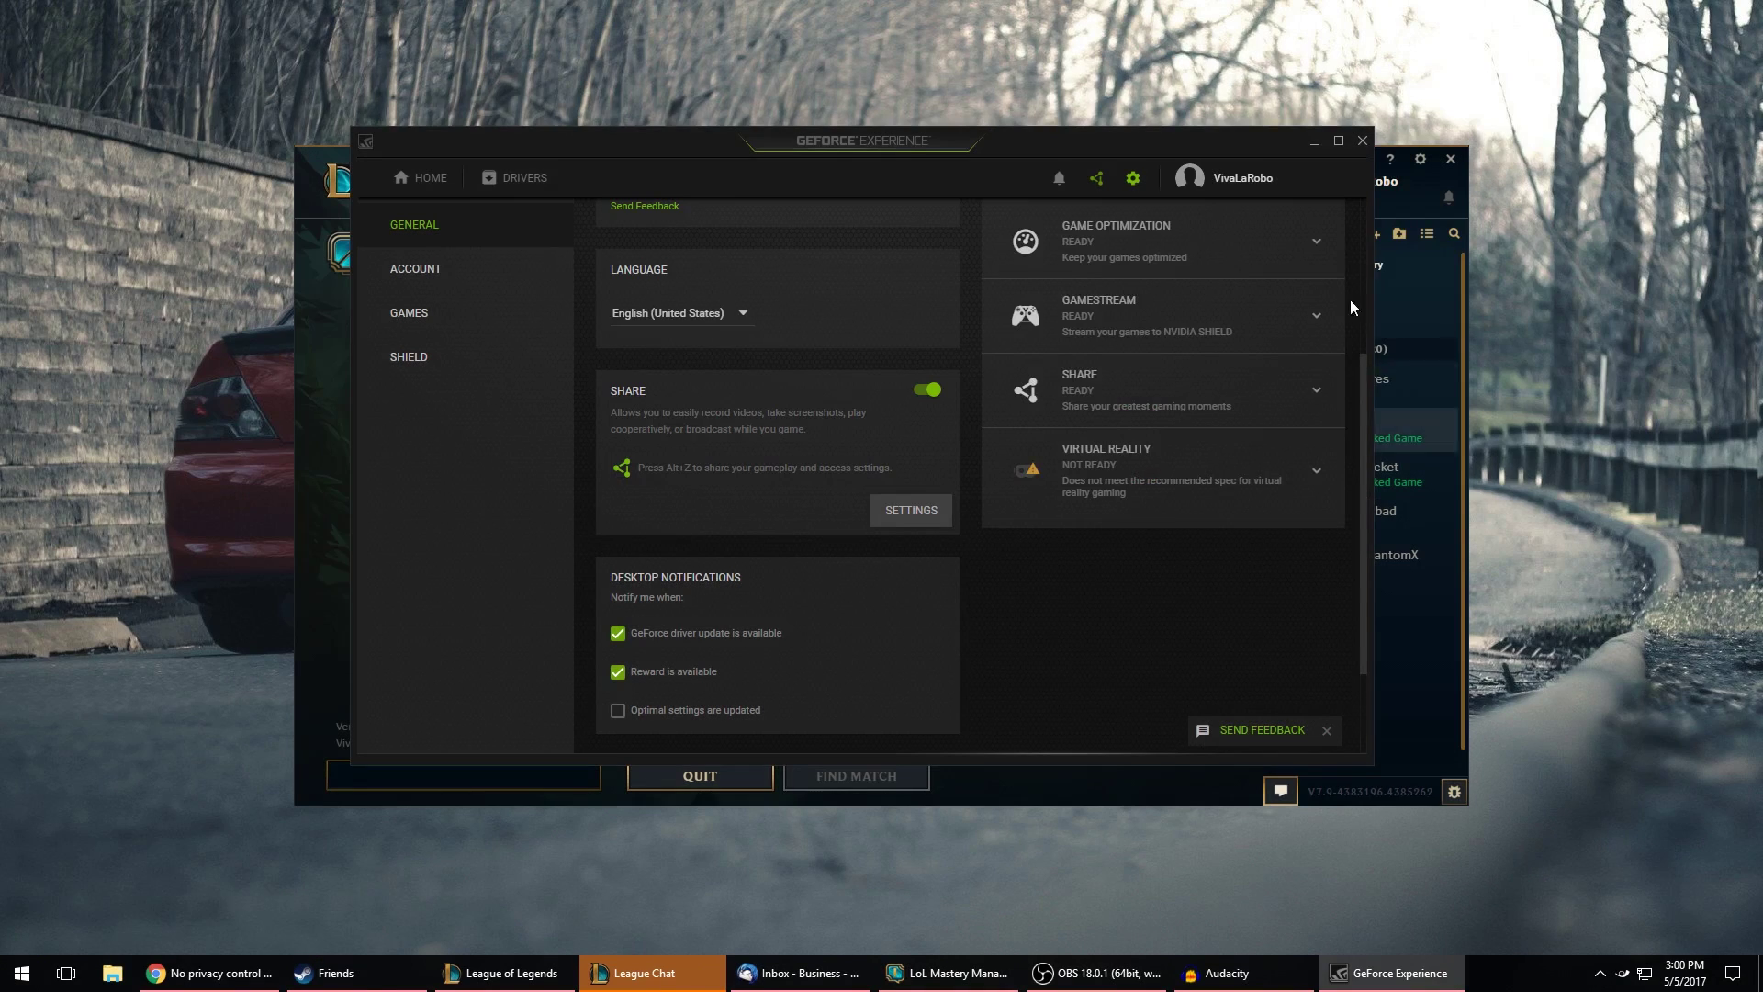
- Minimize GeForce Experience and save the last 13 seconds as a replay clip with Alt+F10
click(1315, 145)
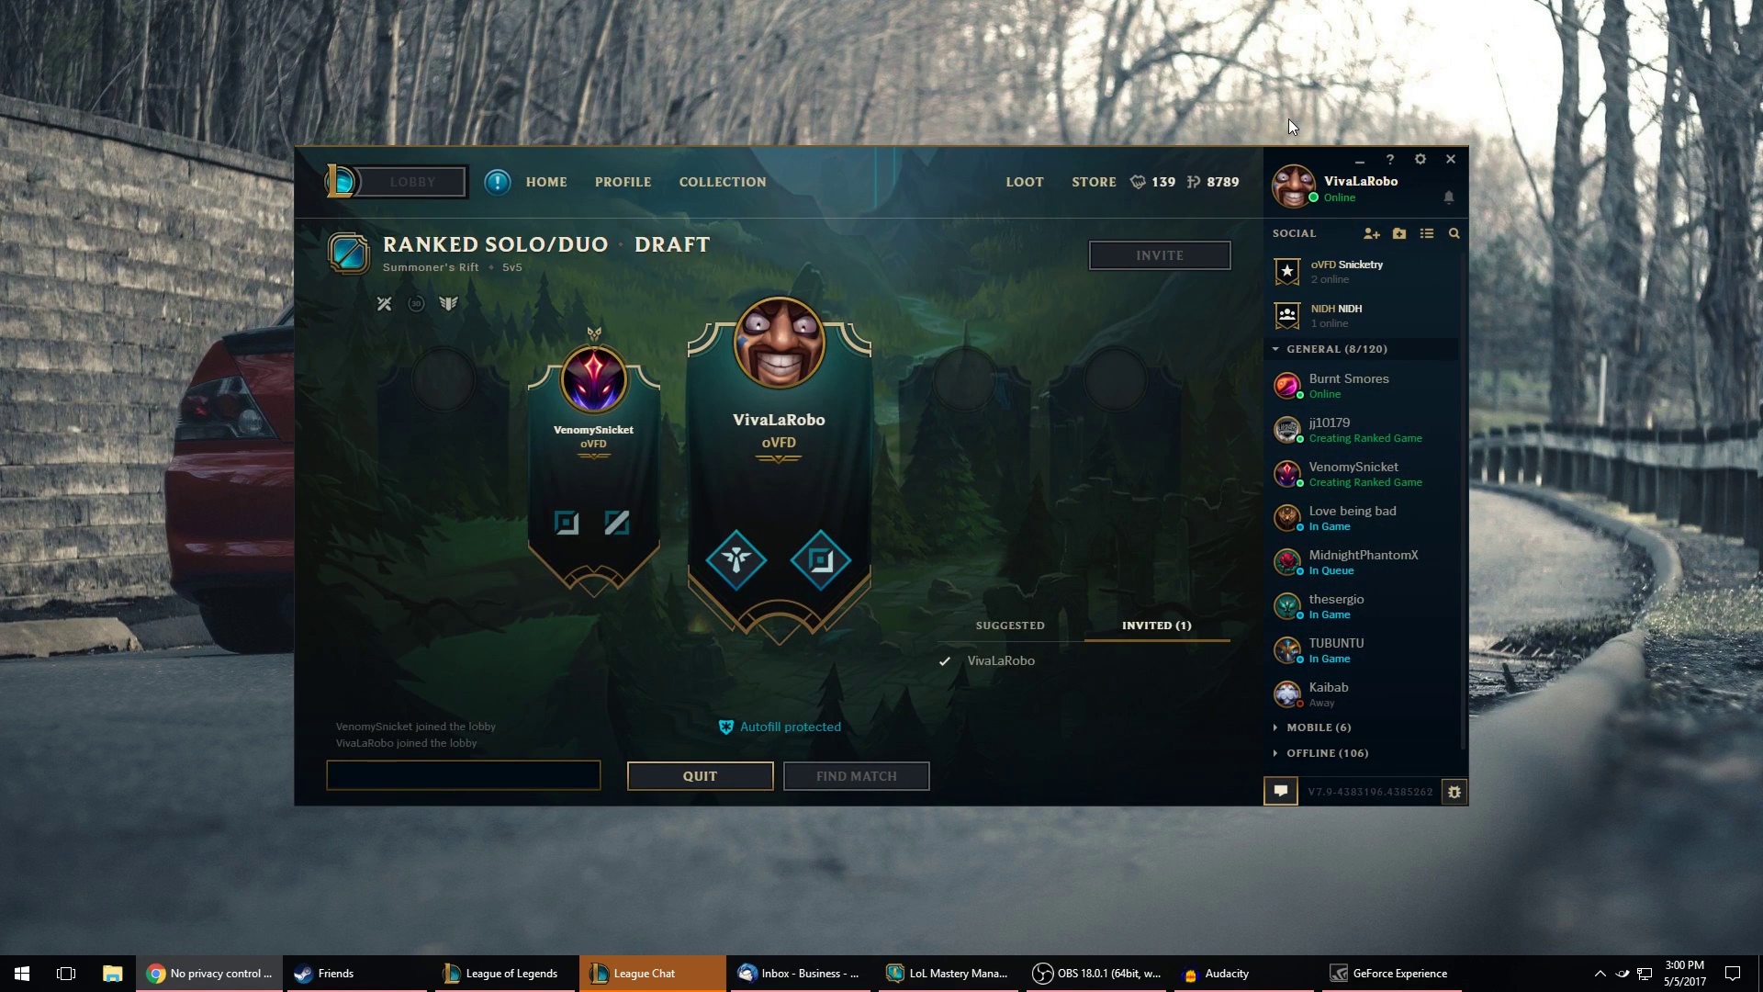
key(alt+F10)
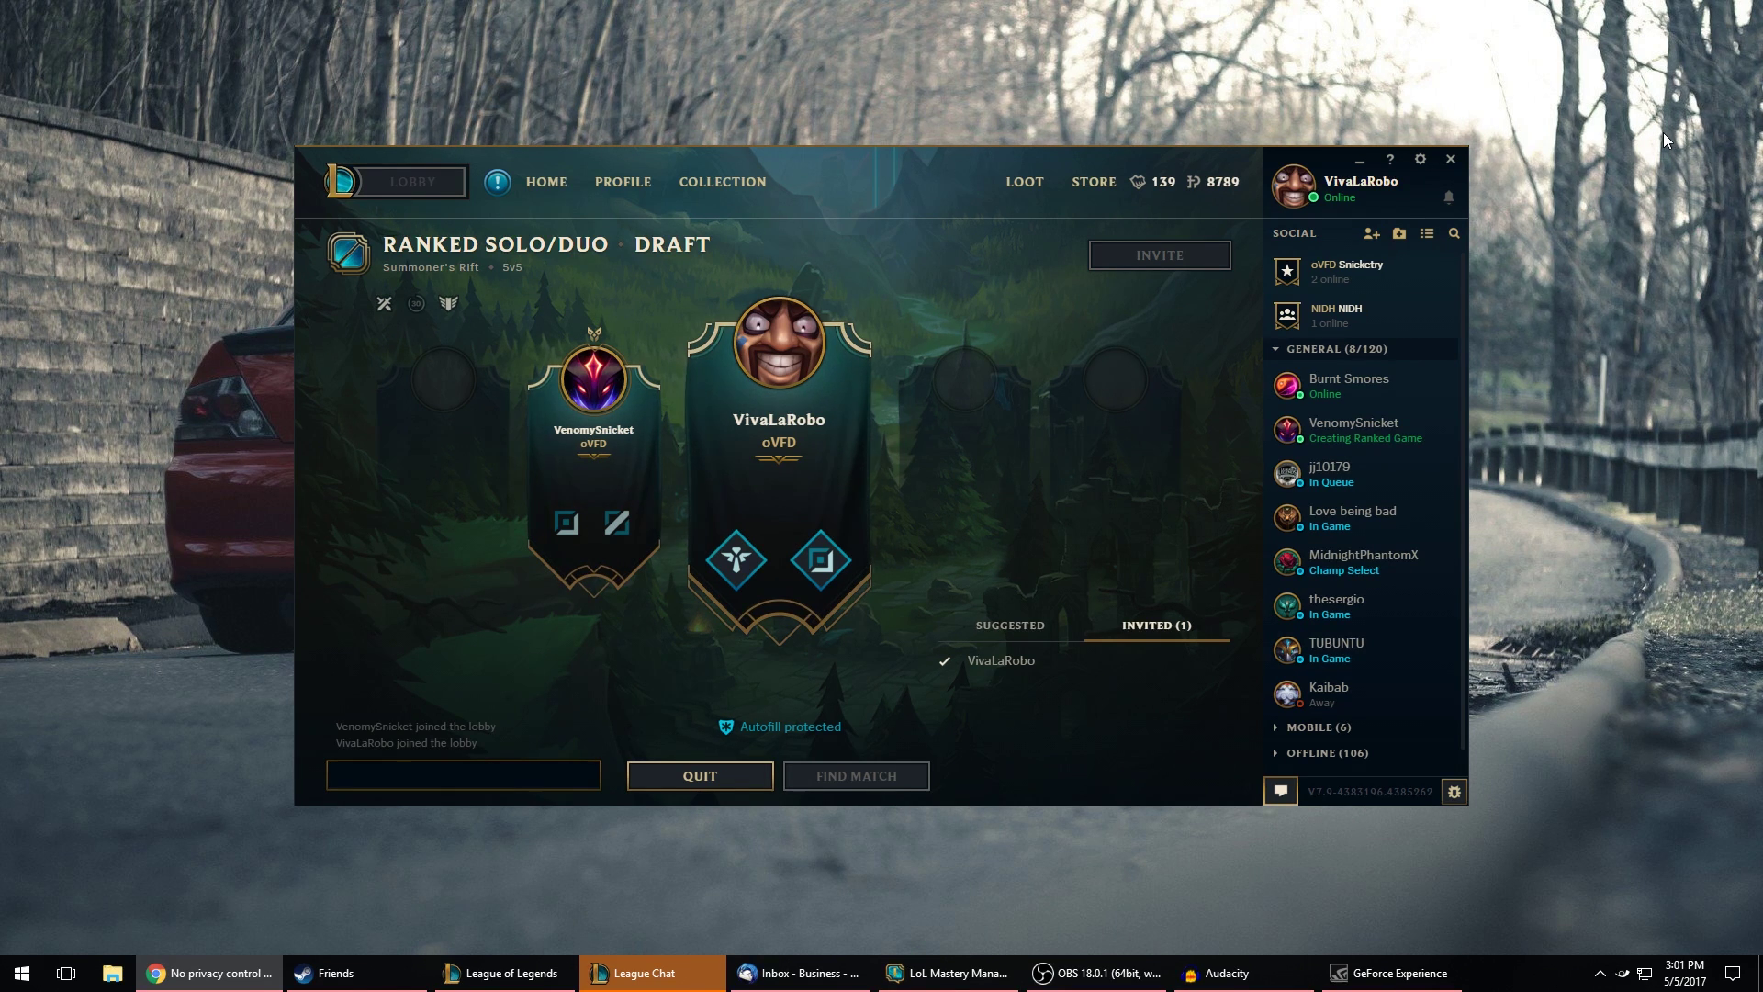
- Bring up the share overlay with Alt+Z and inspect the Instant Replay, Record and Broadcast menus
key(alt+z)
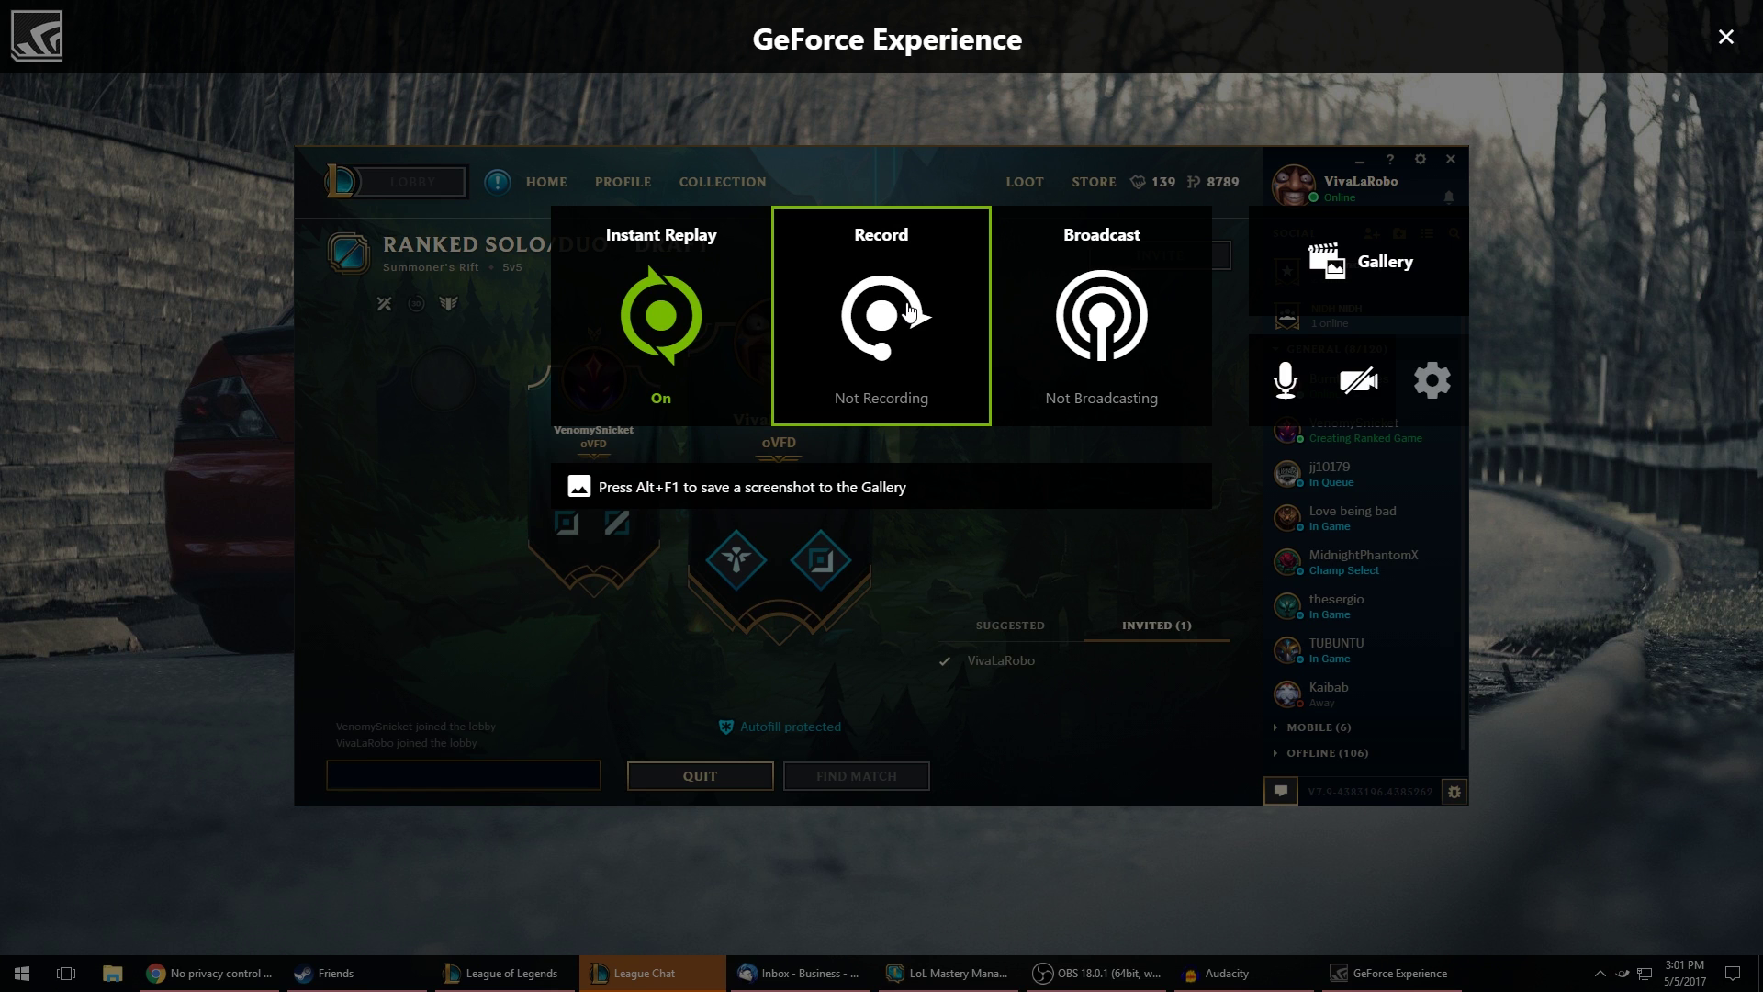
click(724, 317)
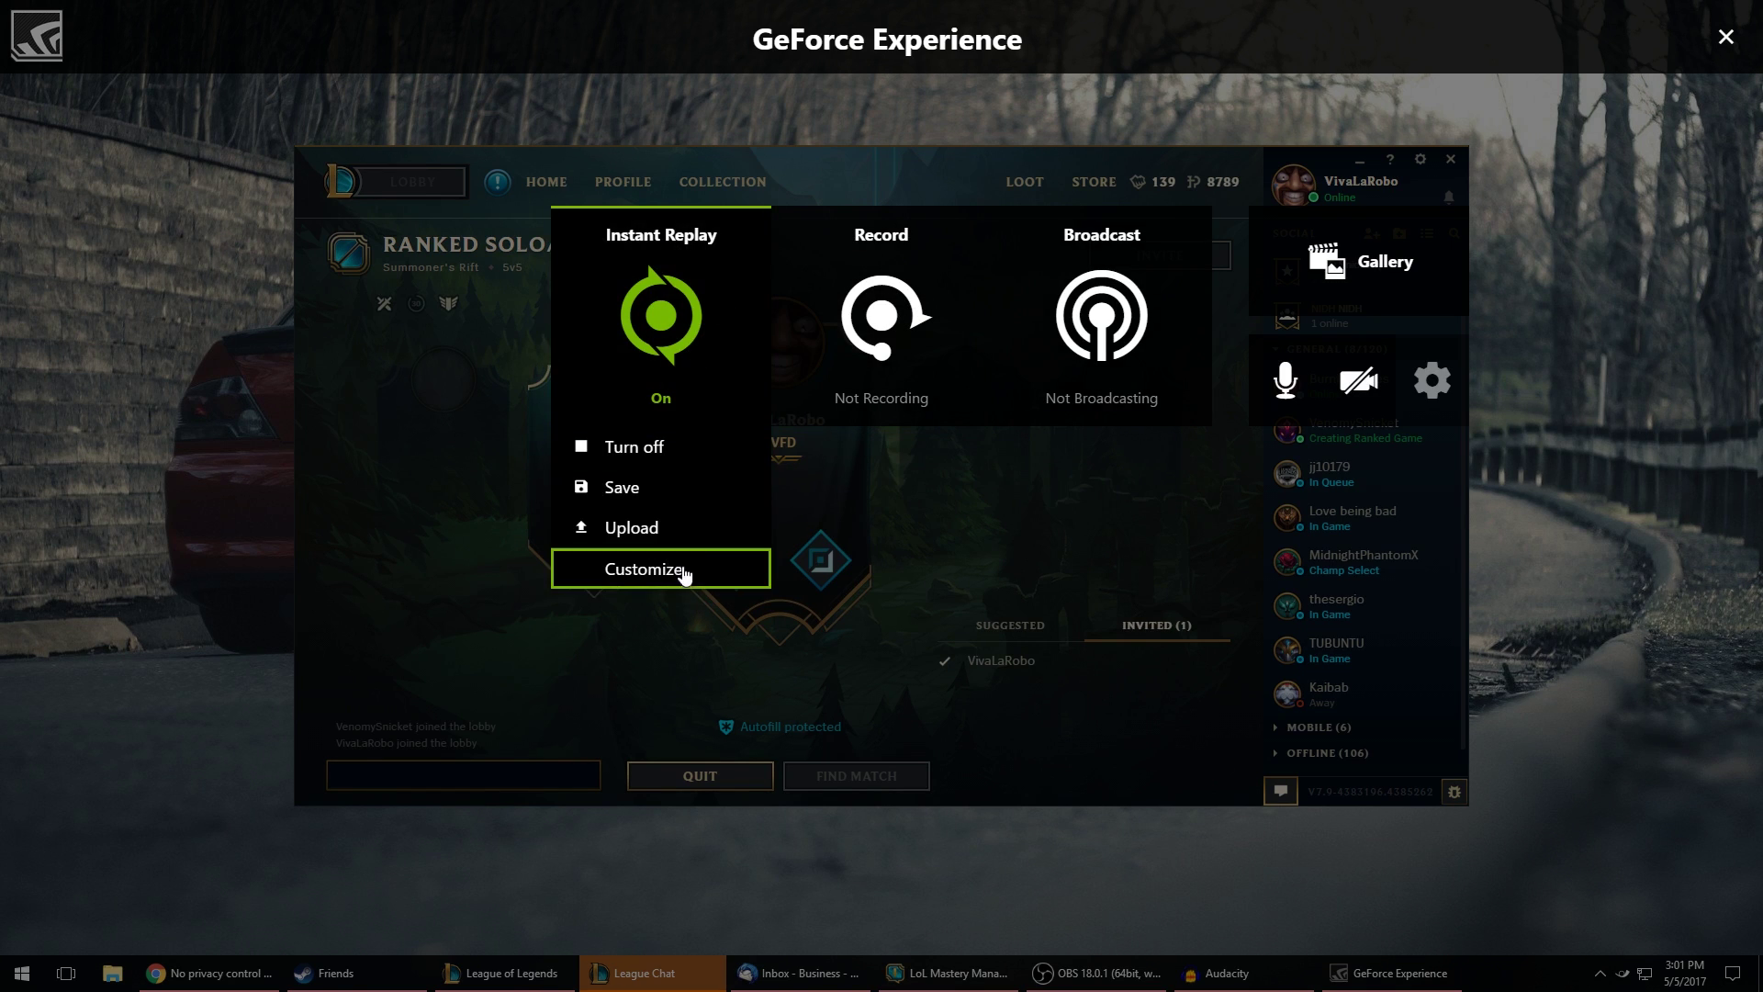
click(808, 413)
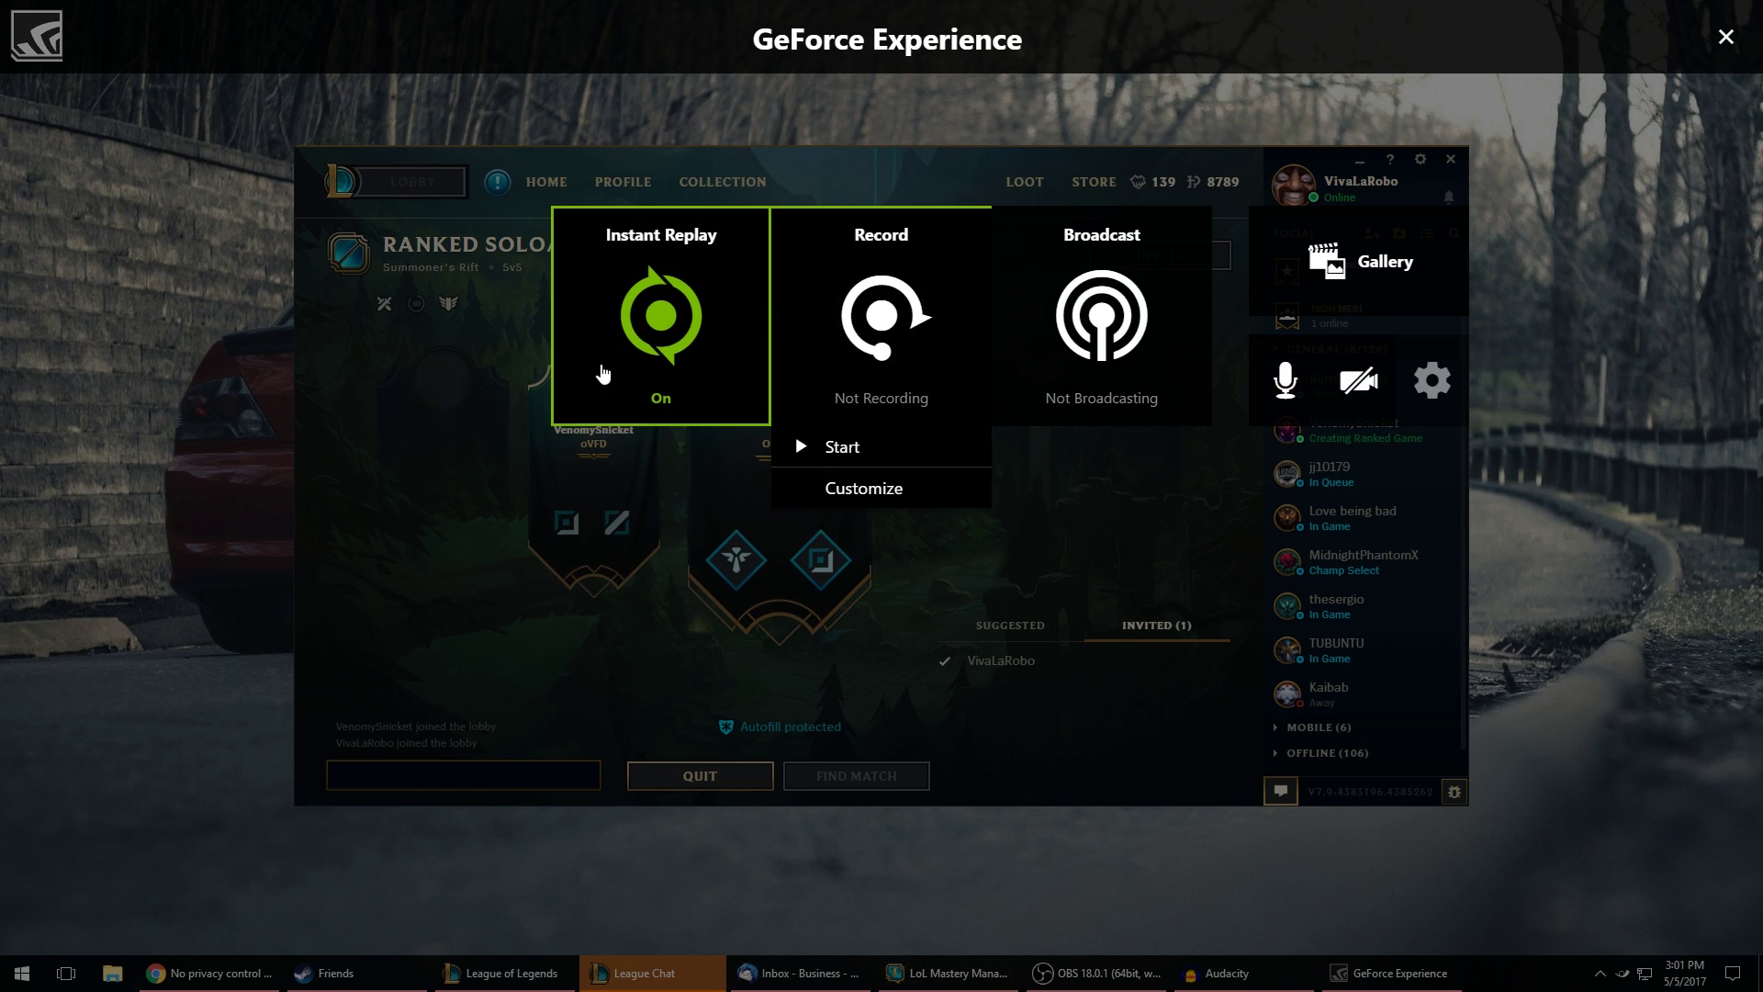
click(1019, 395)
click(982, 397)
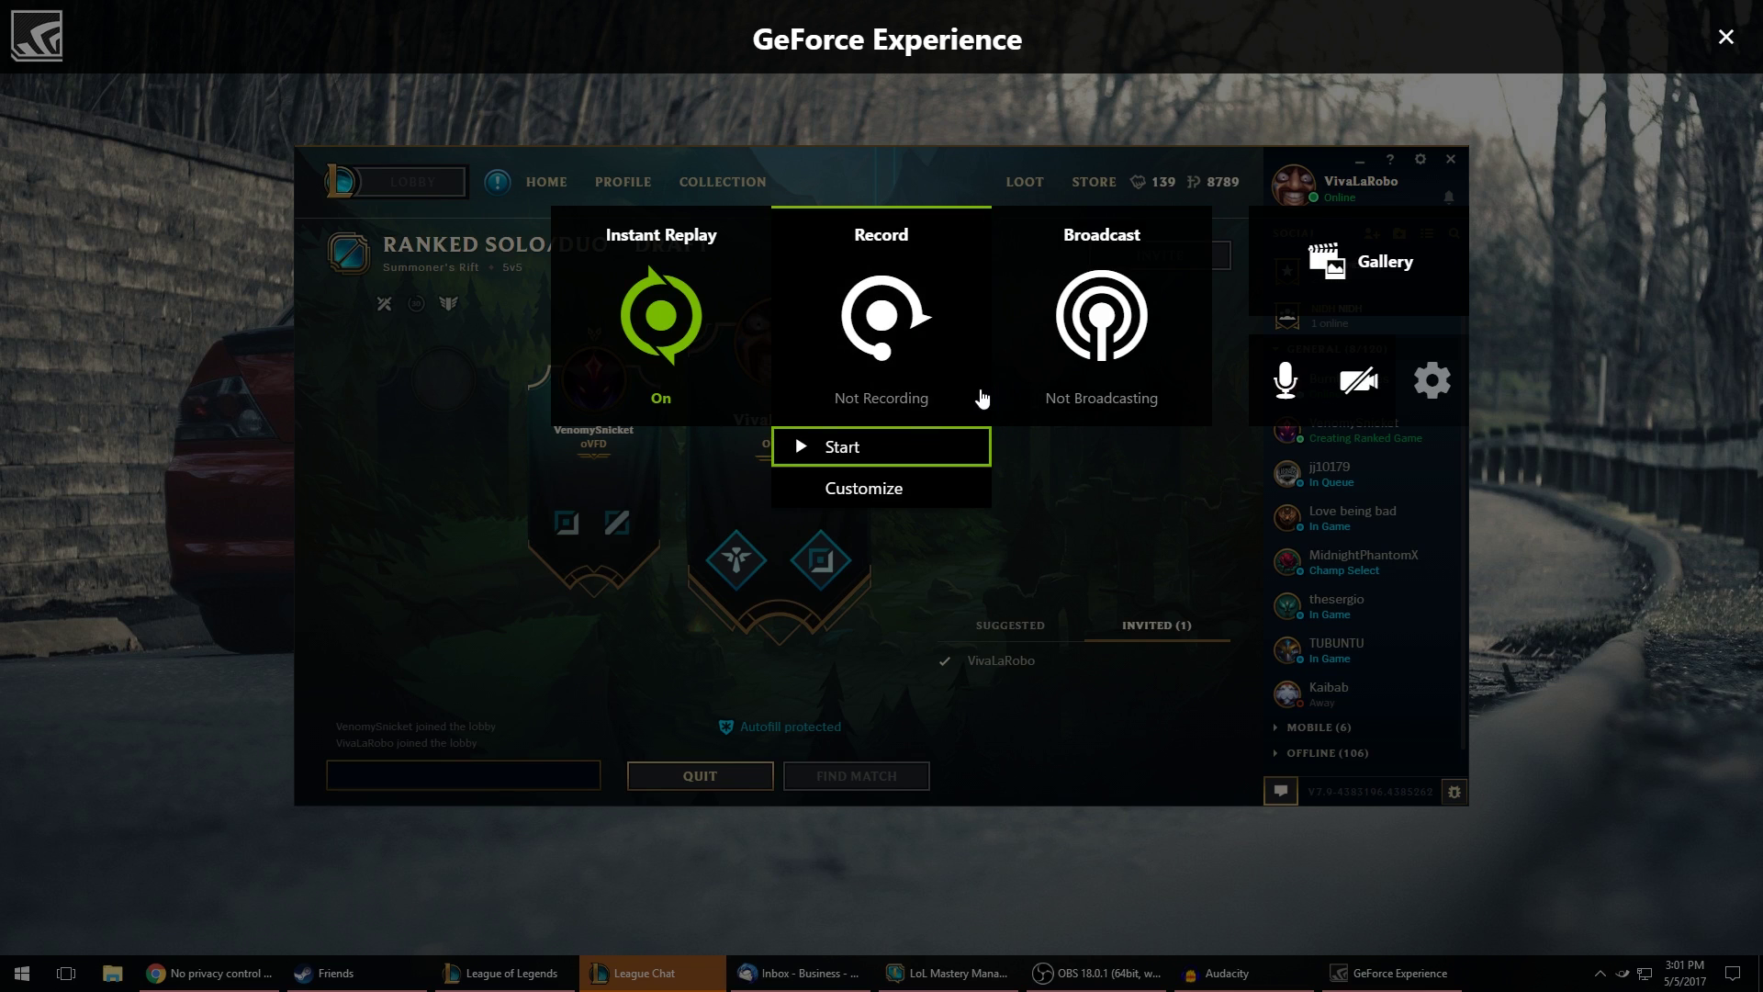
click(598, 397)
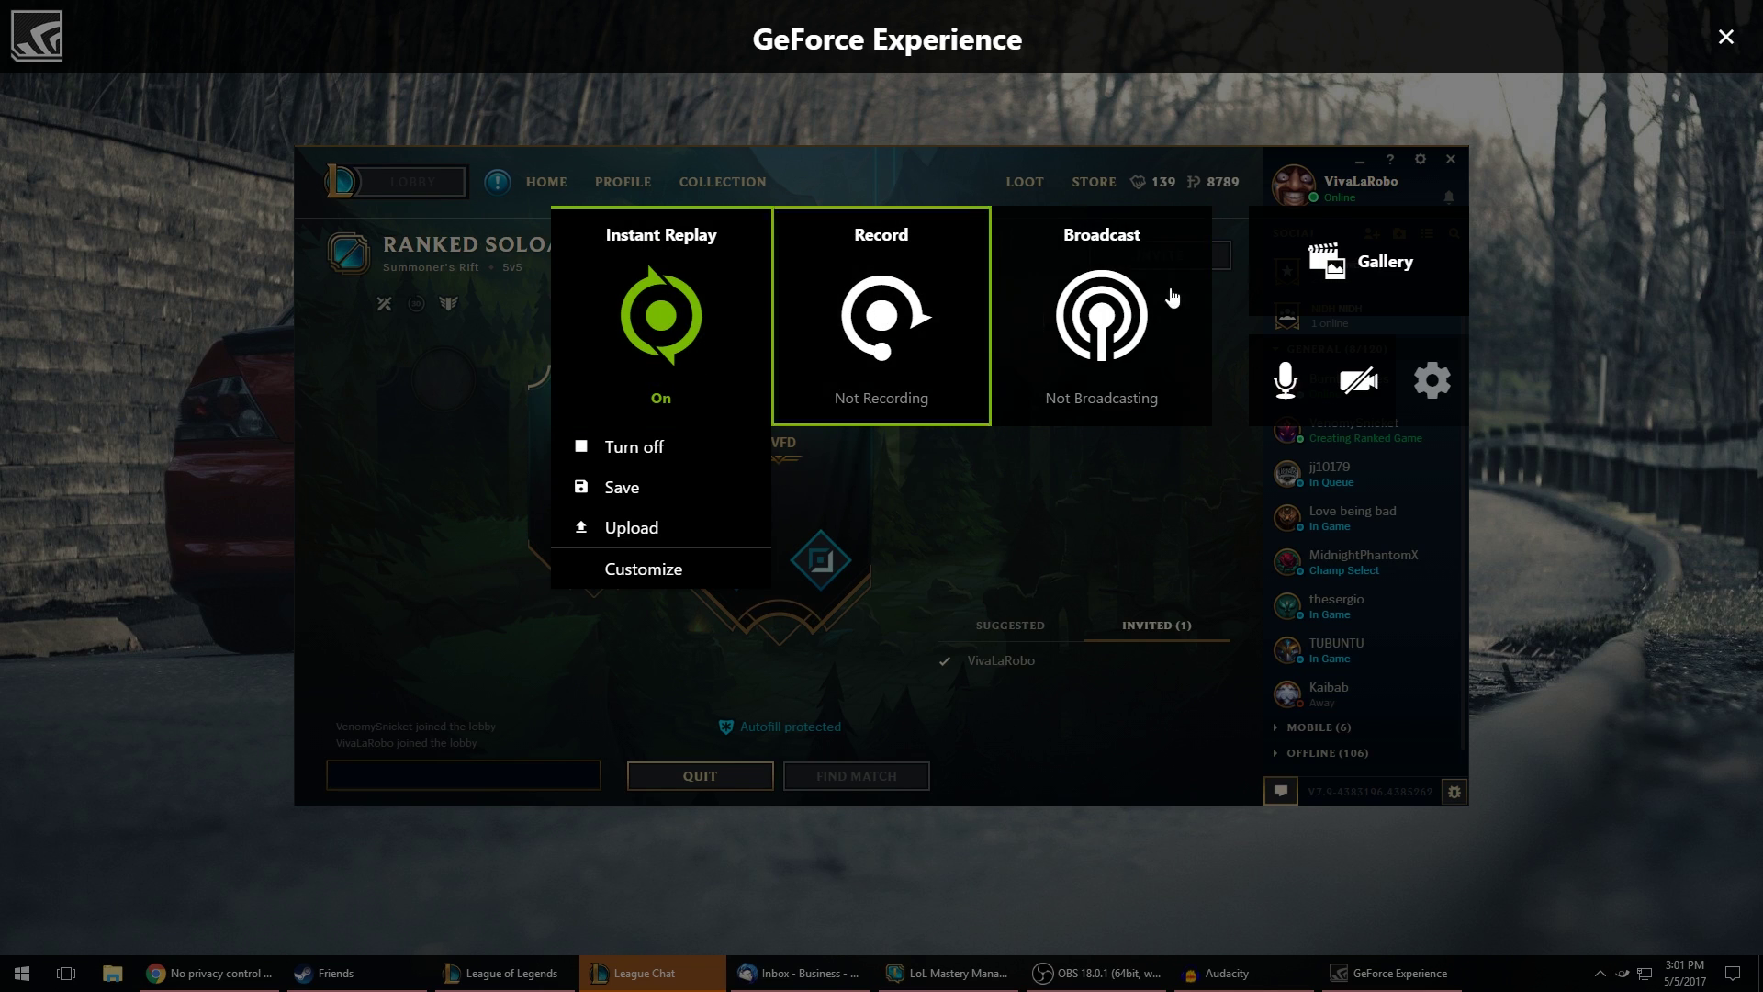
click(1109, 292)
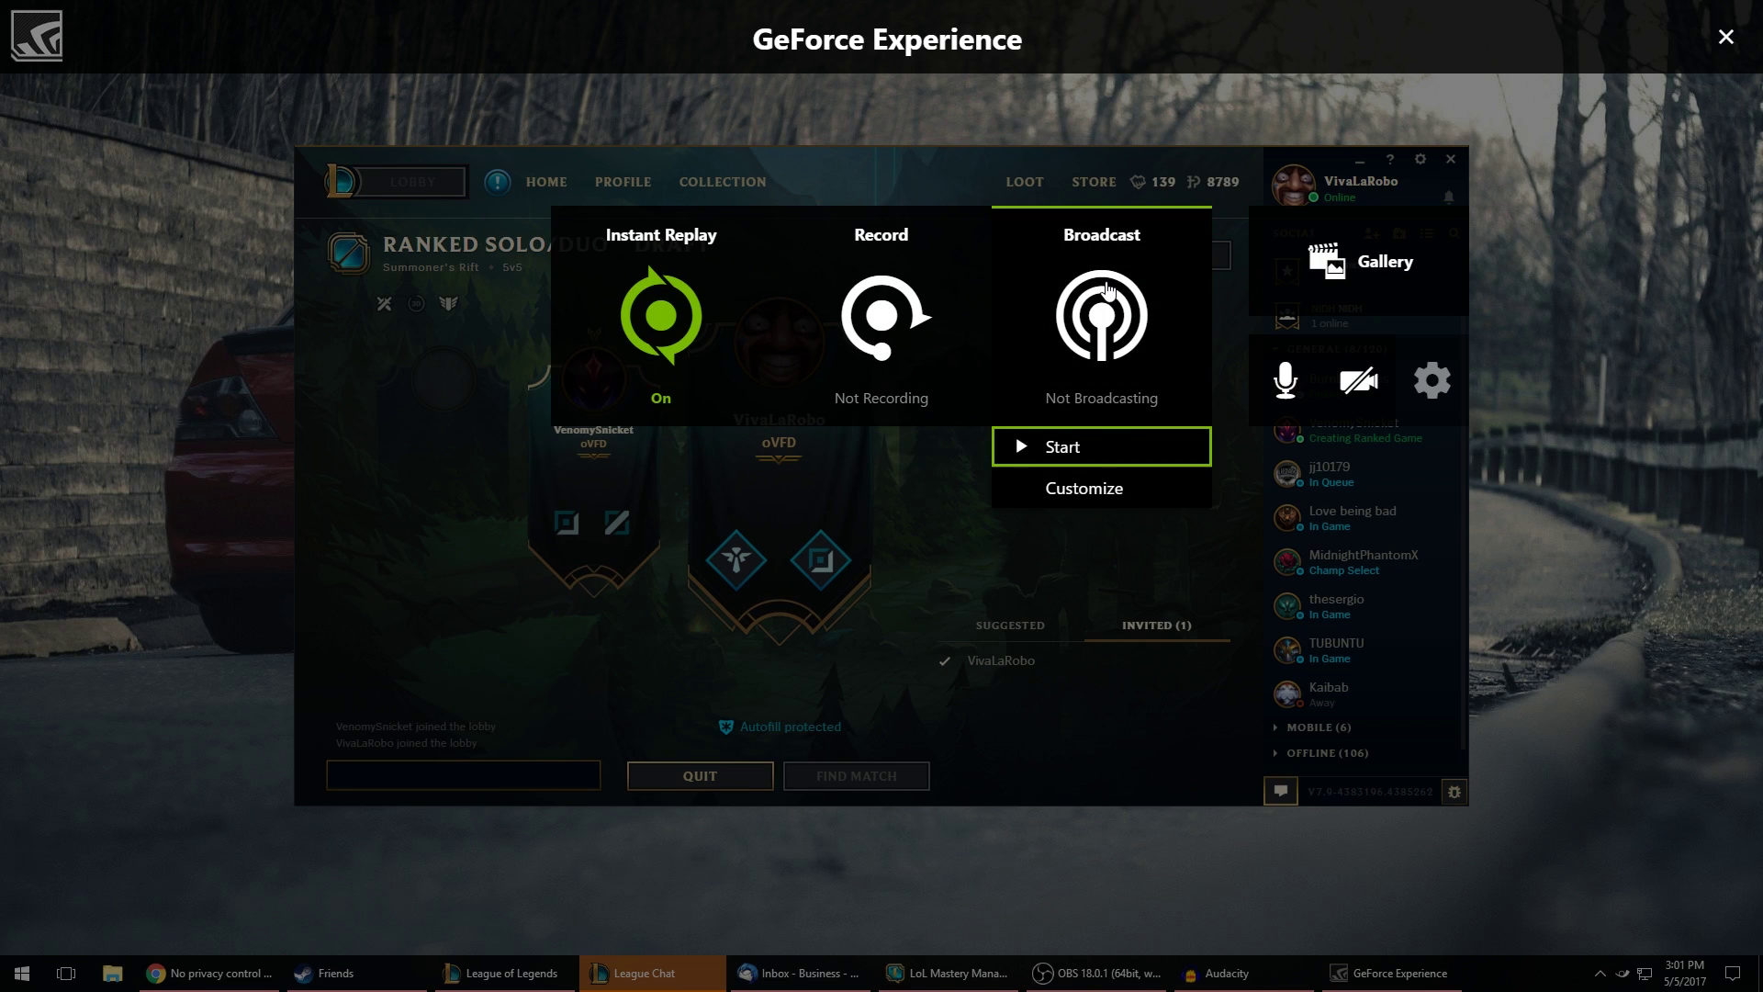
click(1108, 292)
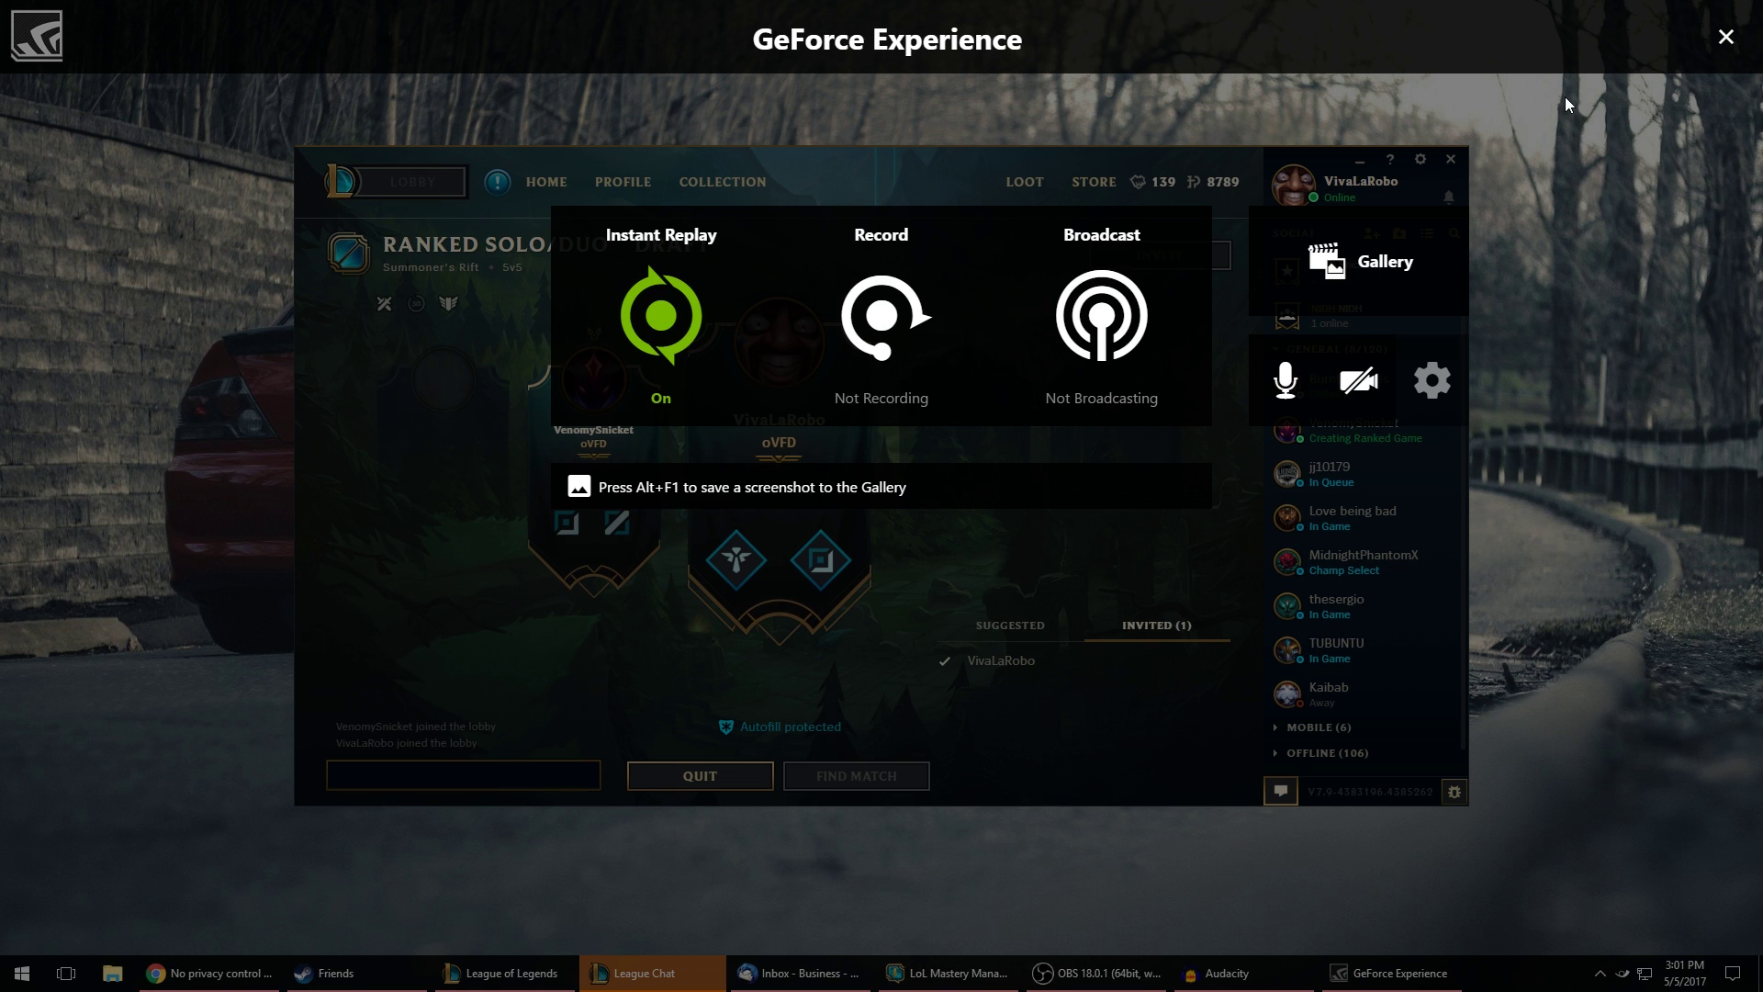
- Close the share overlay and look through the Grand Theft Auto V optimization page in GeForce Experience
click(1726, 41)
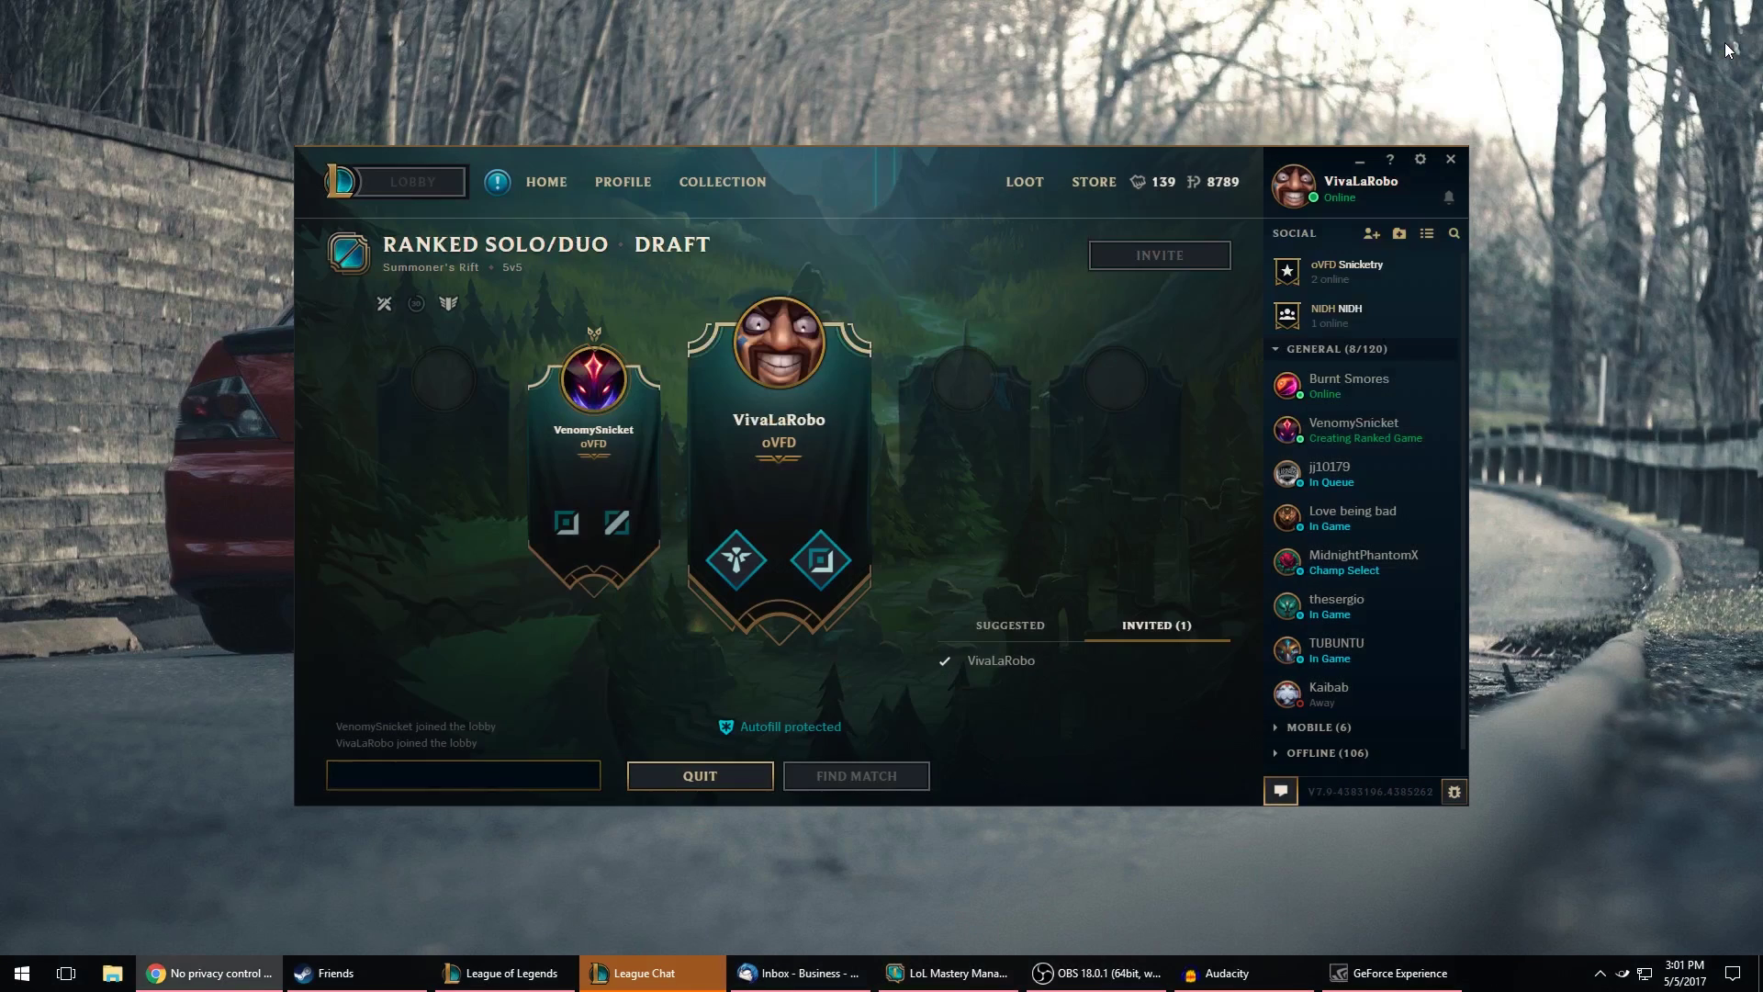
click(1391, 973)
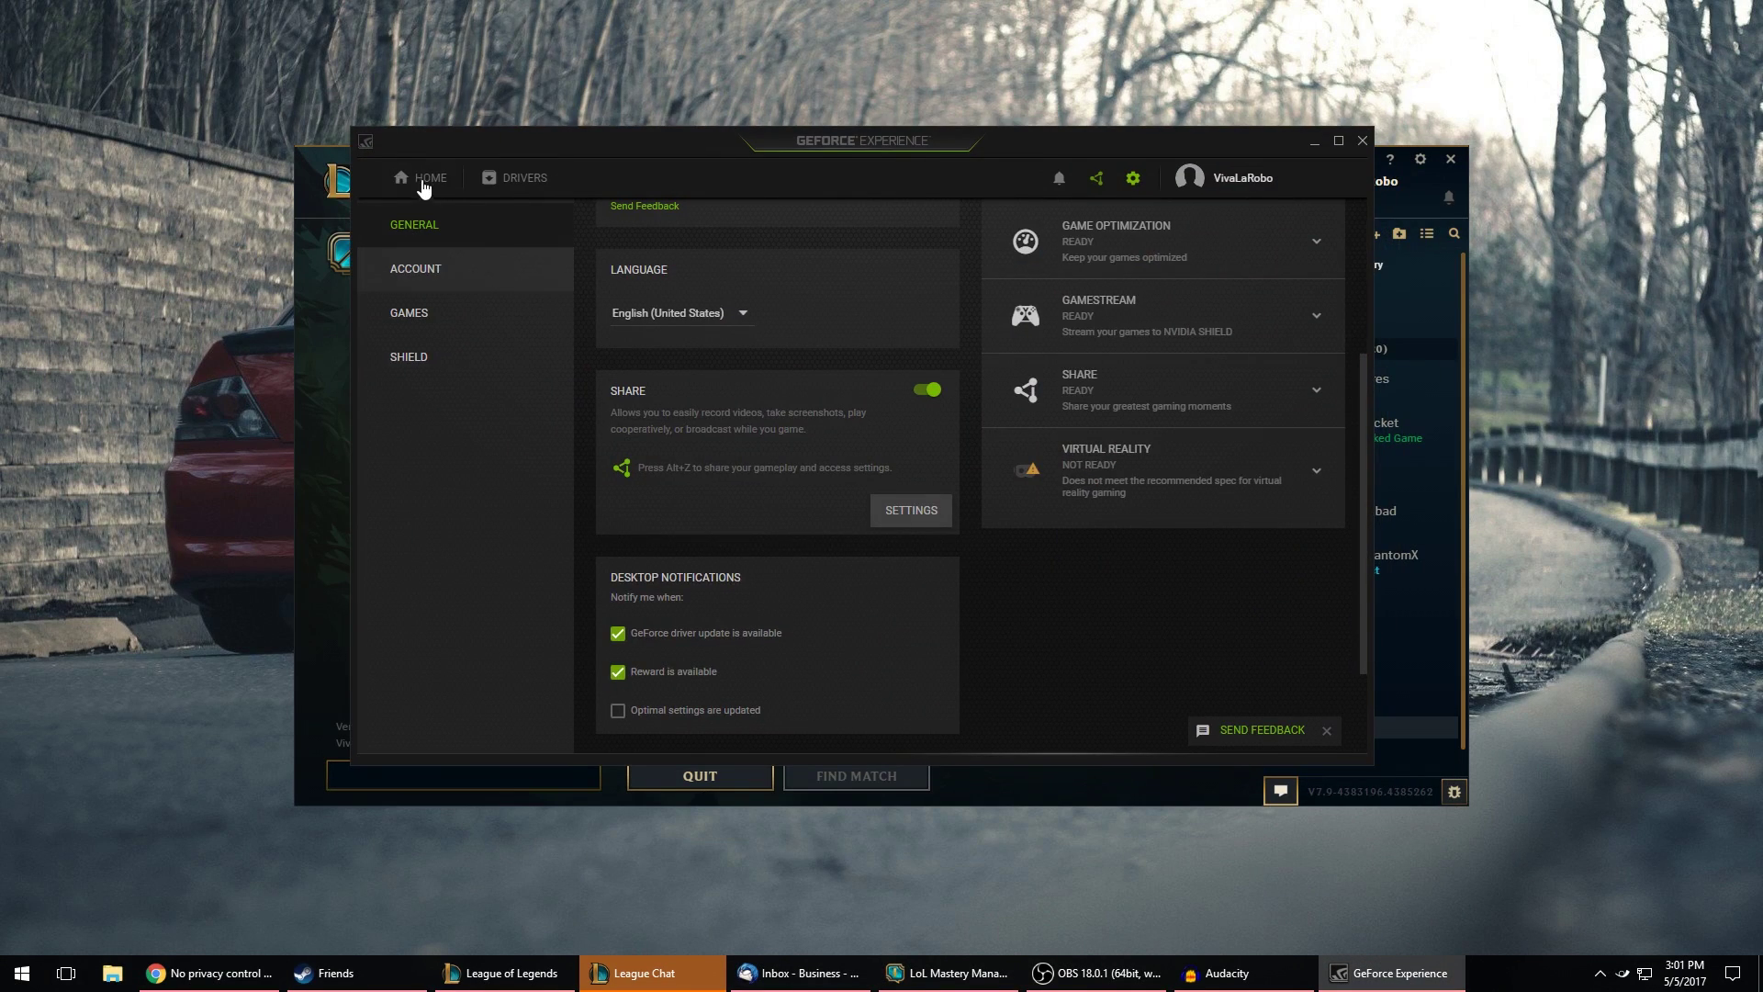
click(423, 183)
click(871, 402)
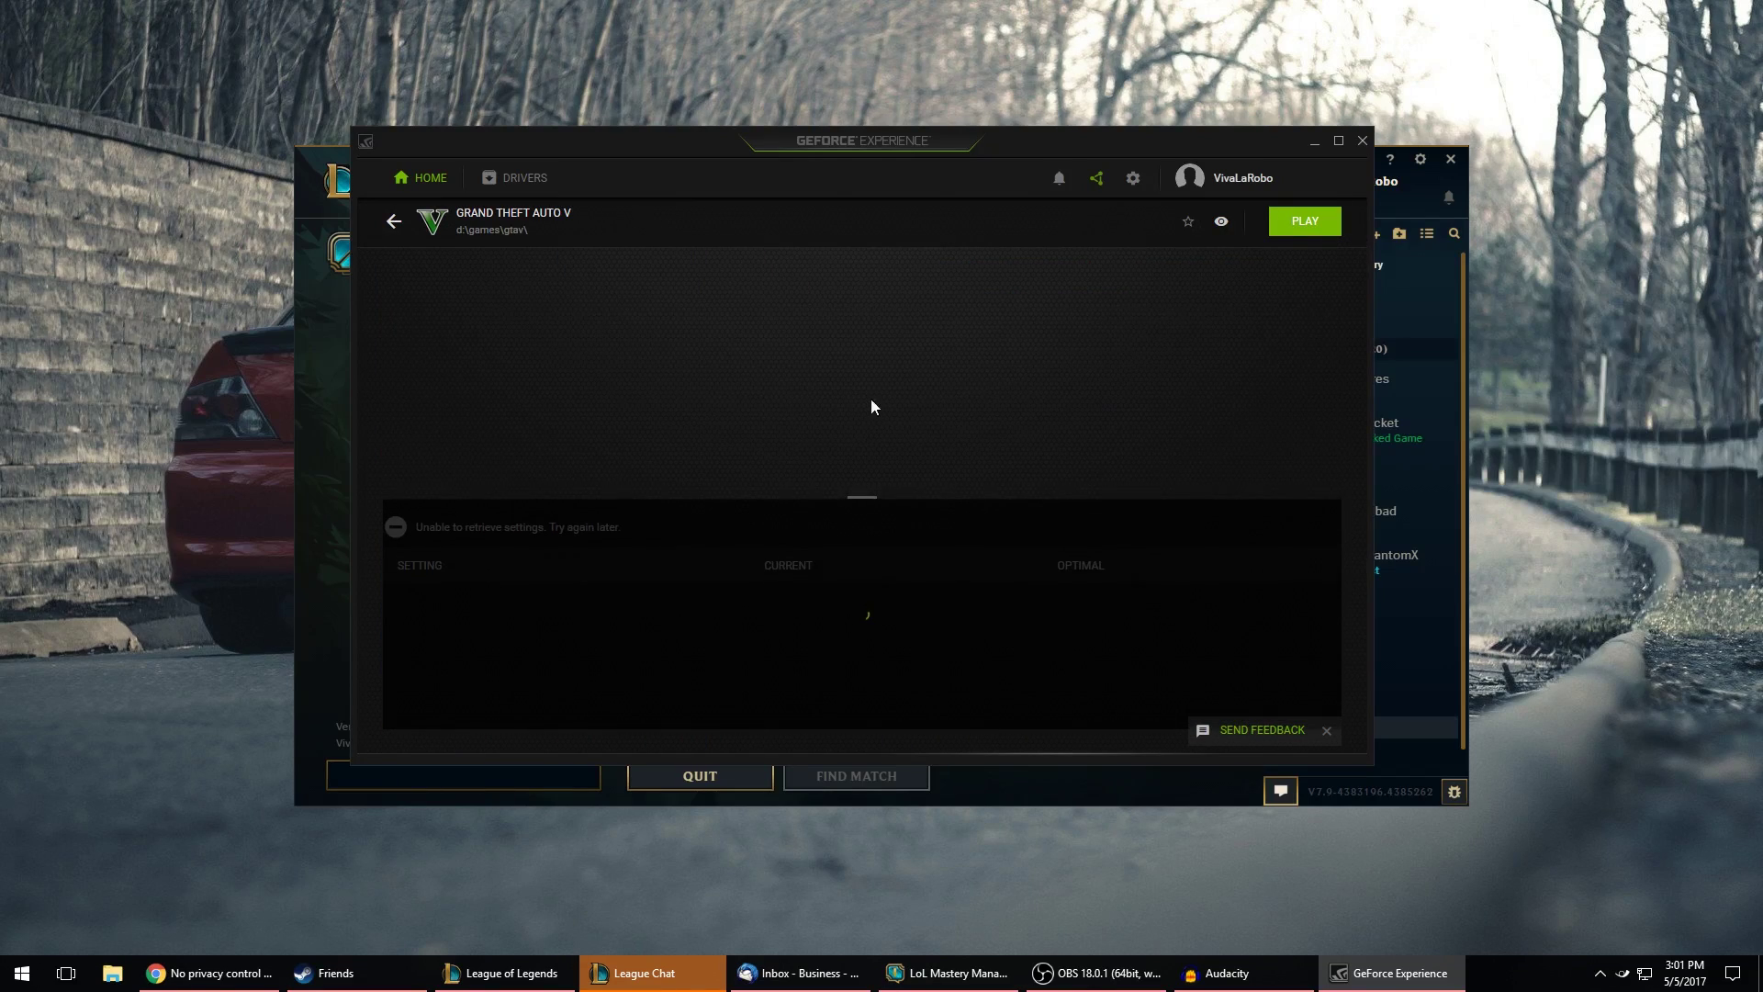
scroll(1001, 597, down, 2)
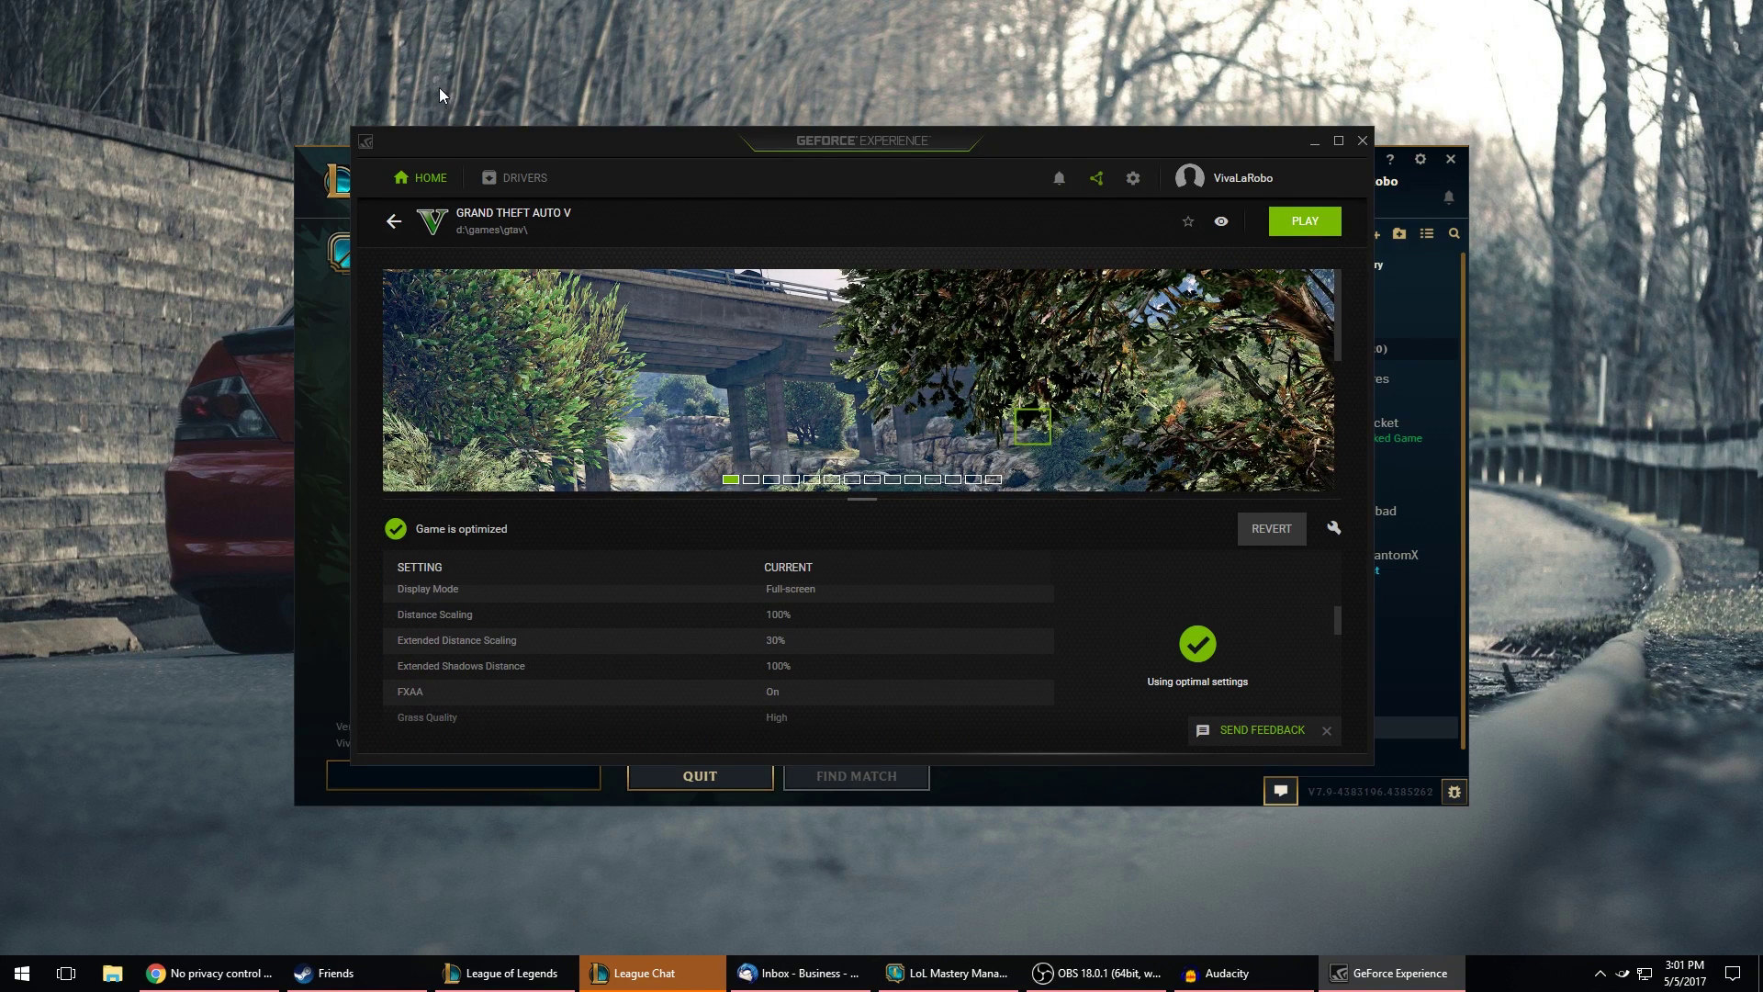
- Return to the games list, view the general settings, then minimize GeForce Experience to the League lobby
click(395, 222)
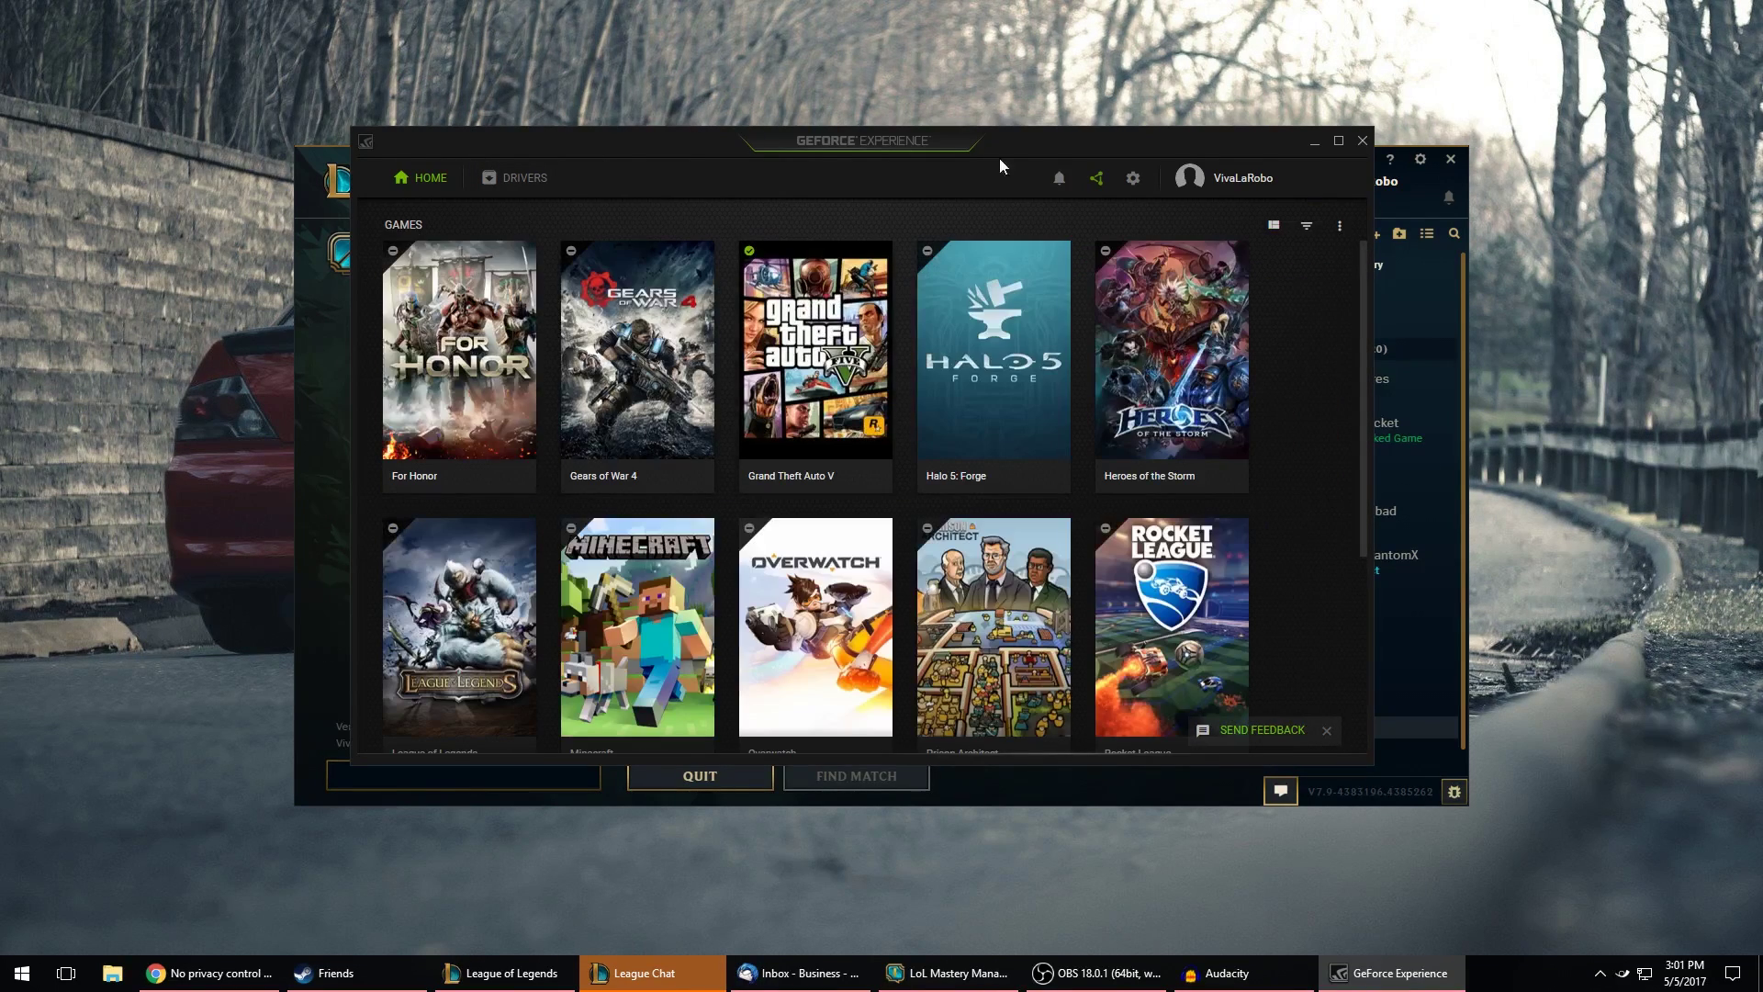
click(1133, 179)
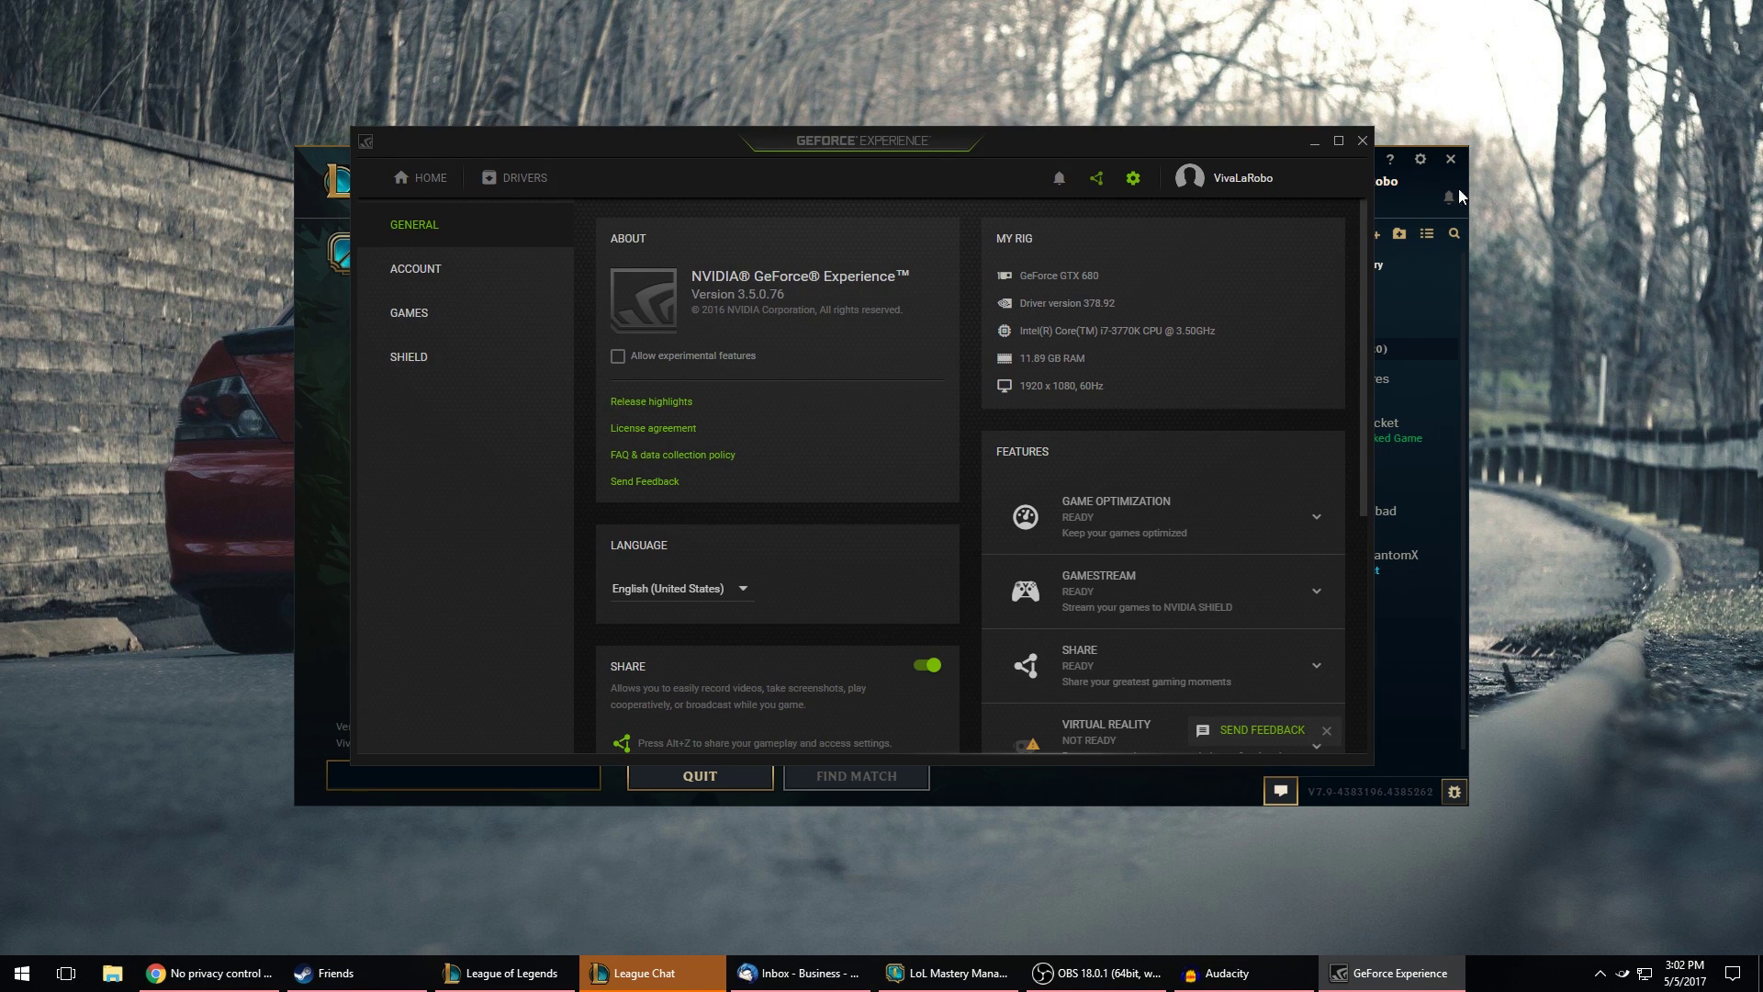
click(1314, 144)
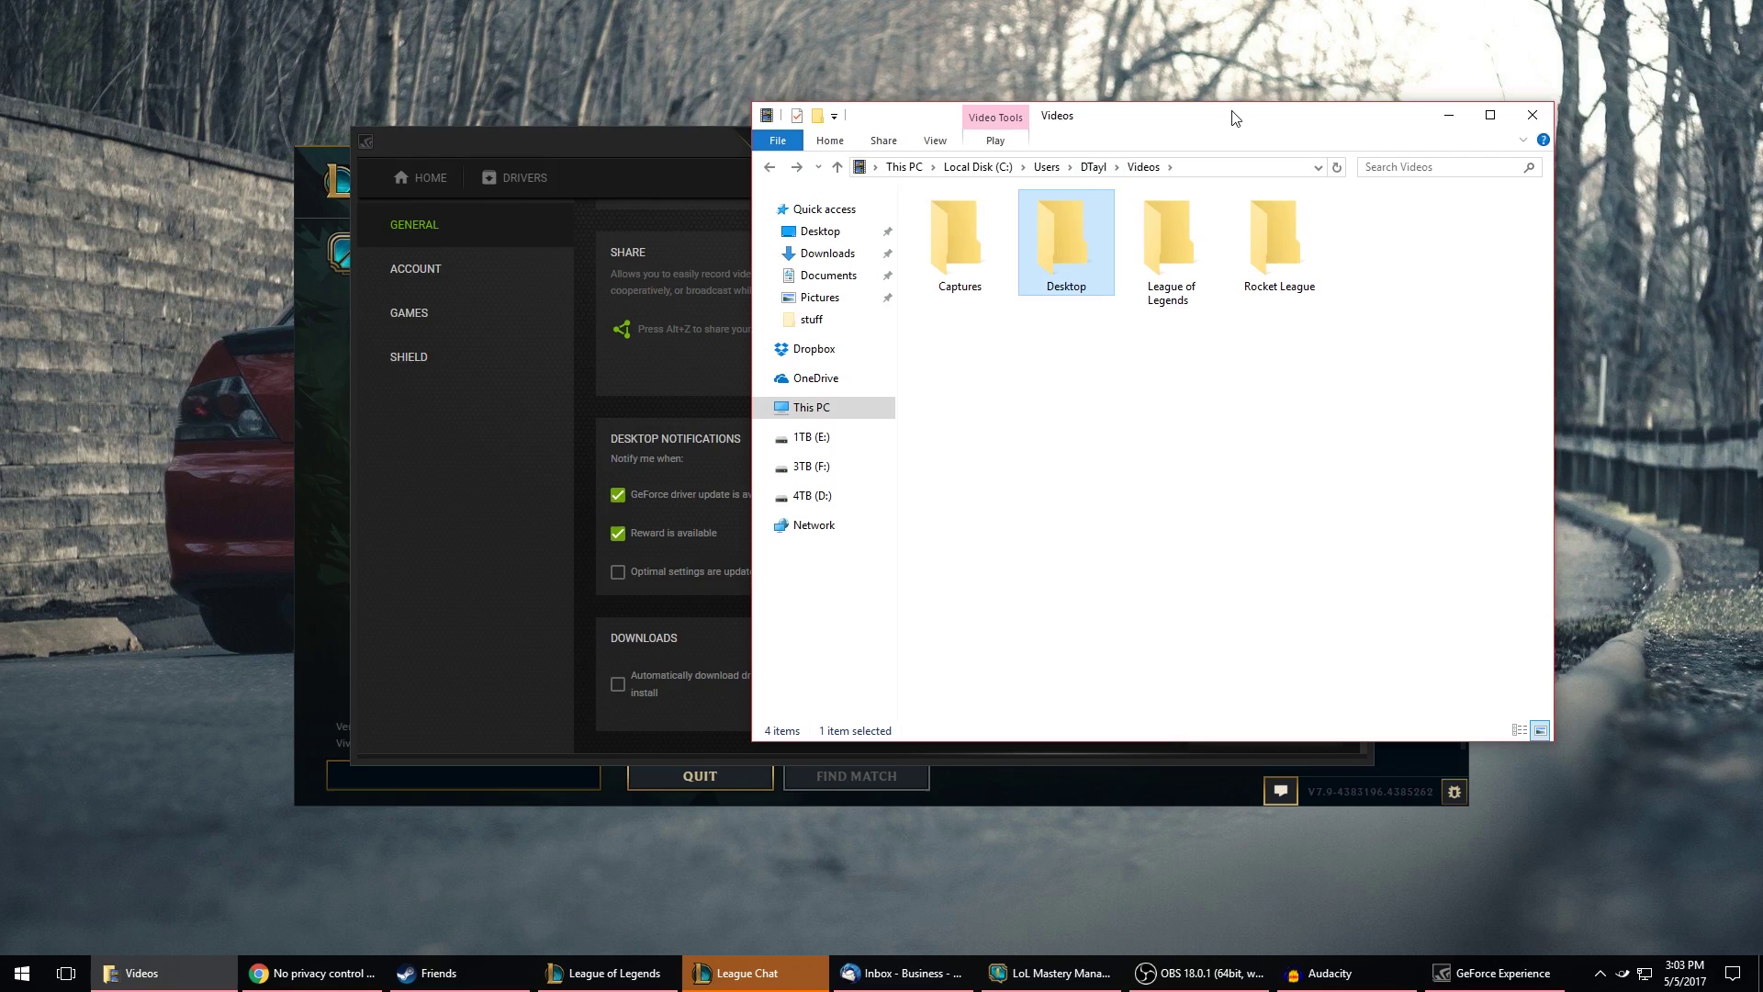
- Shift the Explorer window left and open the Videos\Desktop folder holding the saved clip
drag(1232, 112, 1012, 112)
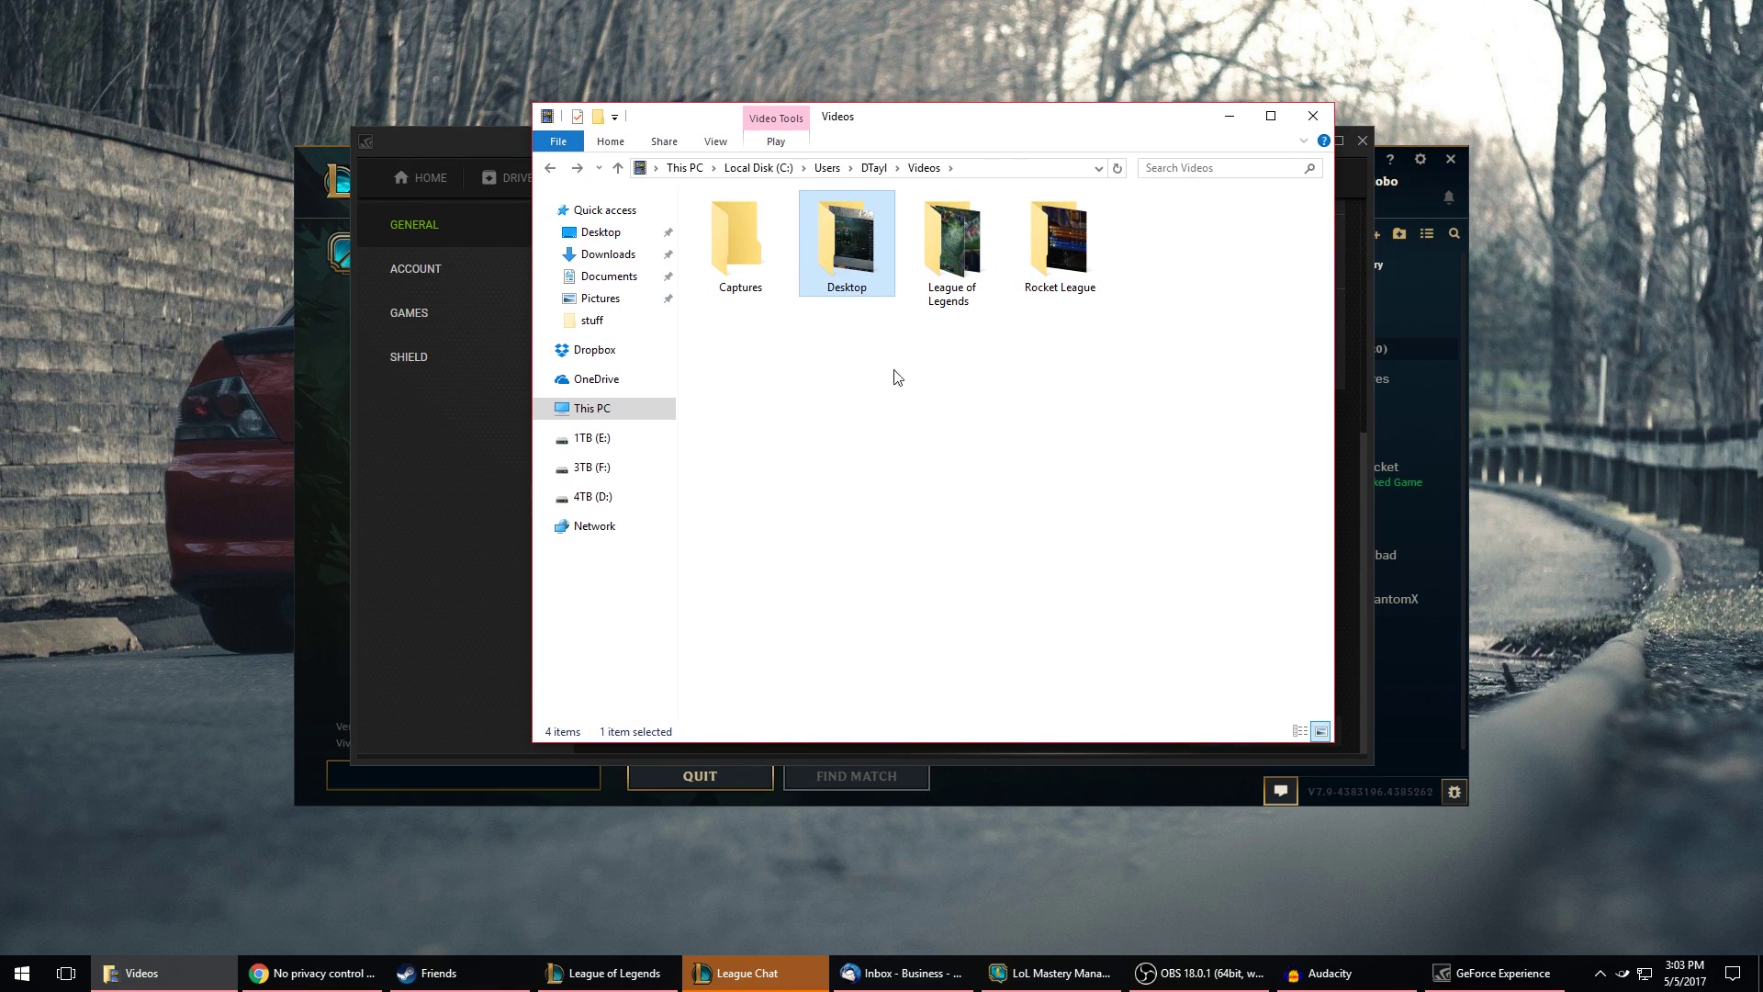
click(973, 450)
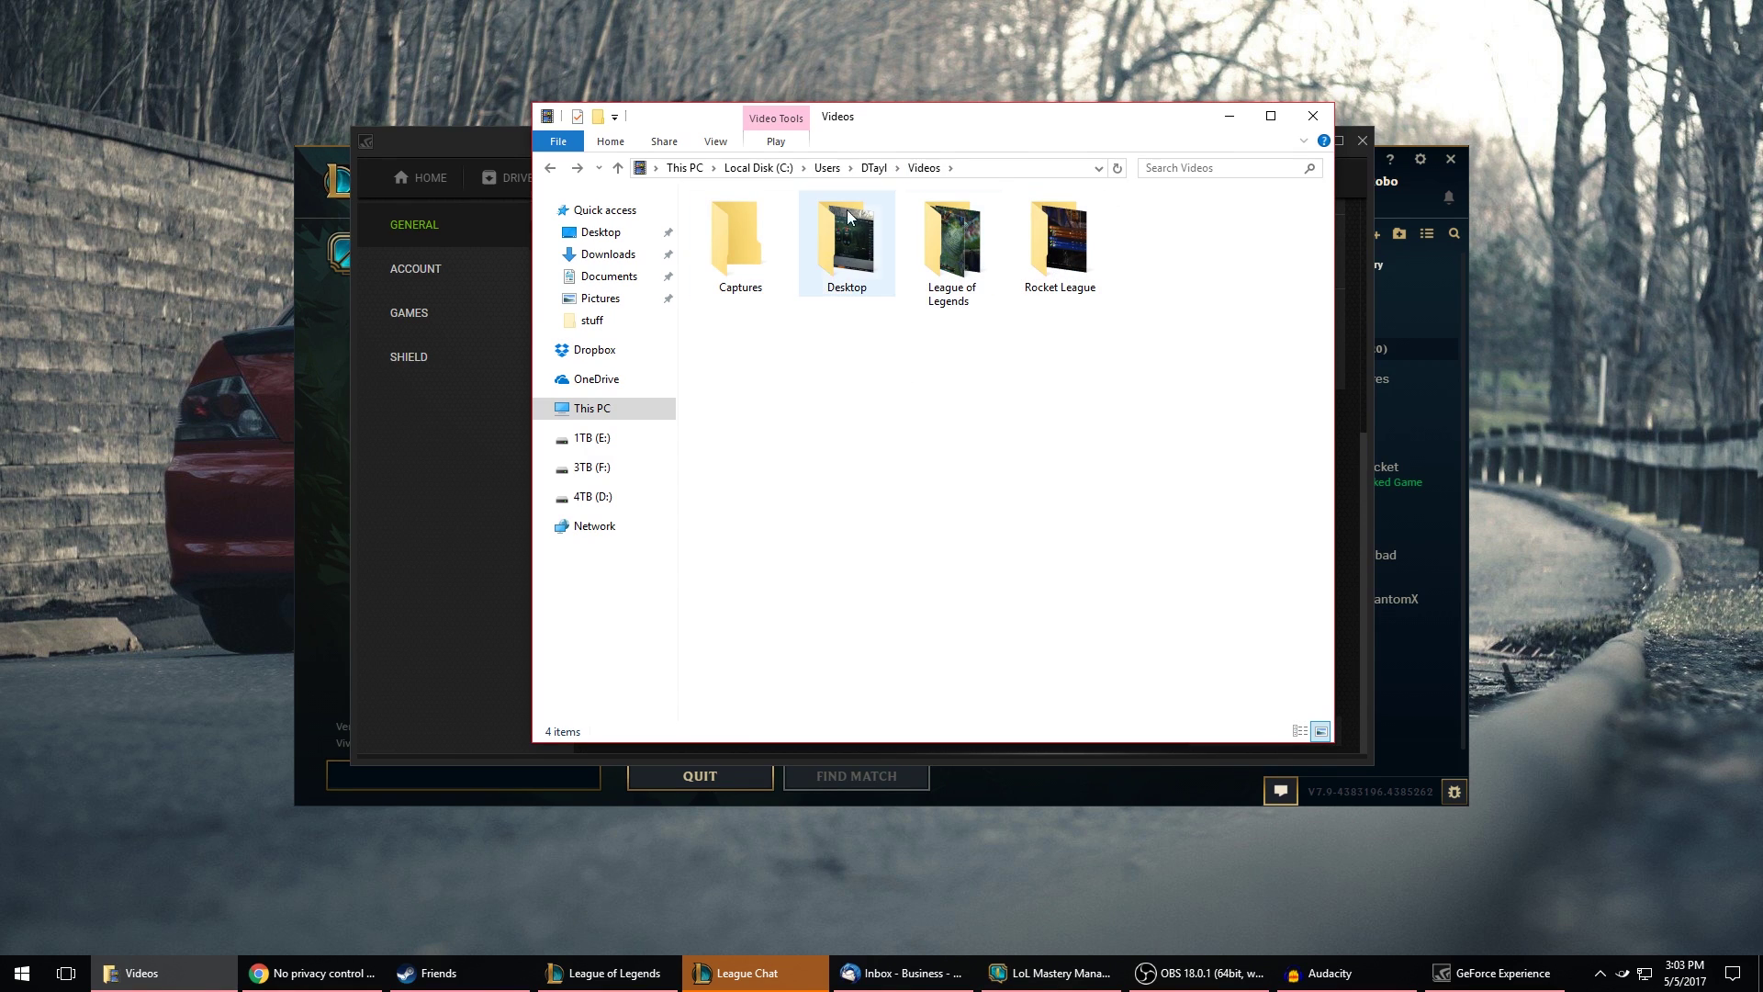
double_click(845, 241)
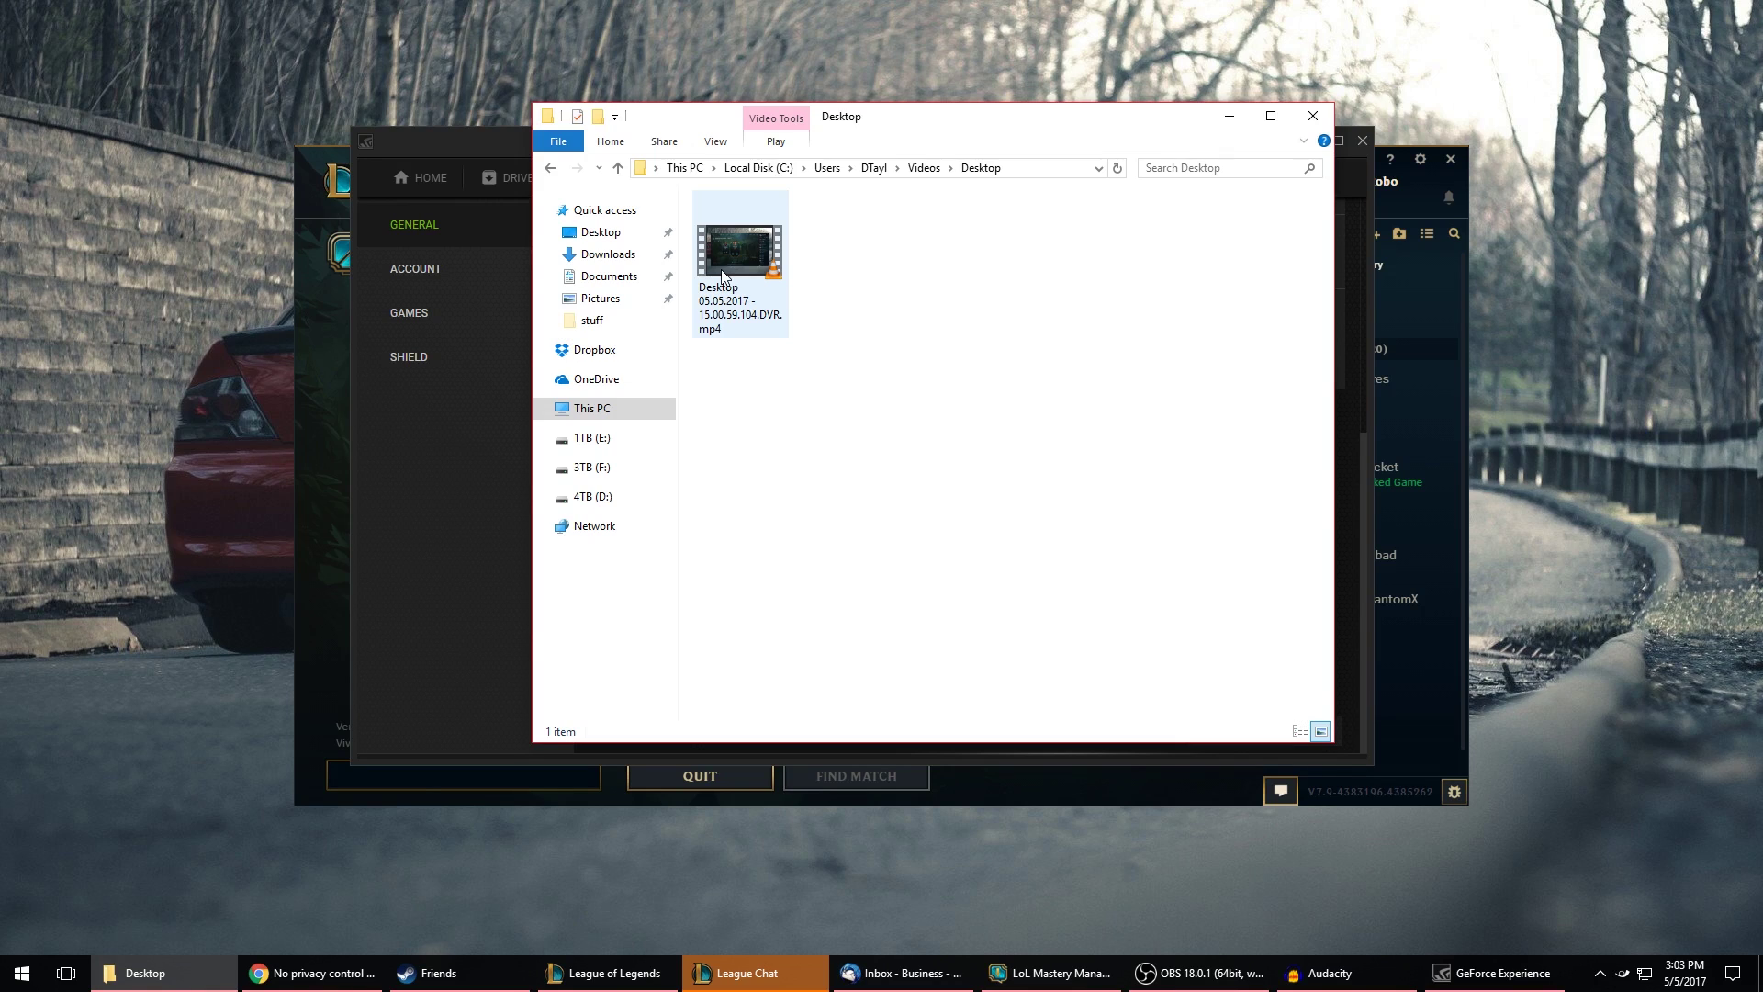
- Play 'Desktop 05.05.2017 - 15.00.59.104.DVR.mp4' in VLC at 87% volume with the window maximized
double_click(722, 274)
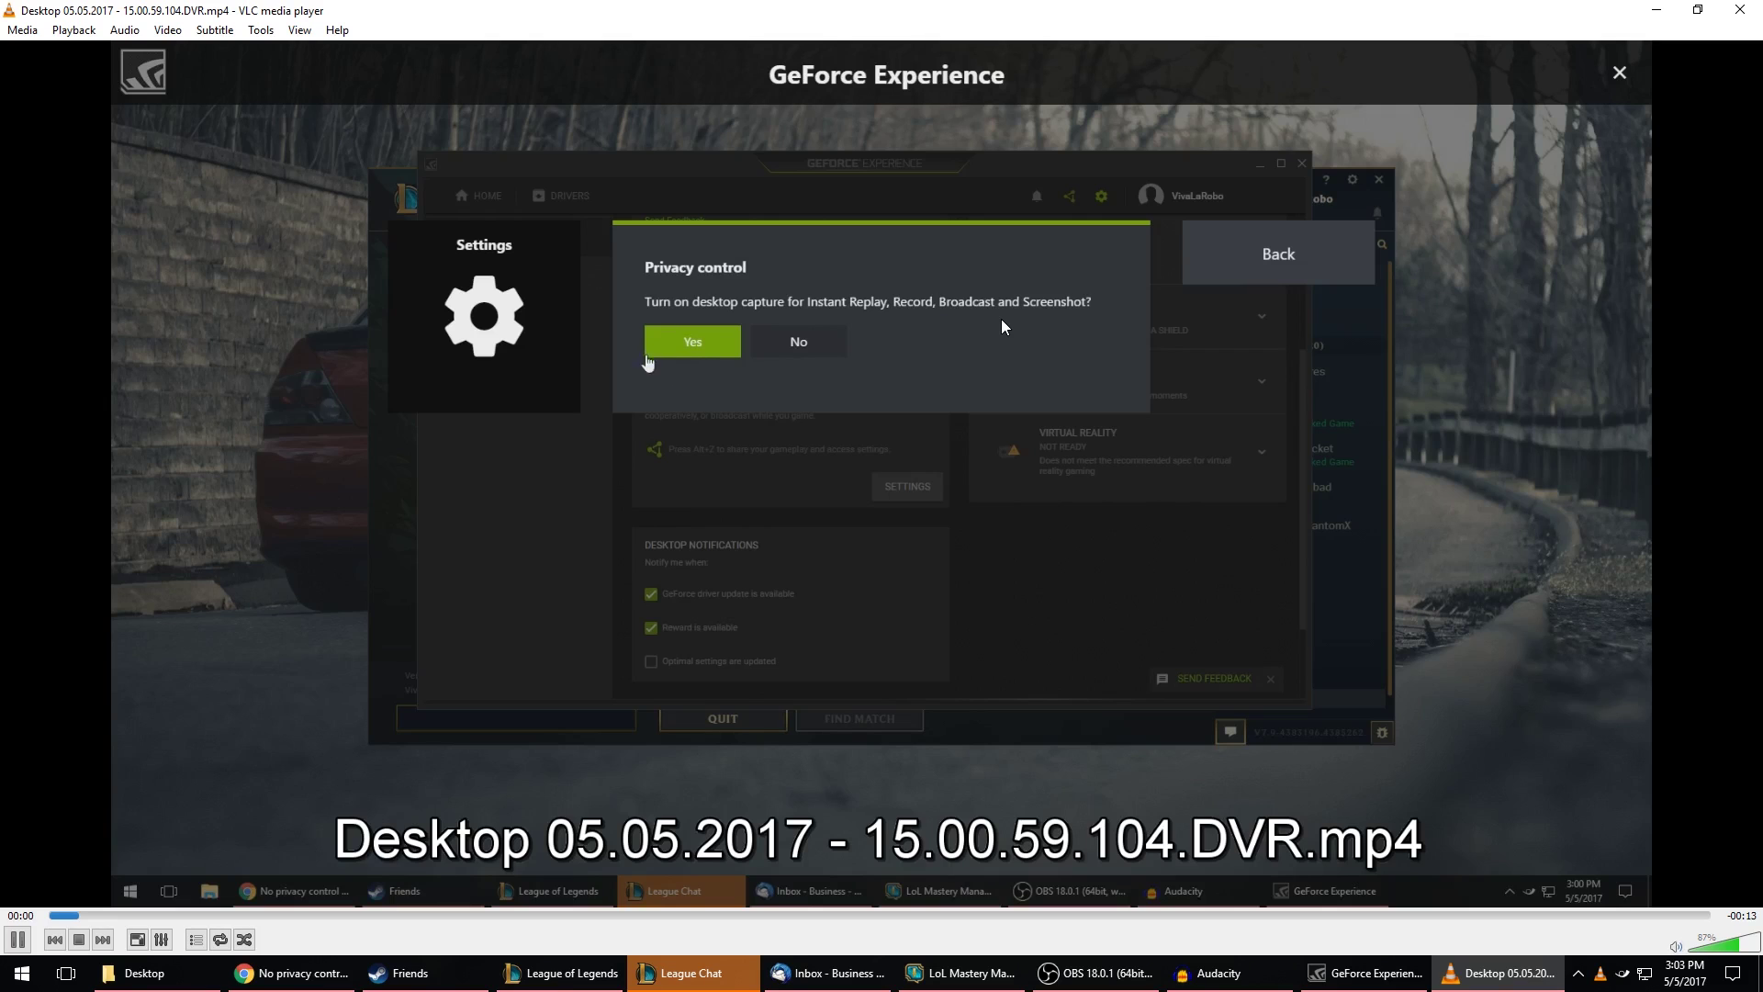
click(1738, 945)
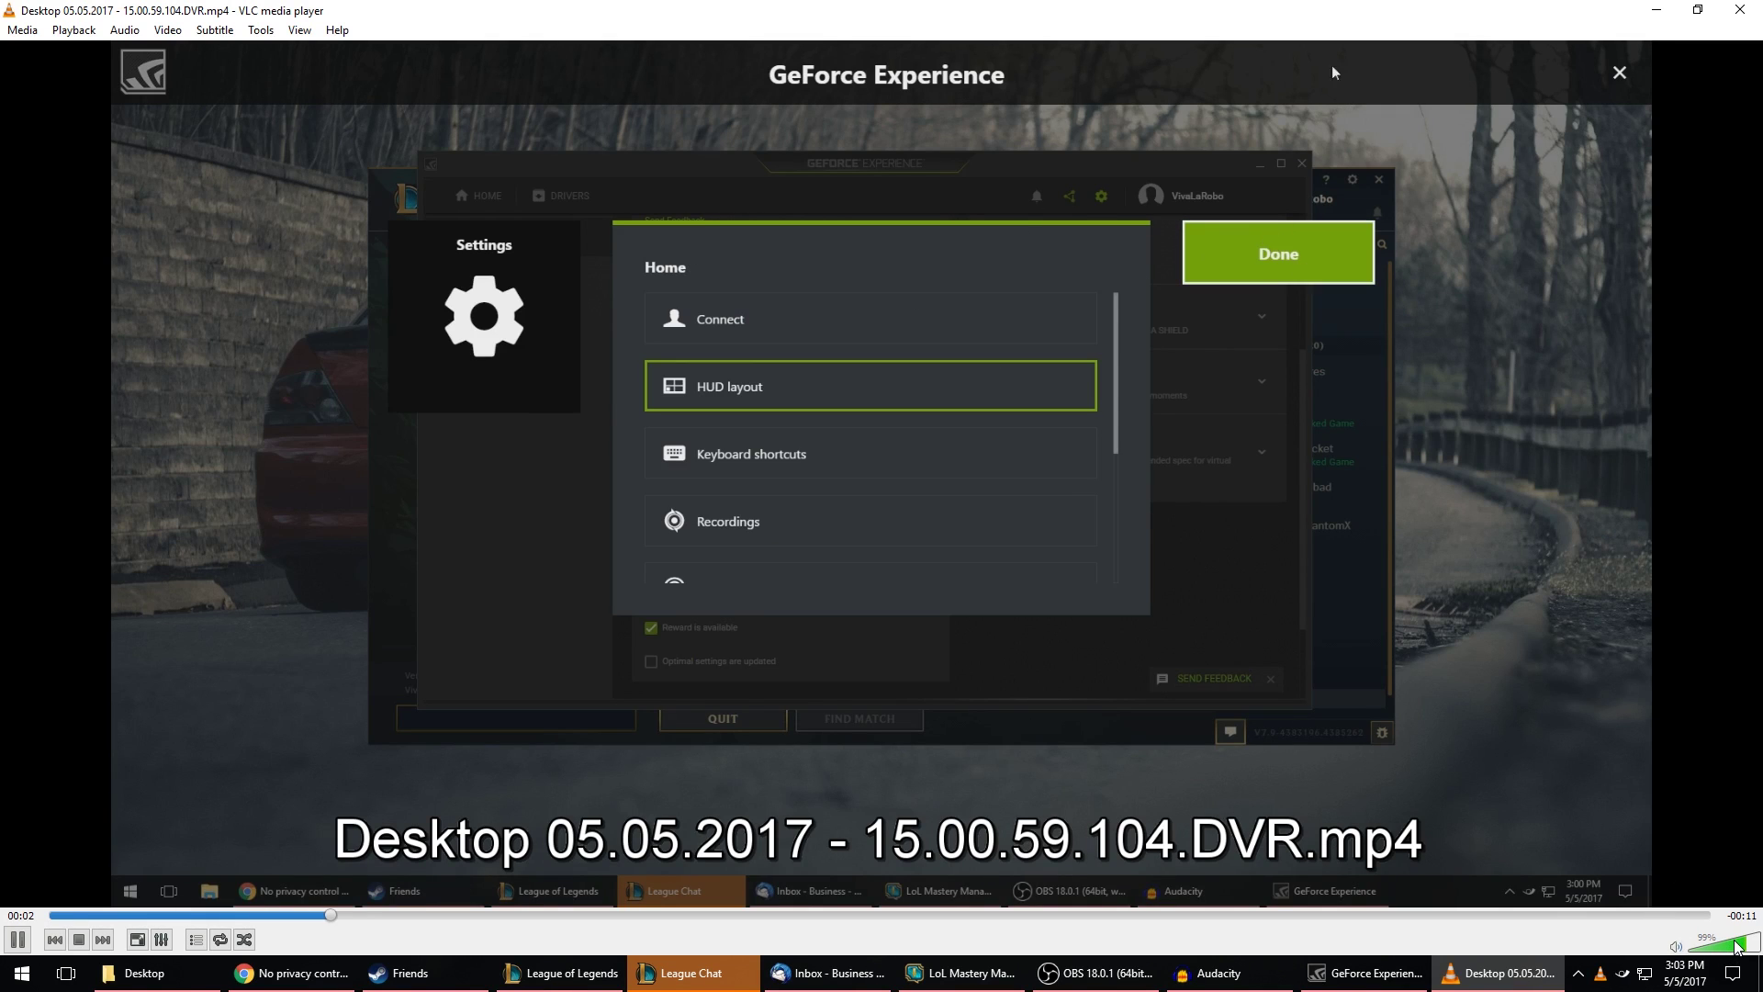
click(1737, 945)
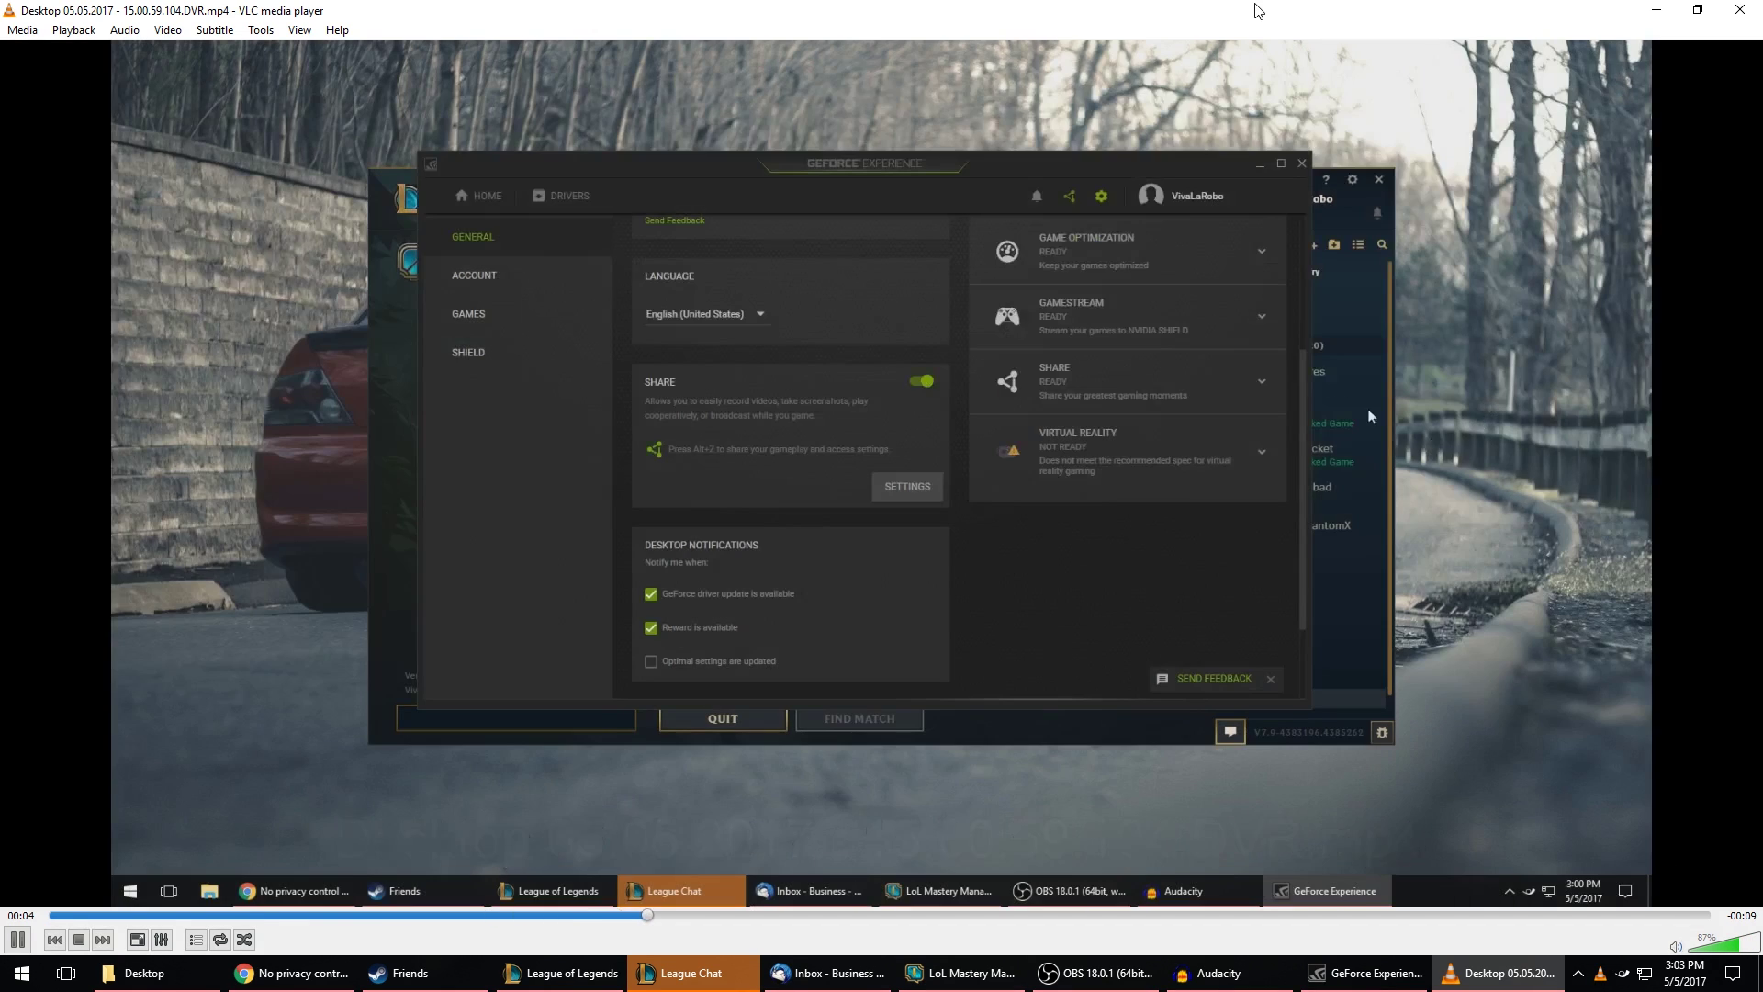
double_click(1547, 9)
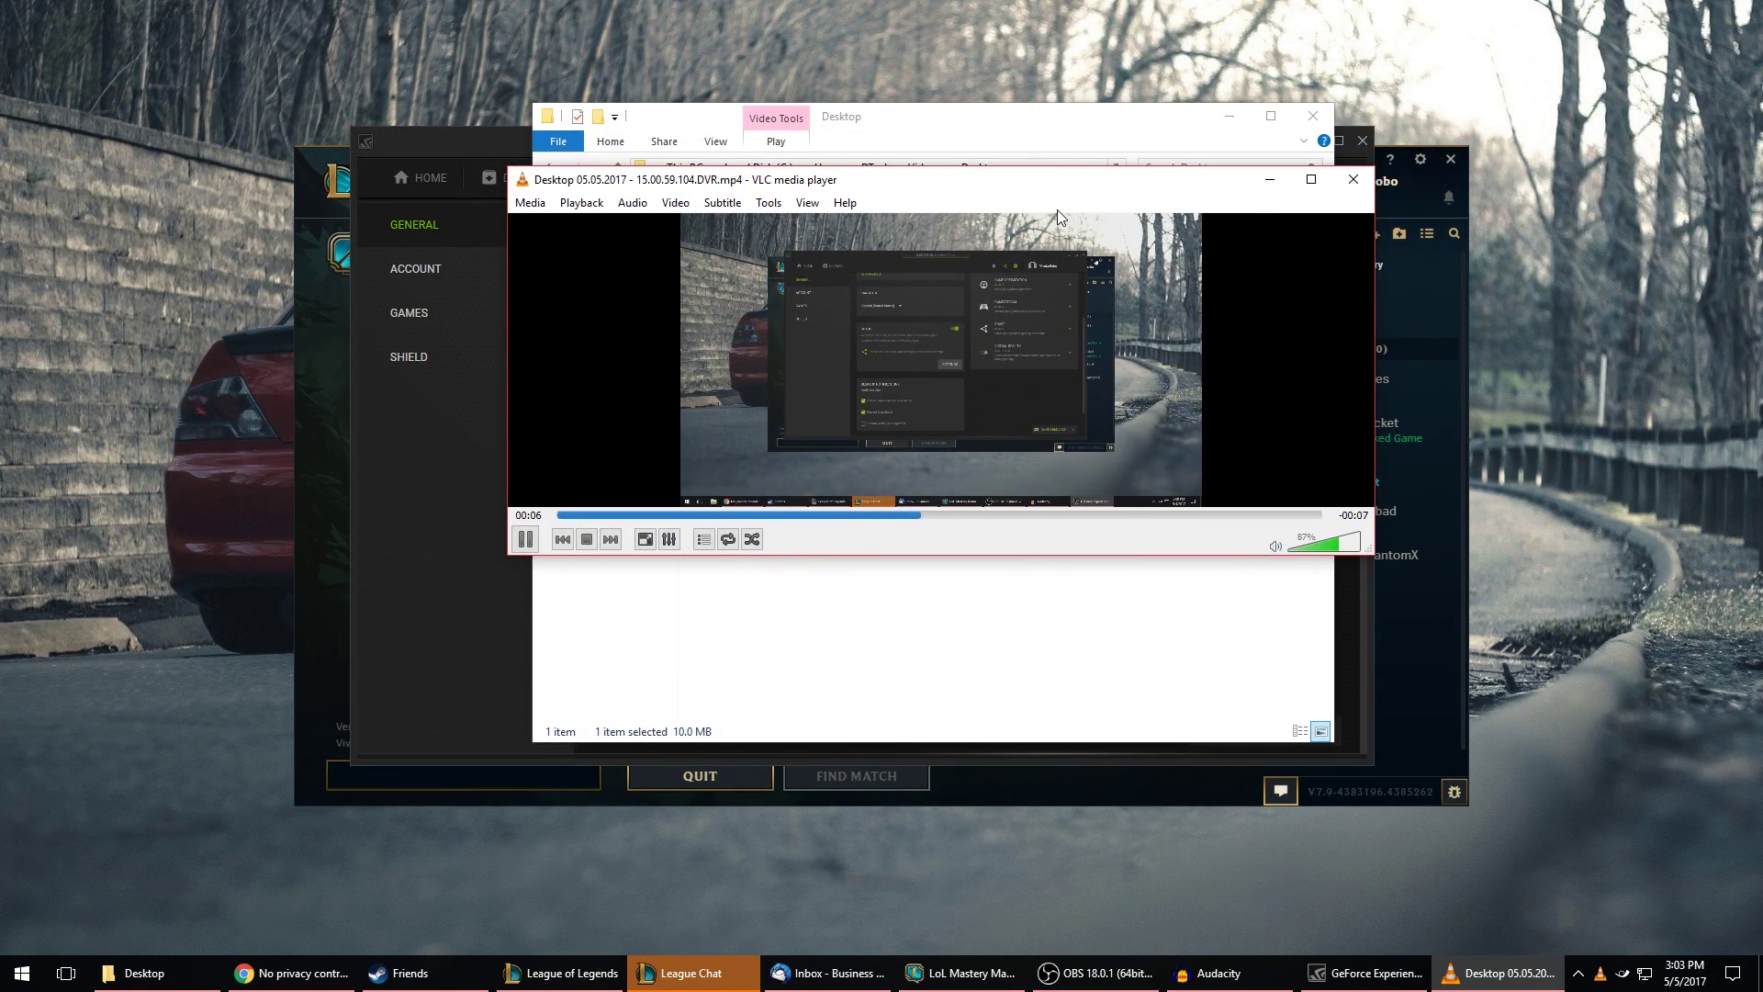
double_click(1056, 184)
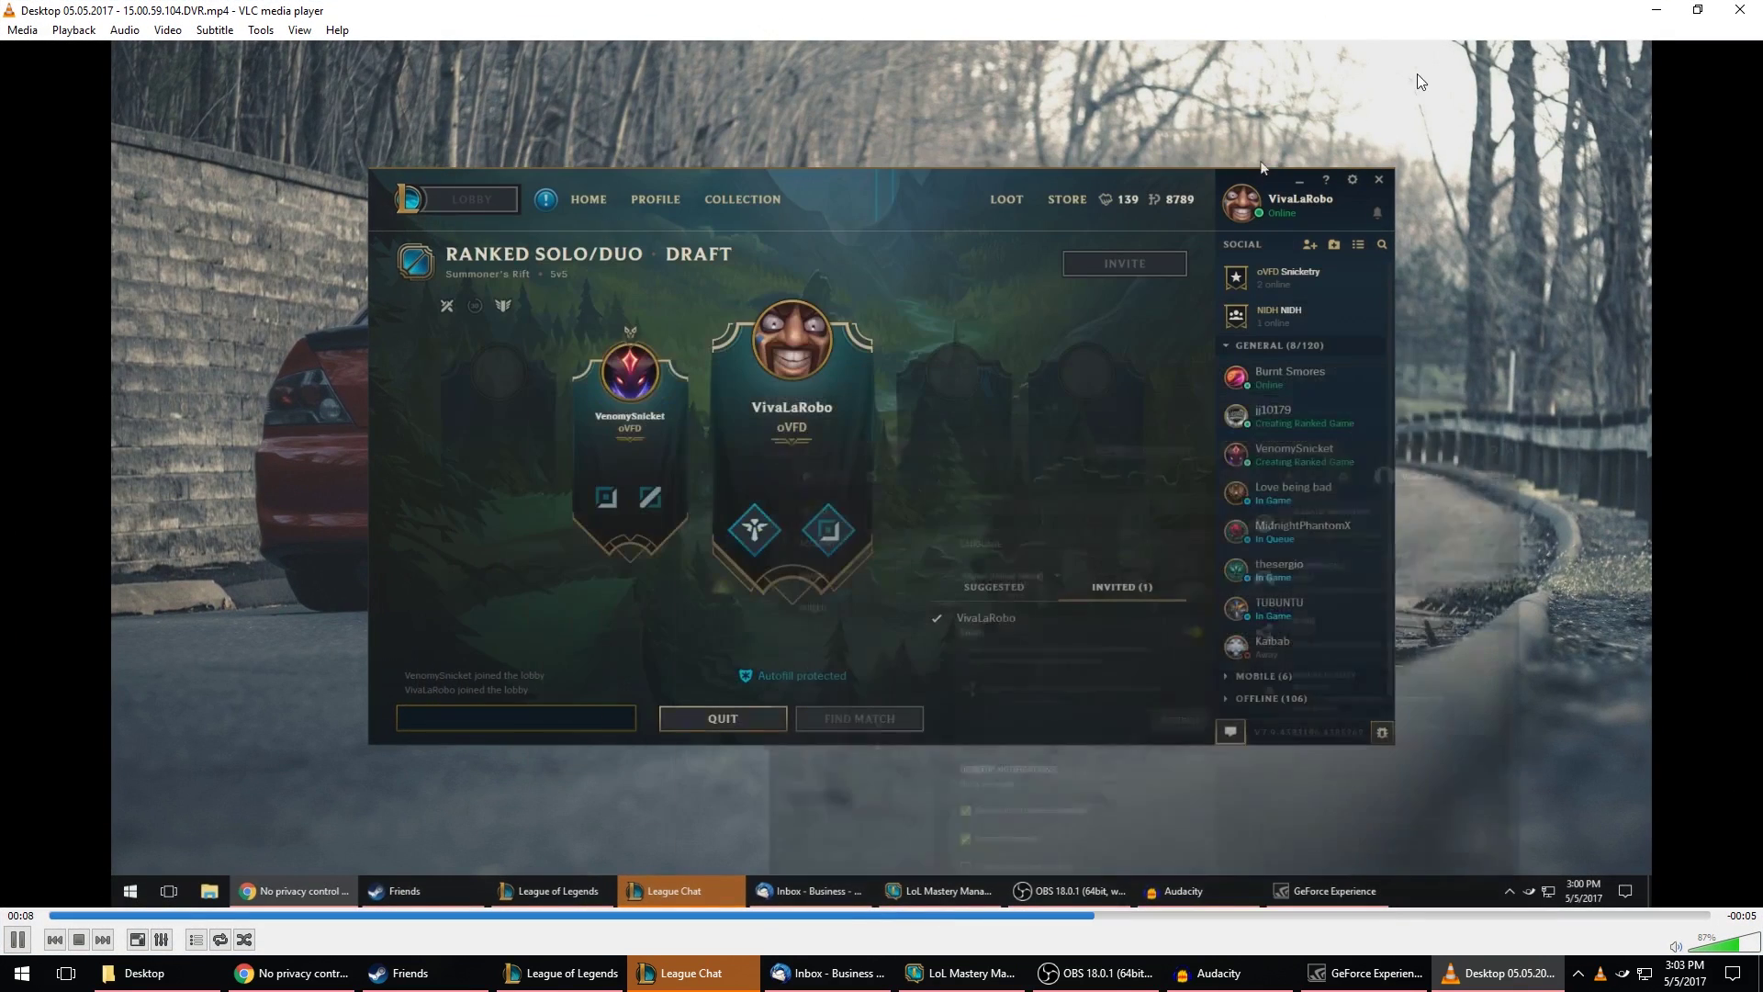
click(1739, 10)
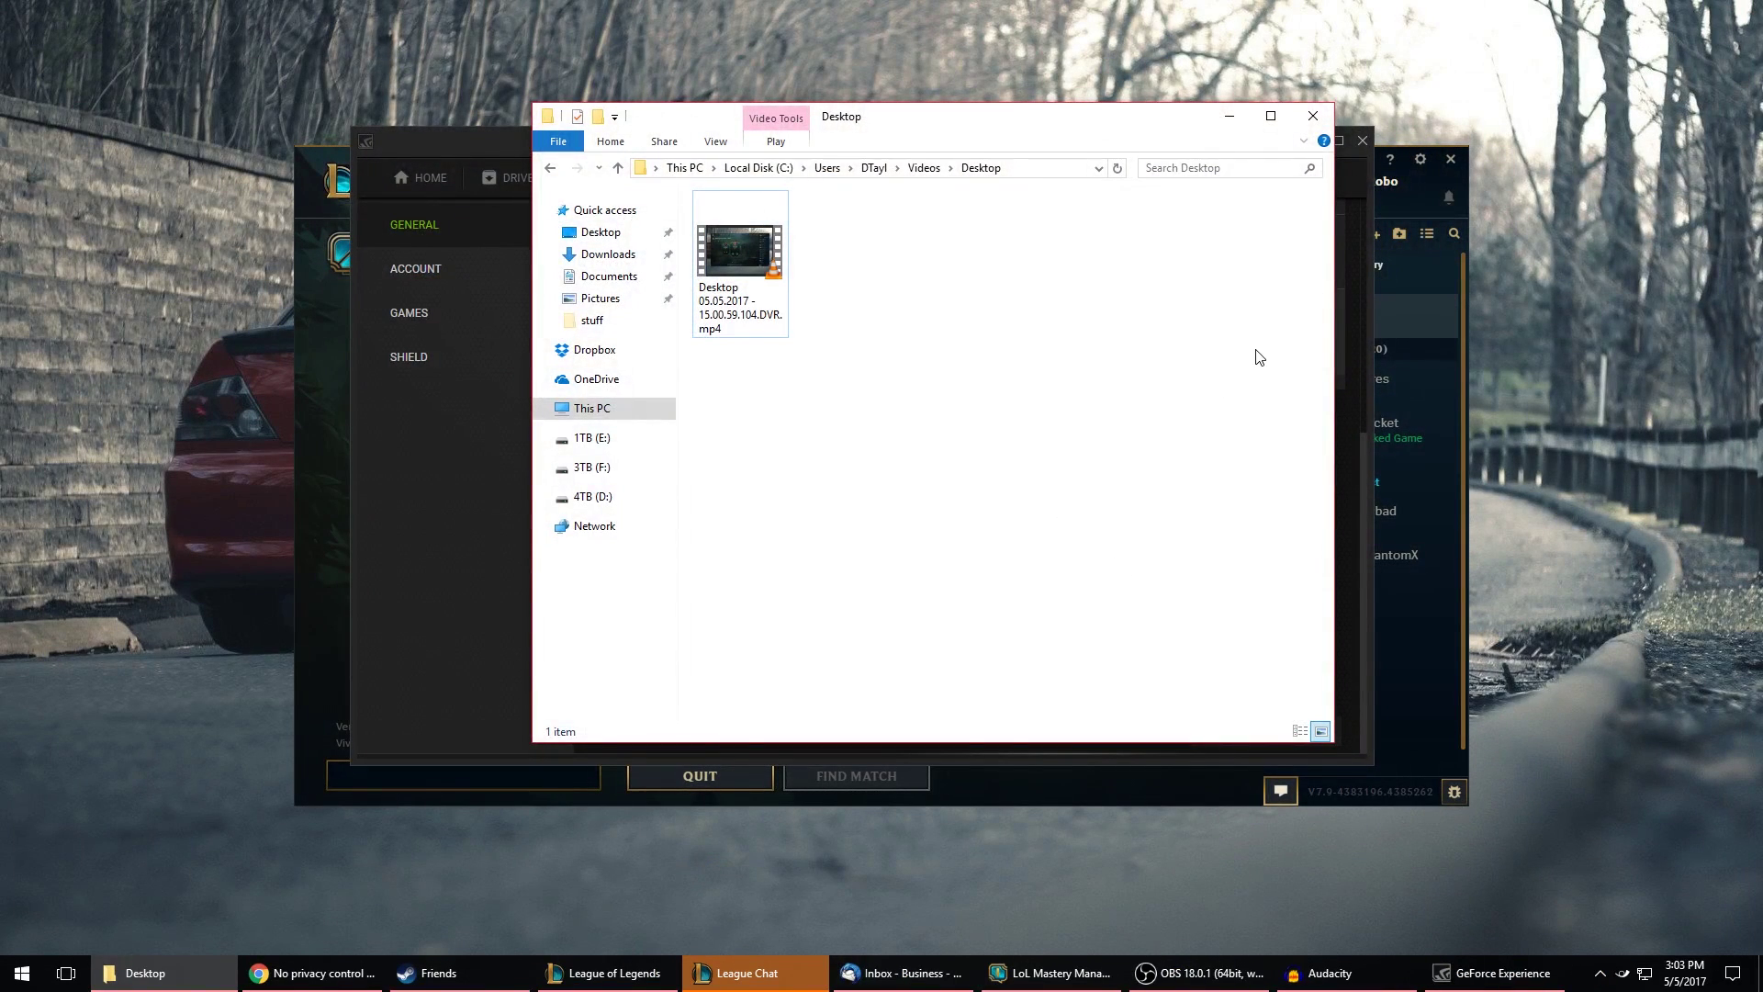